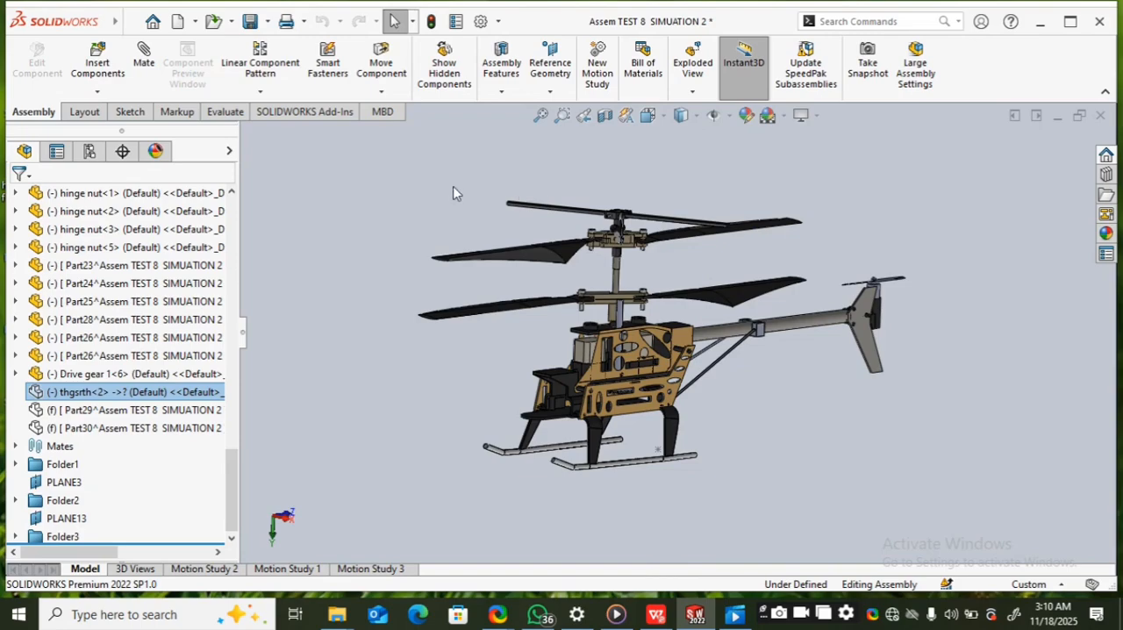
Step: Inspect the helicopter assembly from several angles, including the left blade of the upper main rotor and its entry in the component tree
left_click(1071, 21)
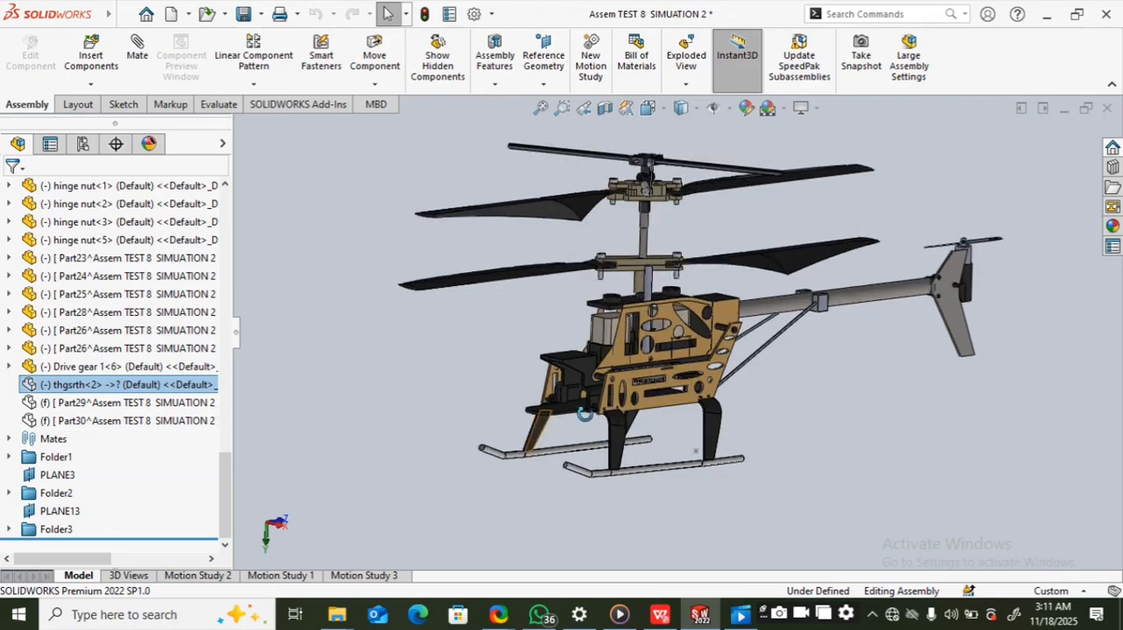
middle_click_drag(583, 414, 505, 496)
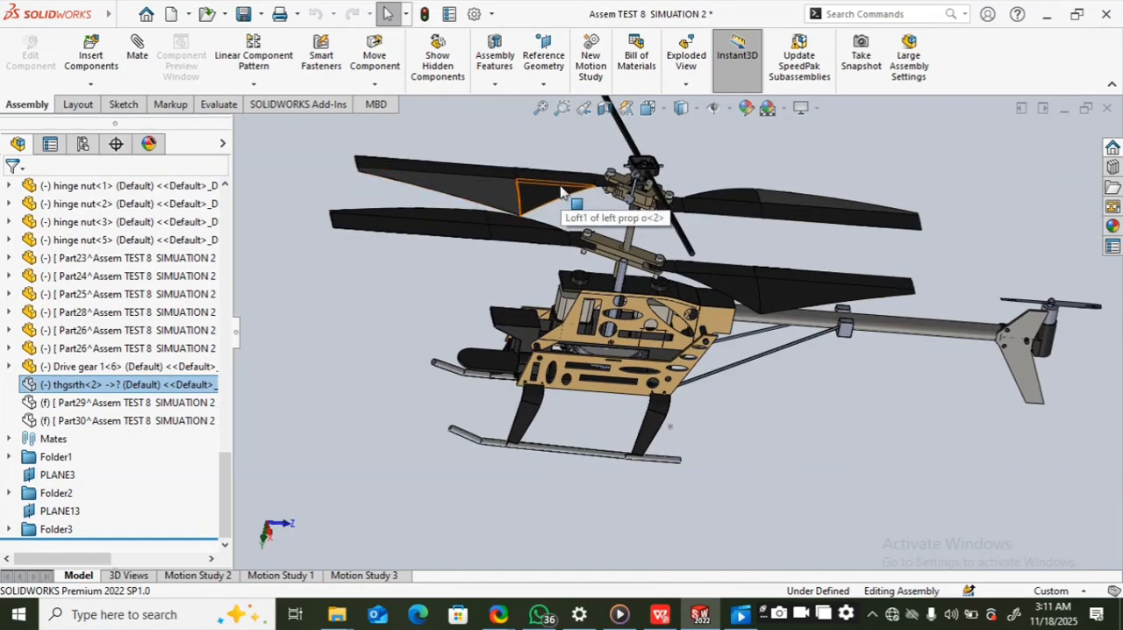
scroll(562, 191, "down", 2)
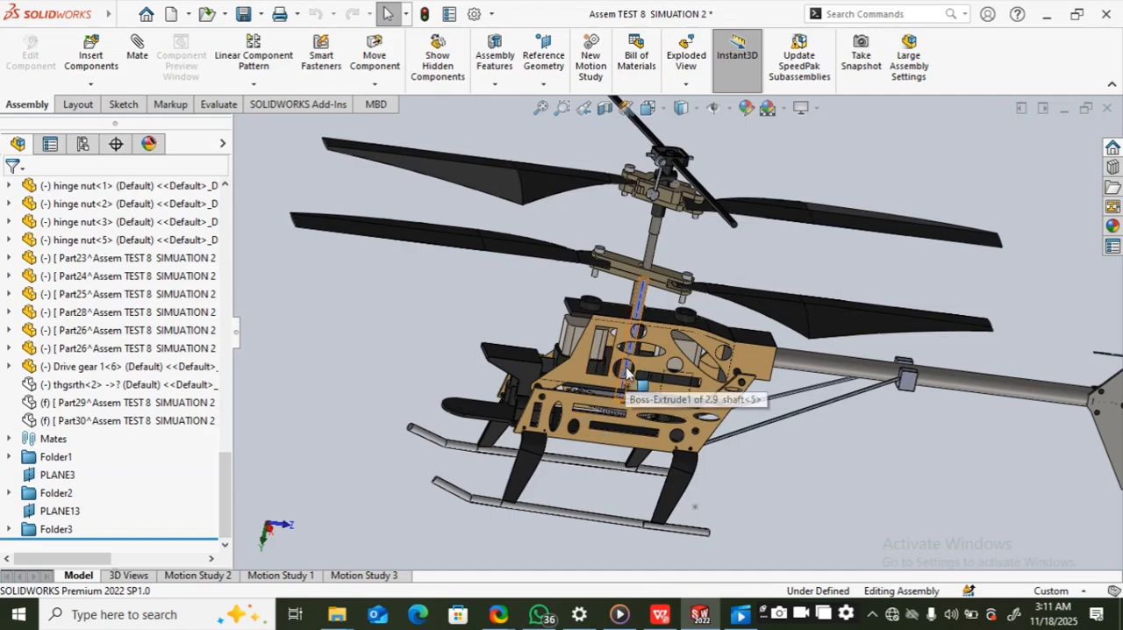
scroll(864, 396, "up", 3)
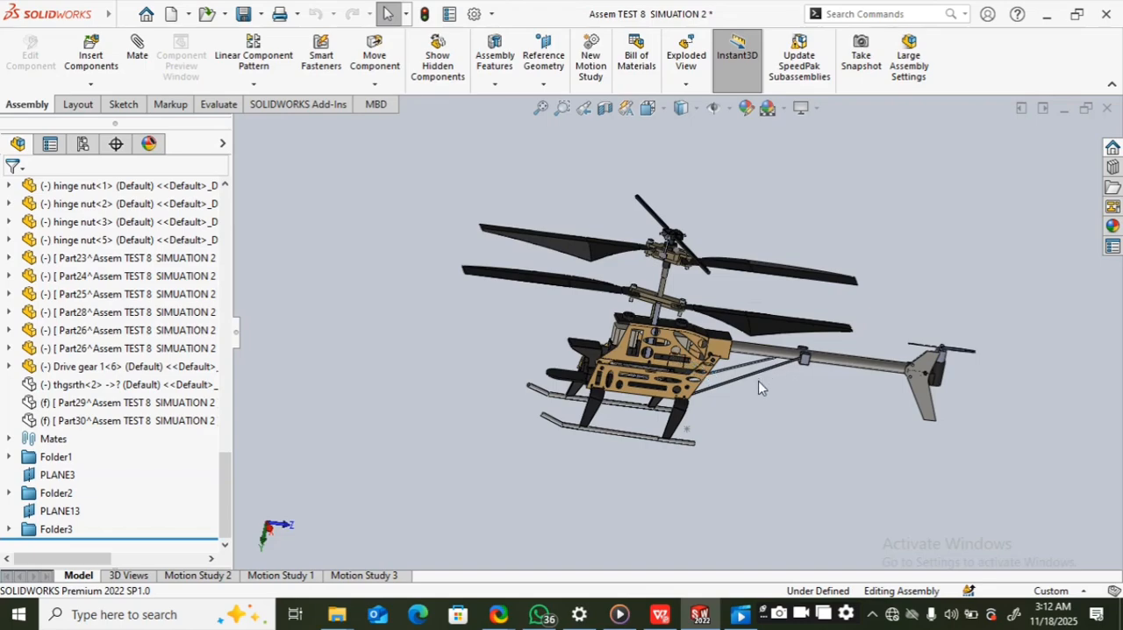
middle_click_drag(757, 381, 733, 391)
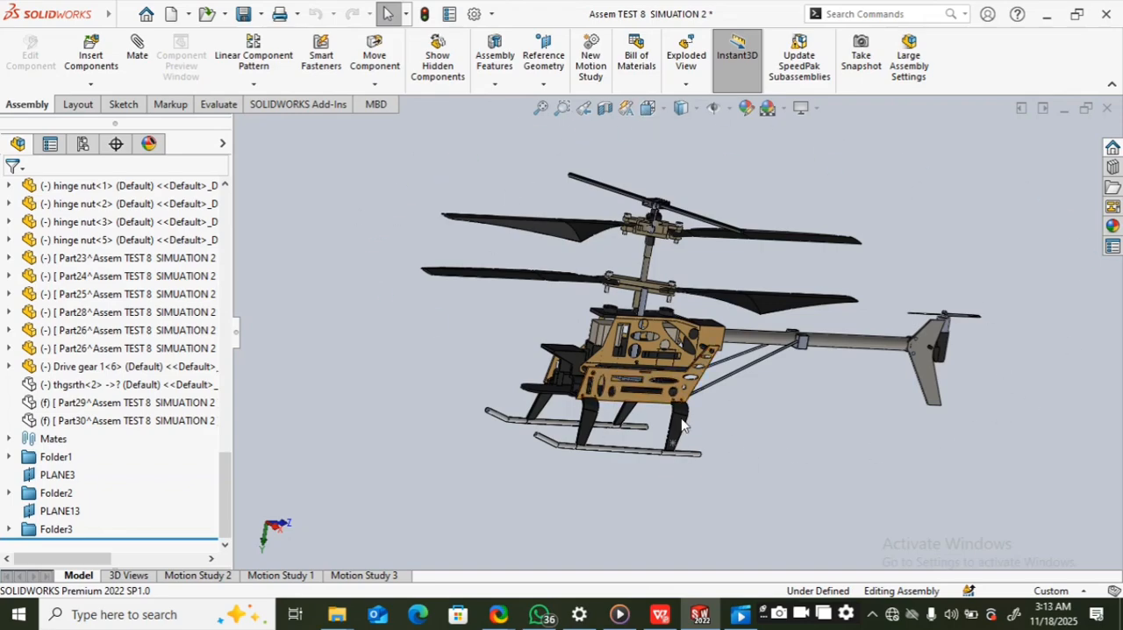
left_click(571, 230)
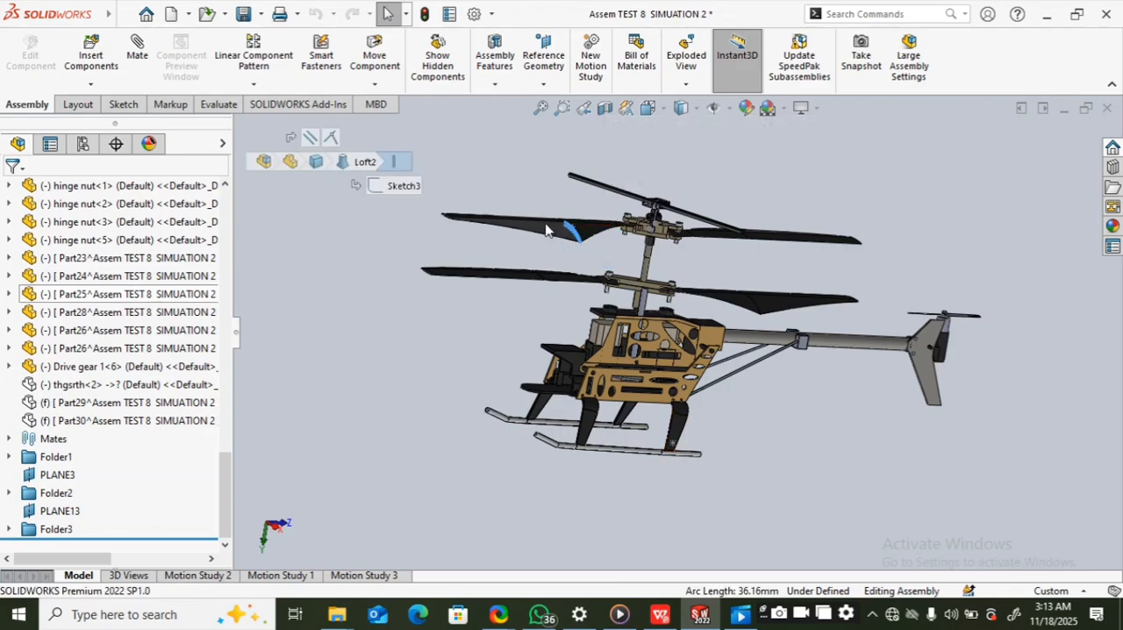
left_click(545, 234)
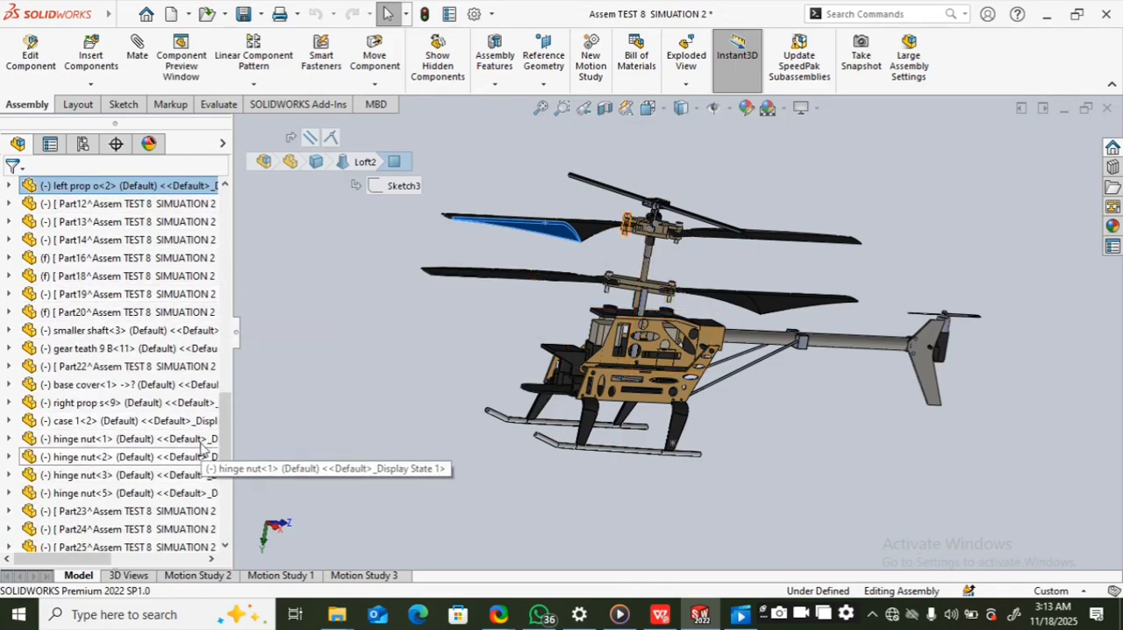
left_click_drag(224, 446, 235, 511)
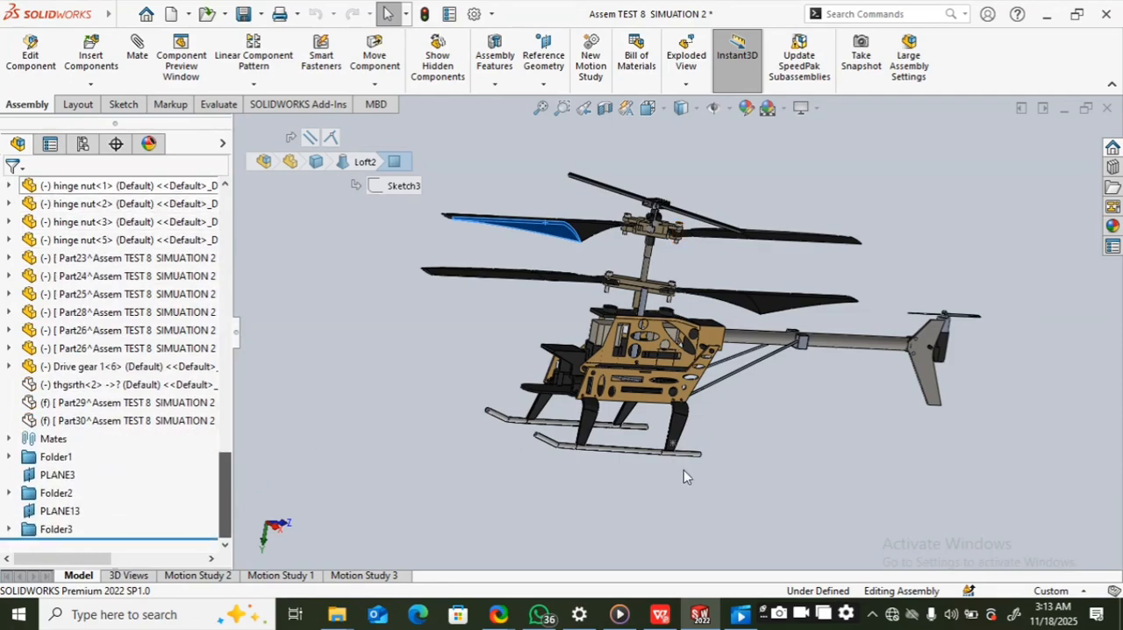
left_click(813, 387)
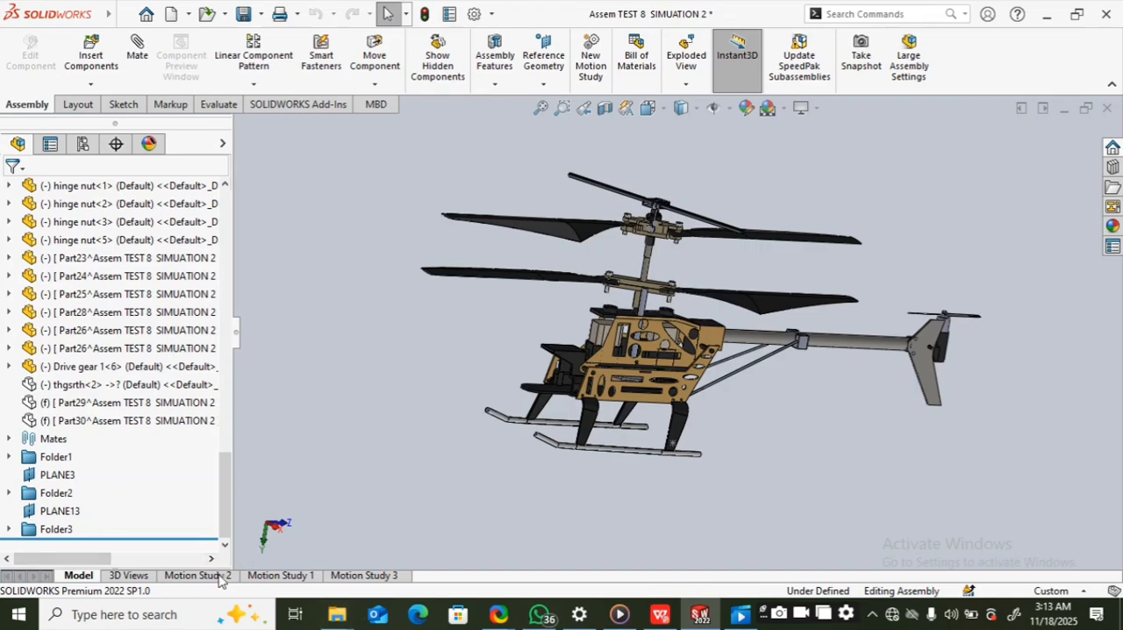
Step: Open Motion Study 1 and accept updating the affected keys to the new positions at the start of the animation
left_click(293, 575)
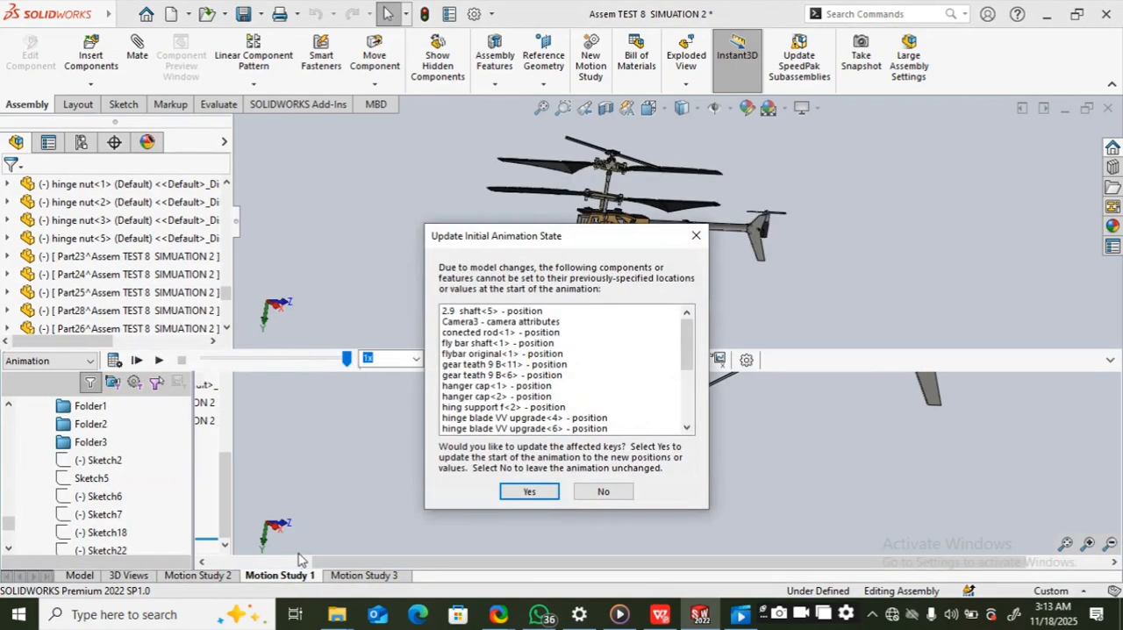
left_click(521, 490)
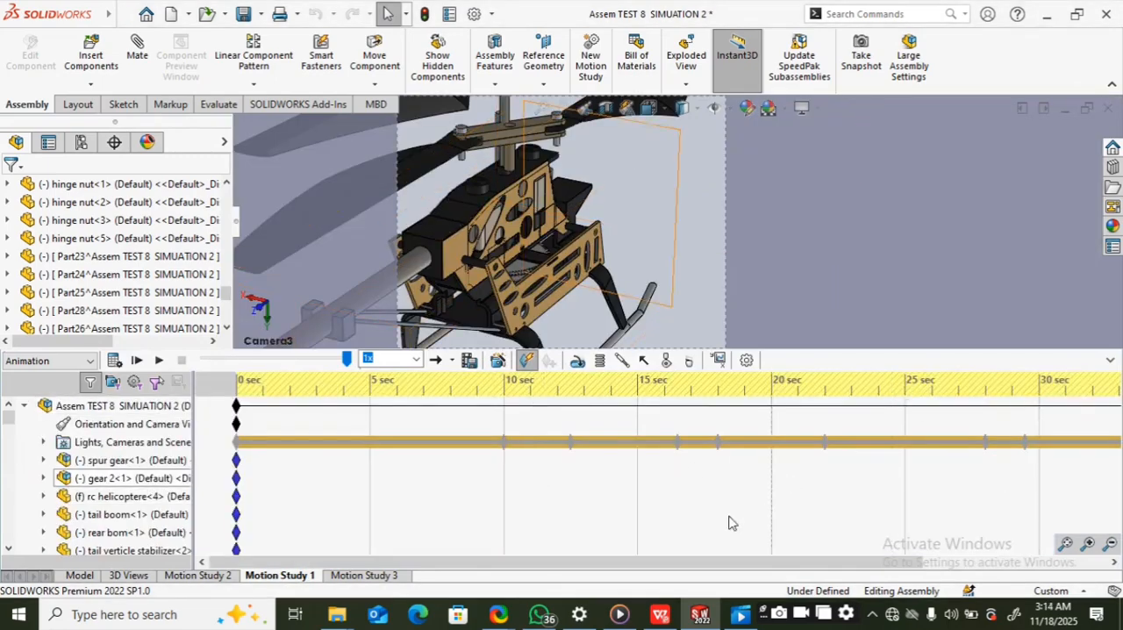
Step: Review the full duration of Motion Study 1 and its keys for all components, folders and sketches
scroll(578, 532, "down", 3)
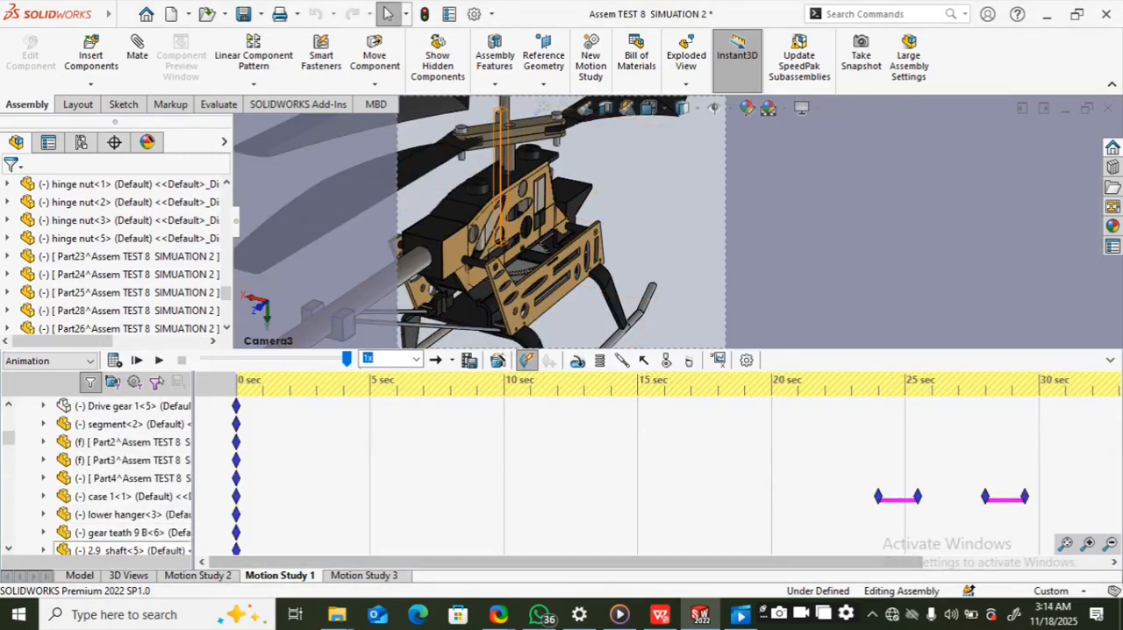
left_click(1110, 544)
left_click(1110, 544)
left_click(1110, 544)
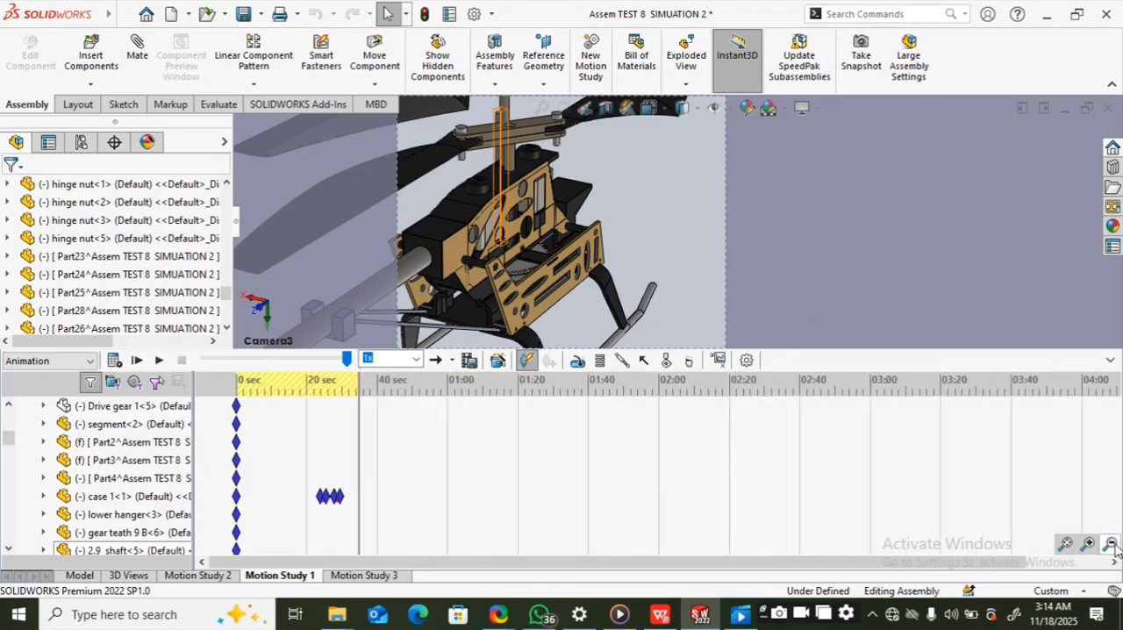
scroll(366, 466, "down", 1)
scroll(367, 466, "down", 8)
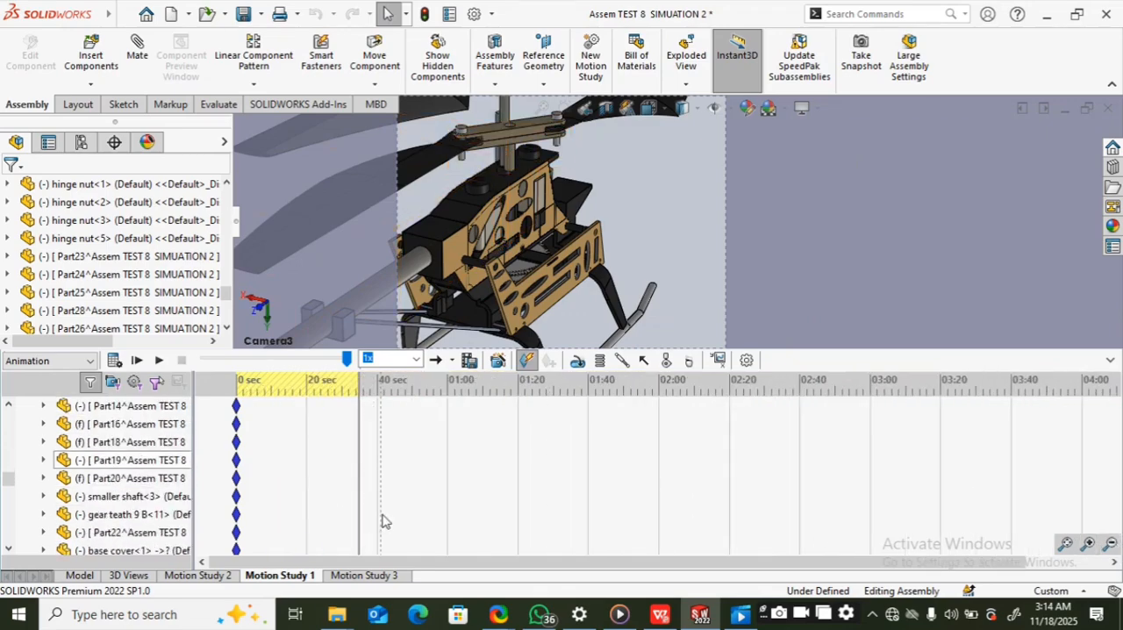
scroll(391, 518, "down", 8)
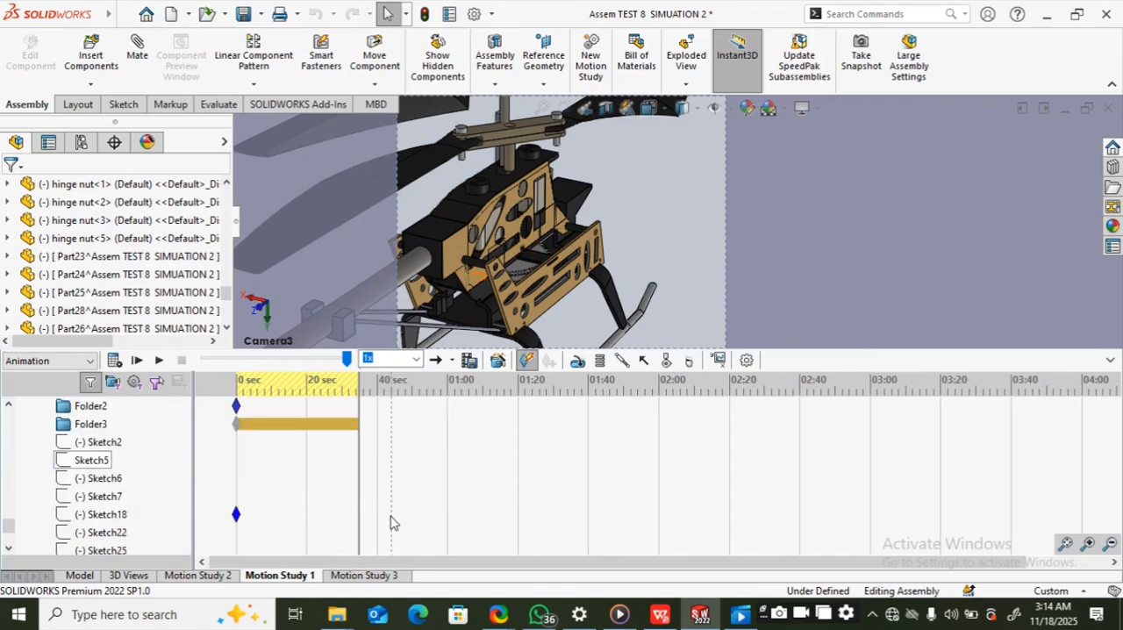
scroll(392, 517, "down", 5)
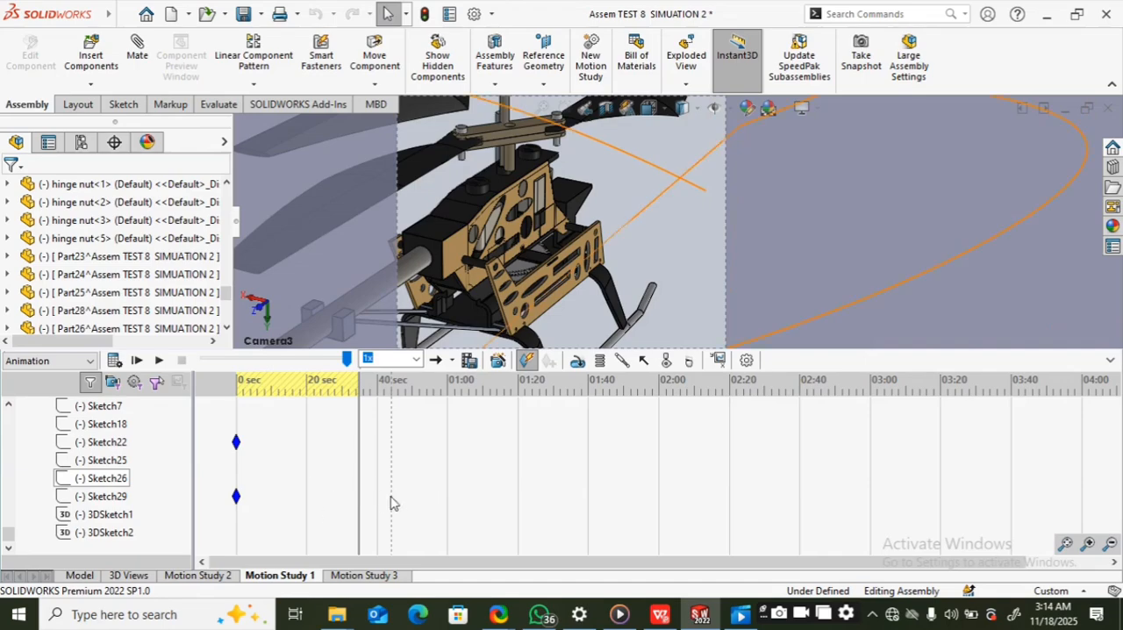
scroll(419, 501, "up", 10)
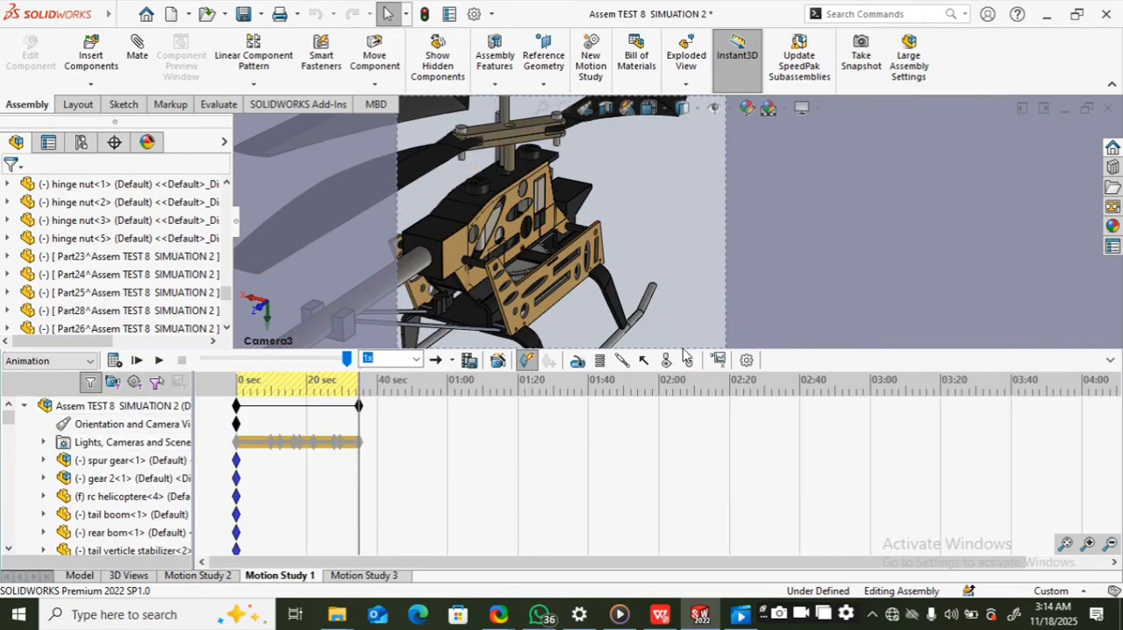
Step: Enlarge the motion study area and examine the keys of the rotor components, from the connected rod to the left props
left_click_drag(682, 349, 676, 182)
scroll(325, 456, "down", 3)
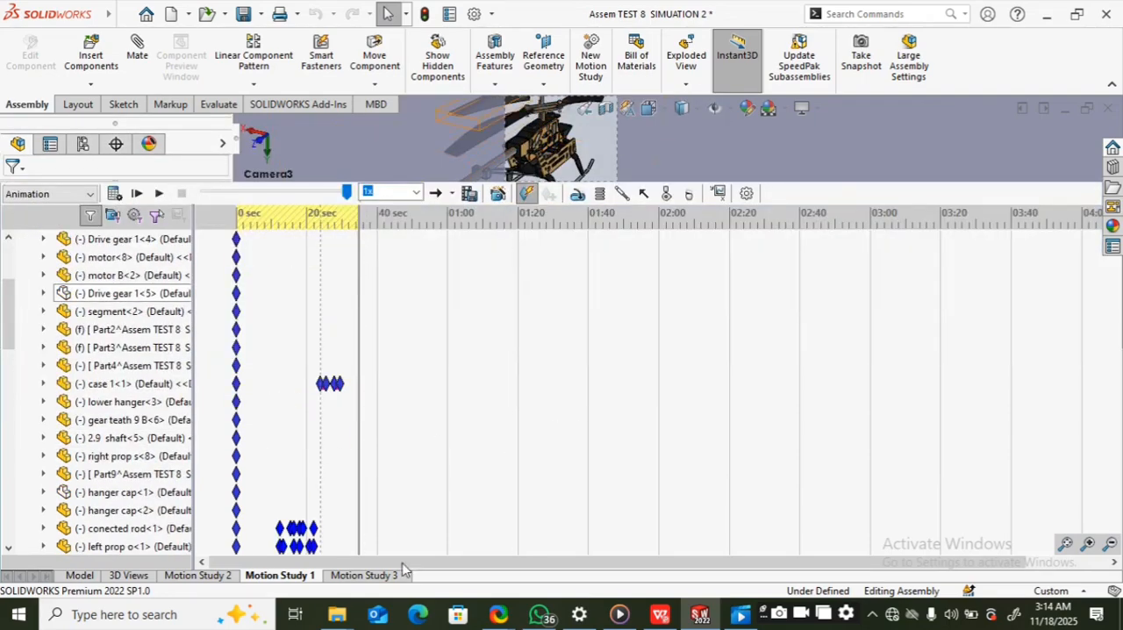
scroll(295, 396, "down", 6)
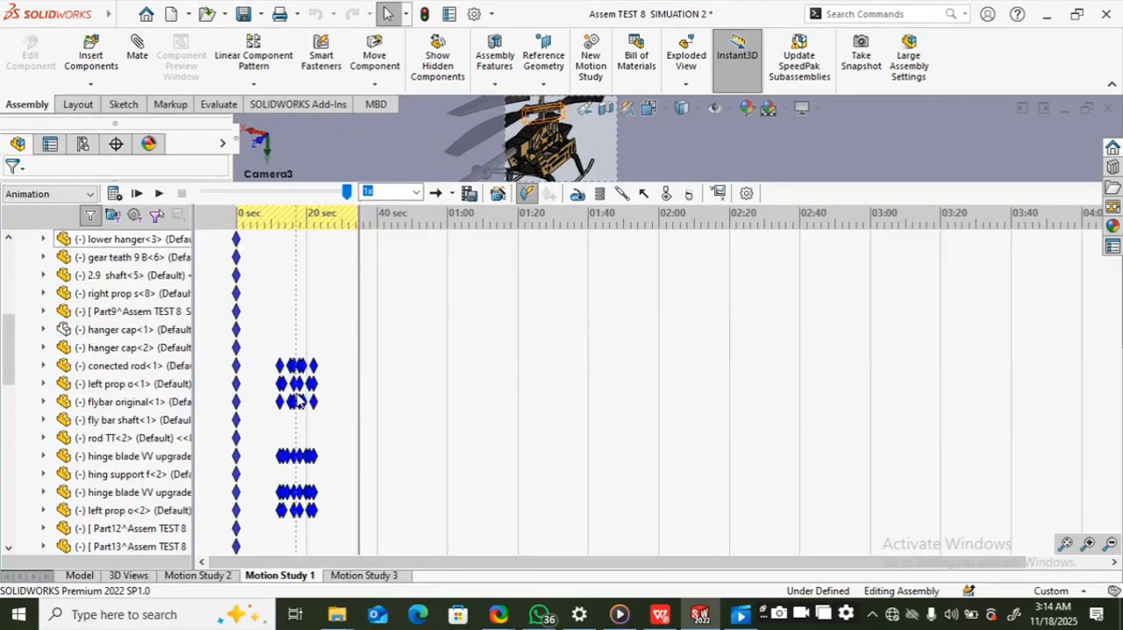
left_click(1091, 545)
left_click(1090, 545)
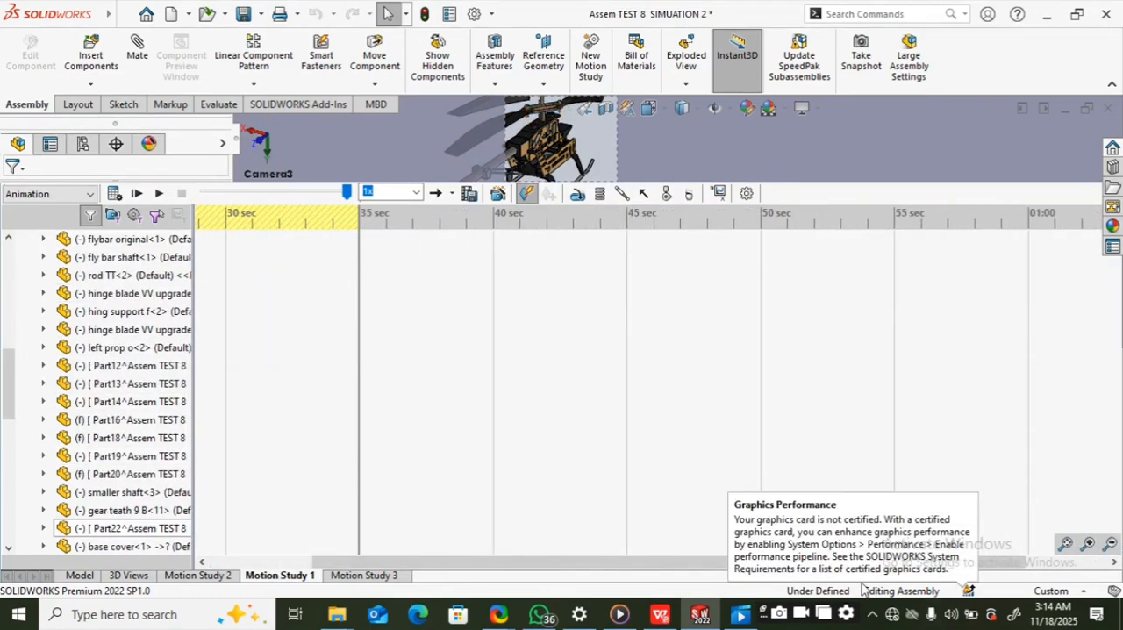
left_click_drag(685, 568, 476, 562)
scroll(604, 431, "up", 3)
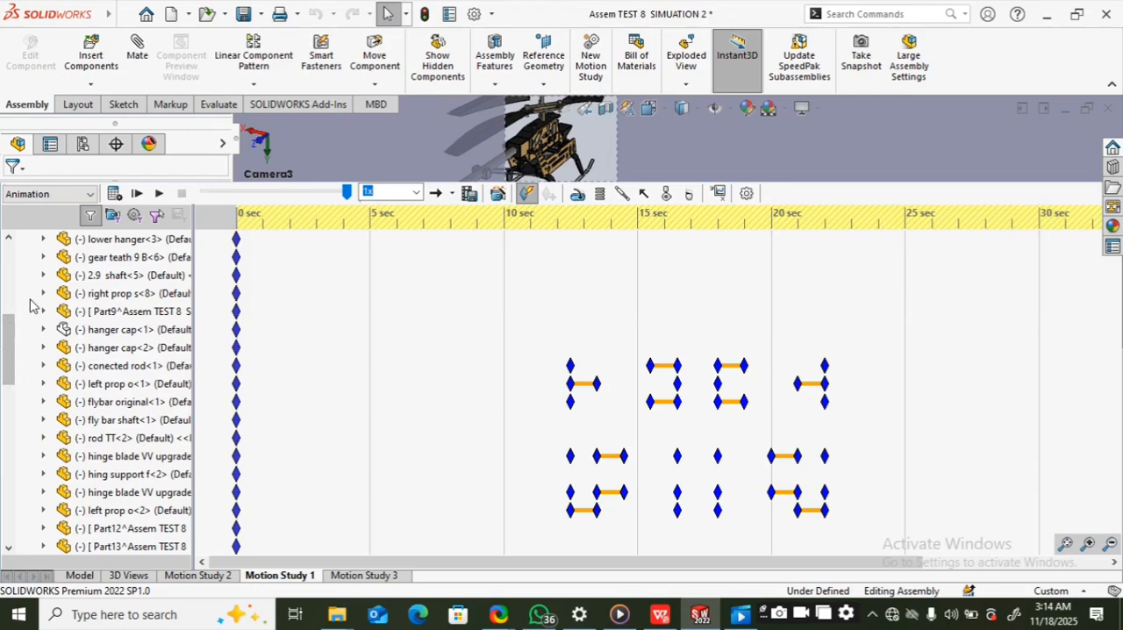
left_click_drag(5, 341, 5, 267)
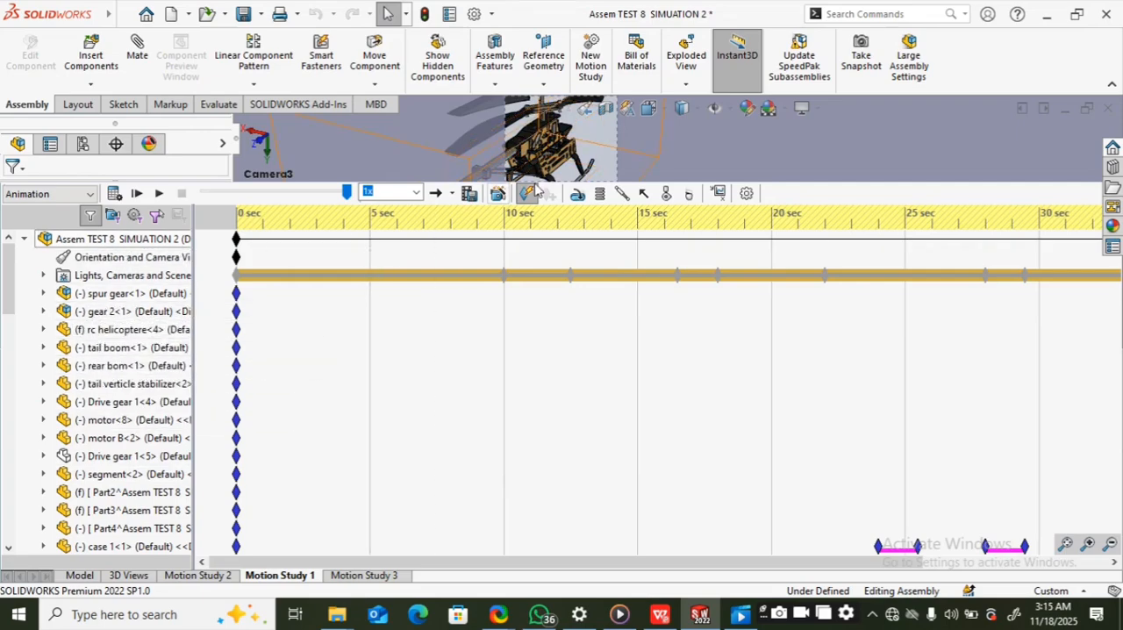
Step: Give the model view more room and look through the planes and components listed in the assembly tree
left_click_drag(764, 183, 750, 430)
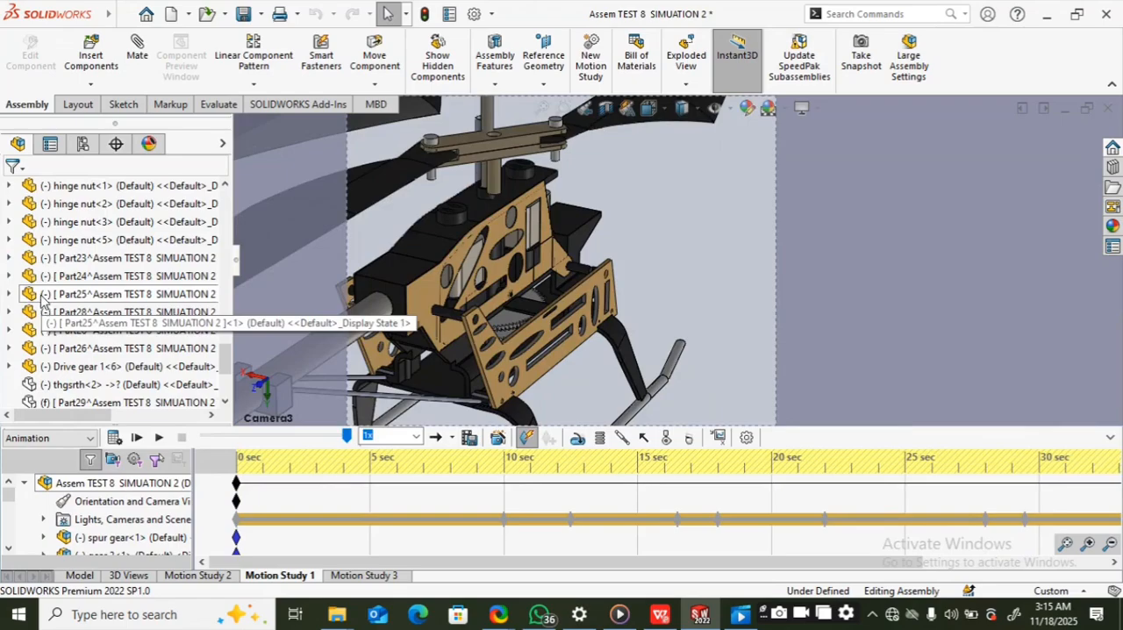
scroll(41, 298, "down", 2)
scroll(53, 281, "up", 10)
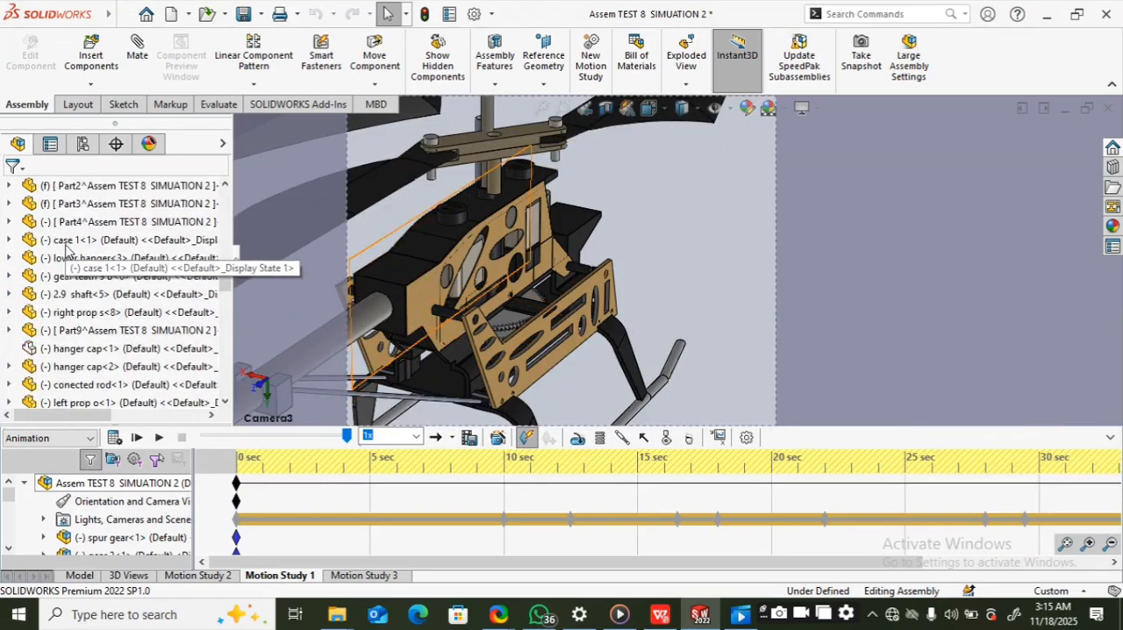
scroll(65, 248, "up", 5)
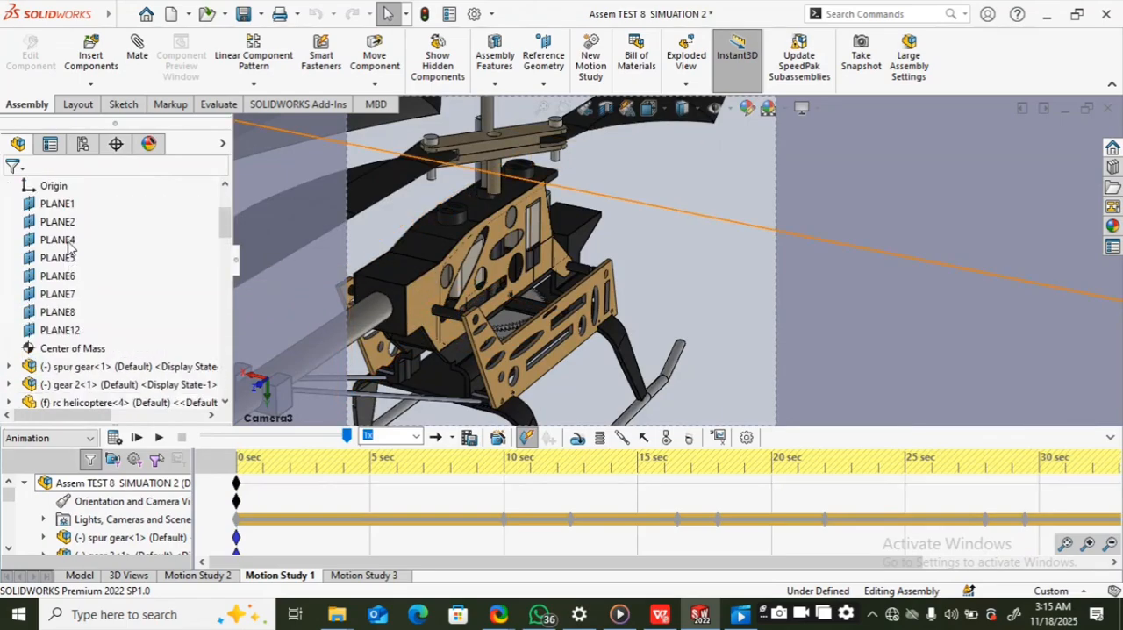
scroll(70, 248, "down", 5)
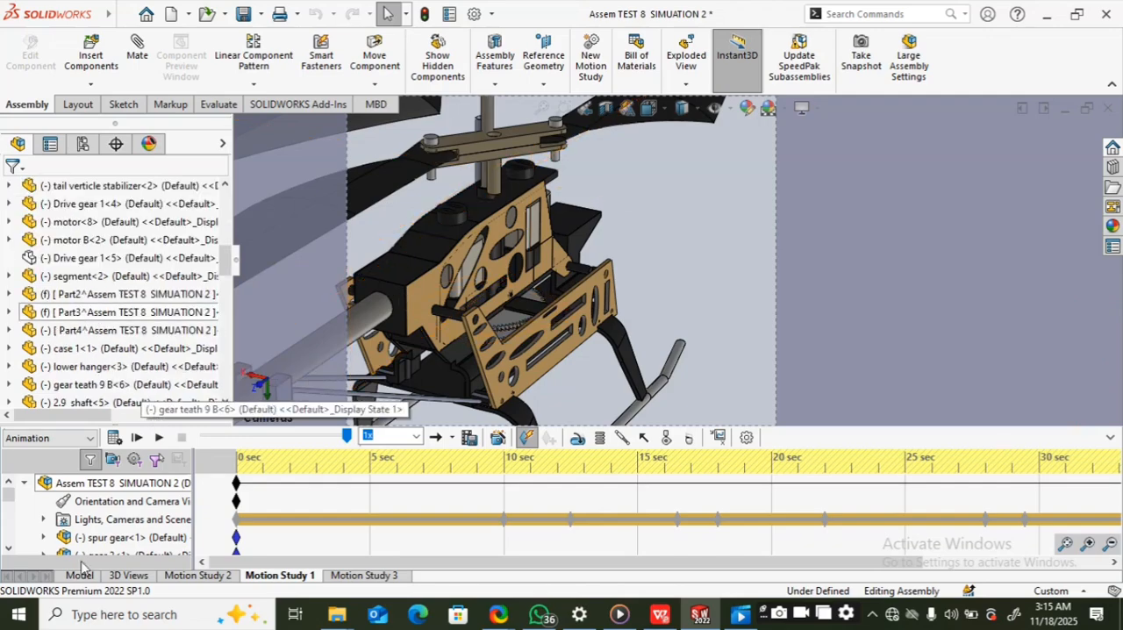
scroll(88, 540, "down", 5)
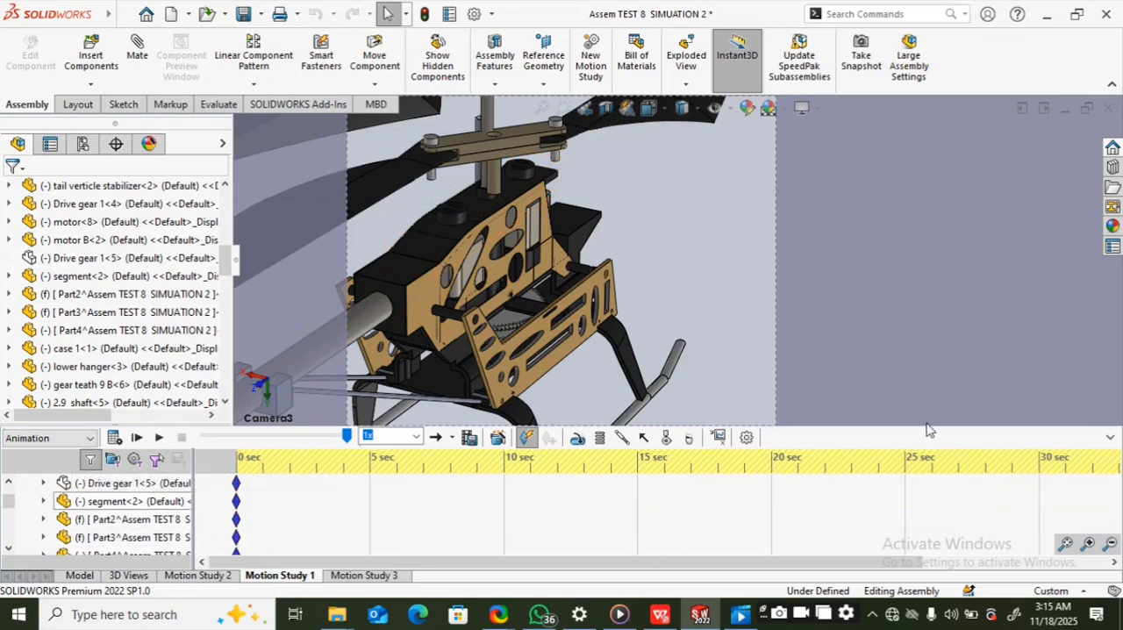
Step: Enlarge the timeline again and examine the animation keys of case 1, the connected rod, flybar, props and hinge blades
left_click_drag(924, 426, 877, 235)
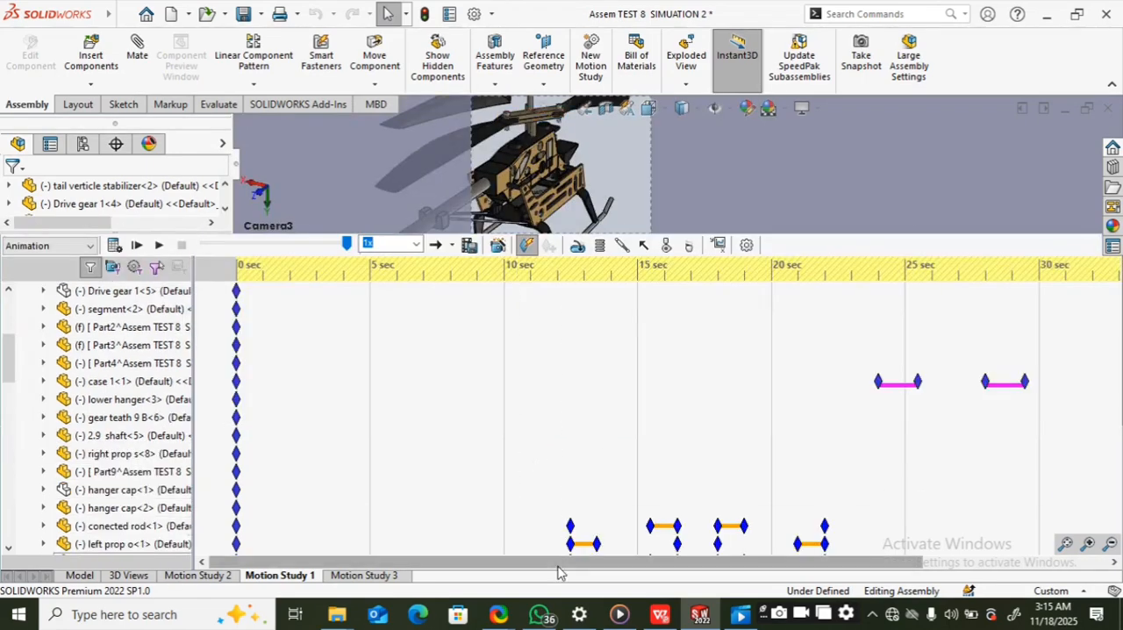
left_click_drag(558, 567, 619, 568)
scroll(483, 406, "down", 3)
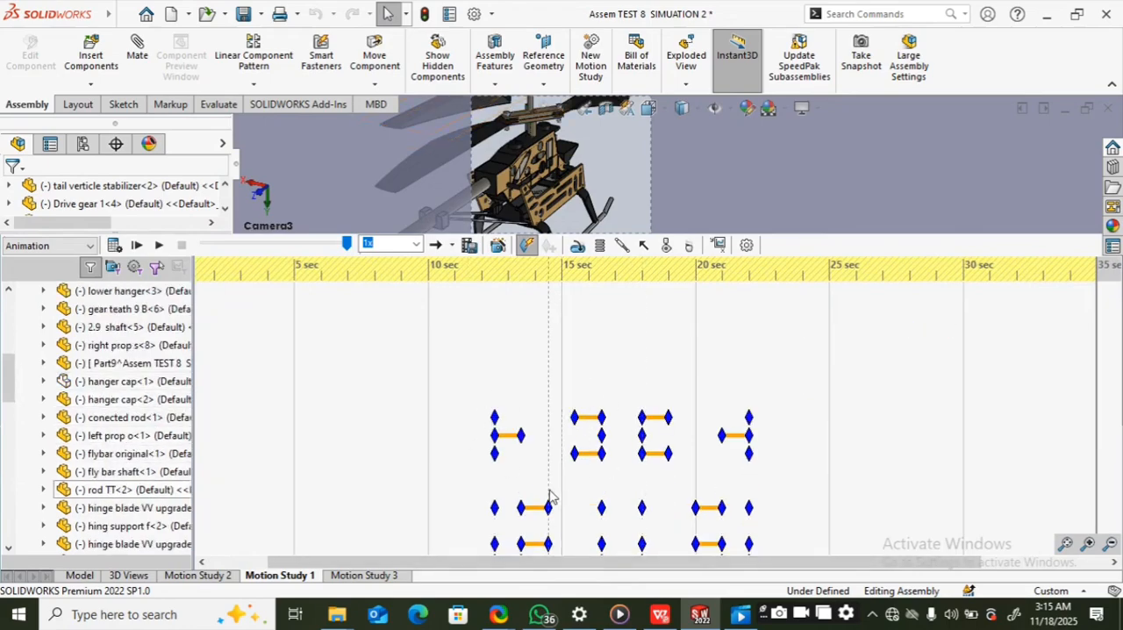
scroll(588, 434, "down", 8)
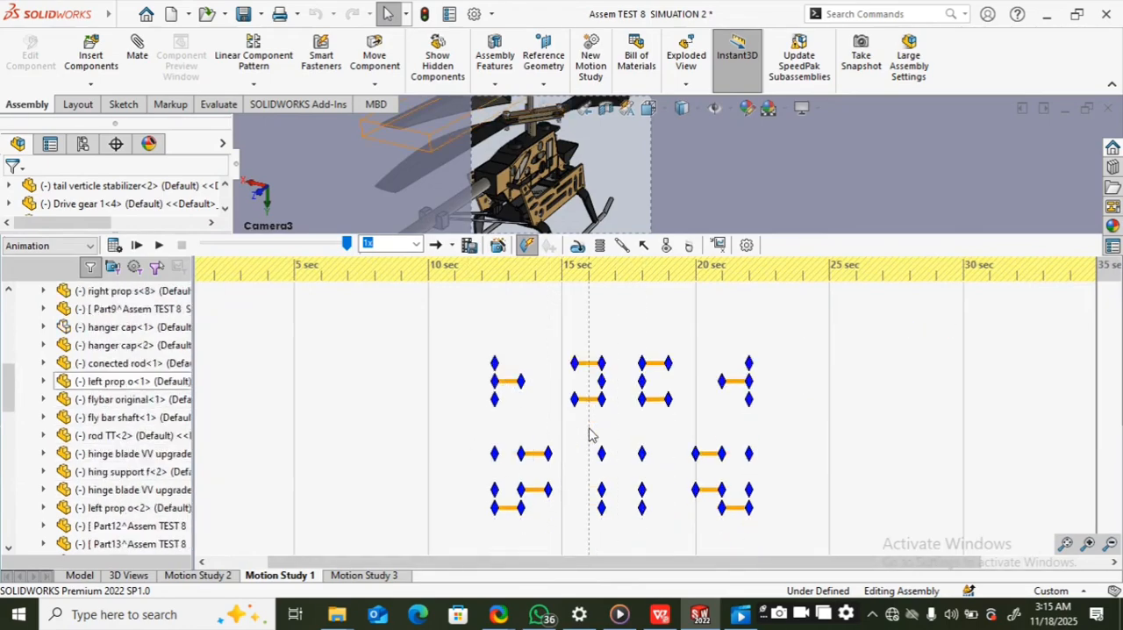
scroll(666, 438, "down", 5)
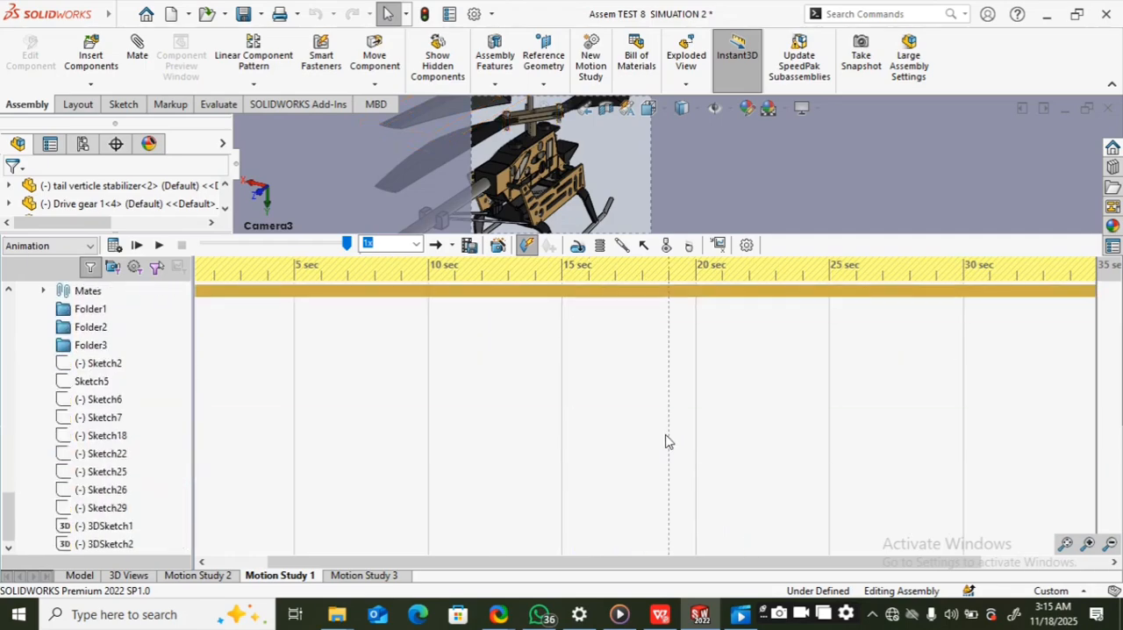
scroll(664, 441, "up", 10)
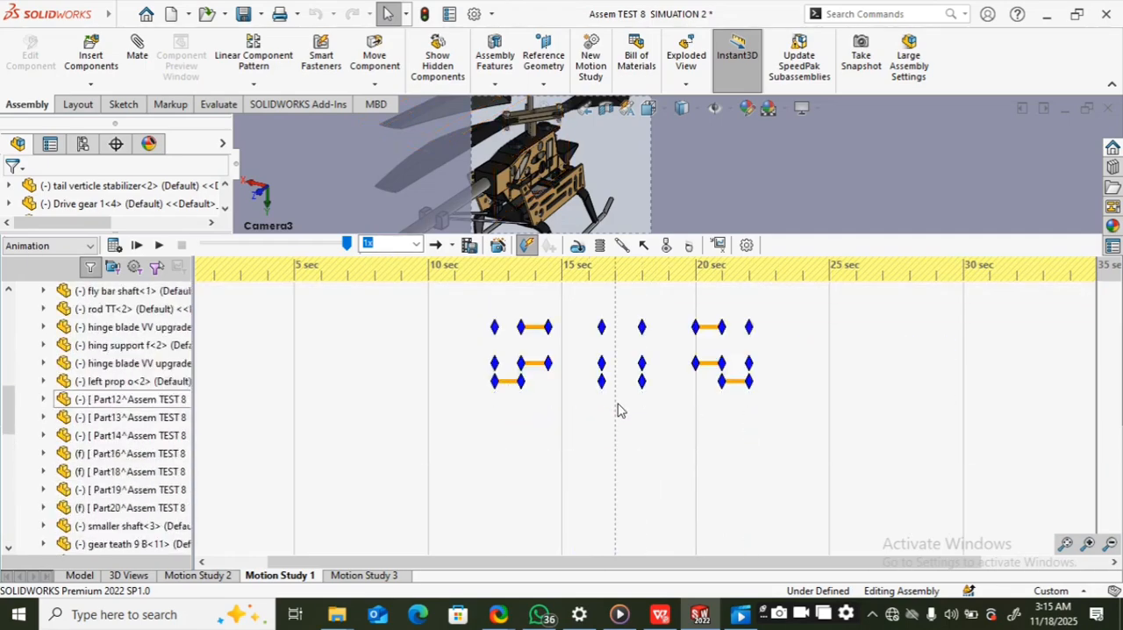
scroll(702, 434, "up", 2)
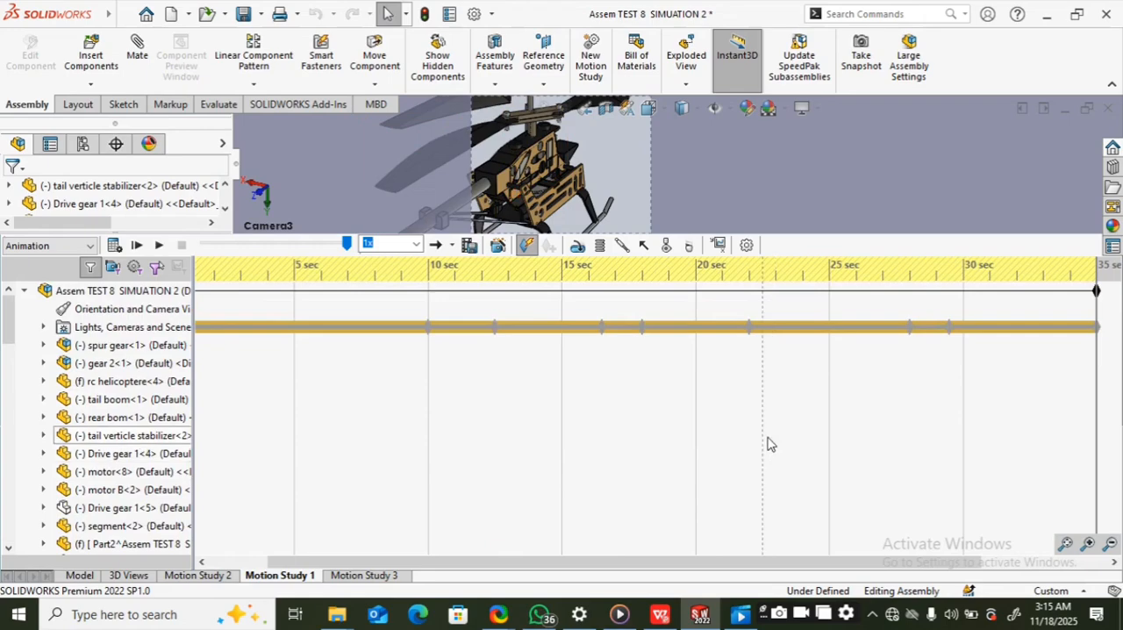
left_click_drag(624, 564, 499, 564)
scroll(448, 456, "down", 3)
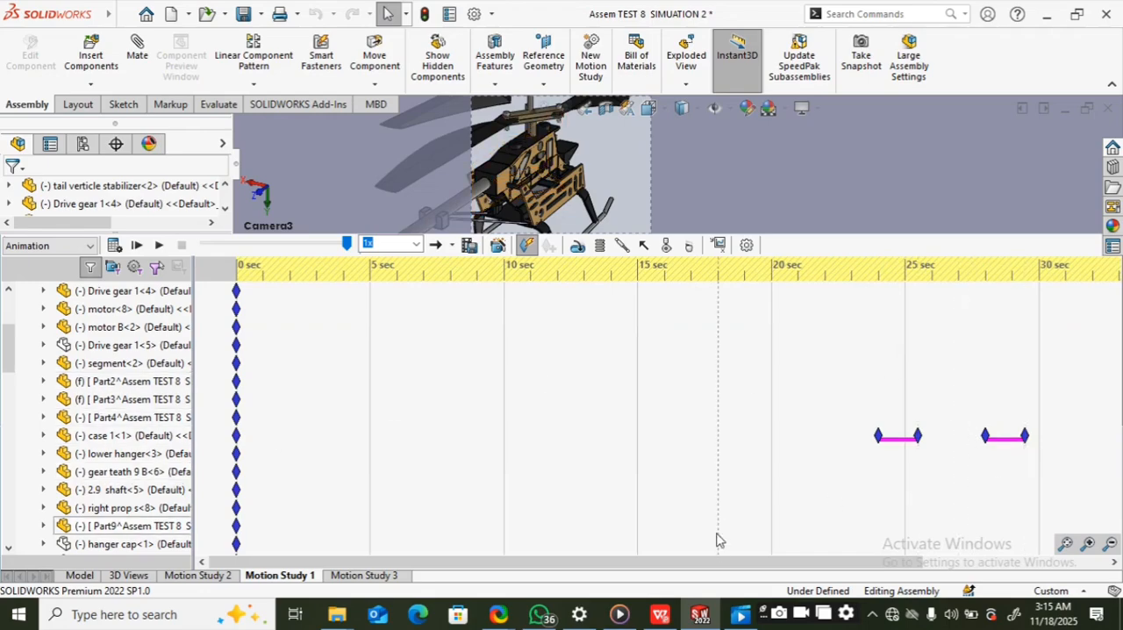
left_click_drag(718, 563, 798, 476)
scroll(797, 458, "down", 1)
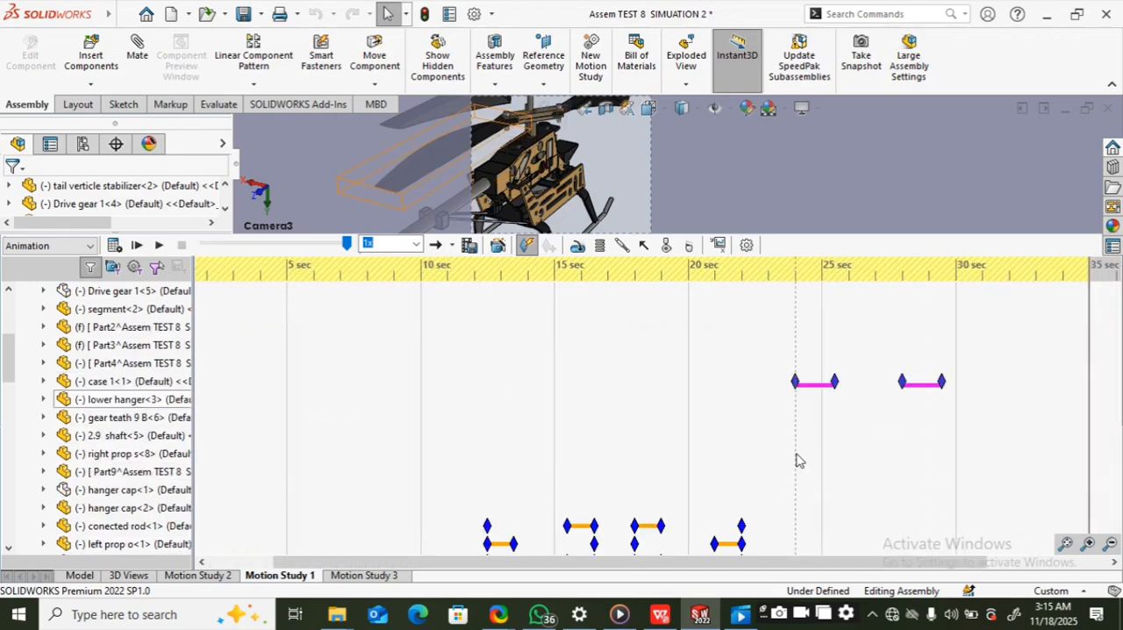
Step: Compare the timing of case 1's keys with the keys of the rotor components, from the connected rod to the second left prop
scroll(634, 444, "down", 1)
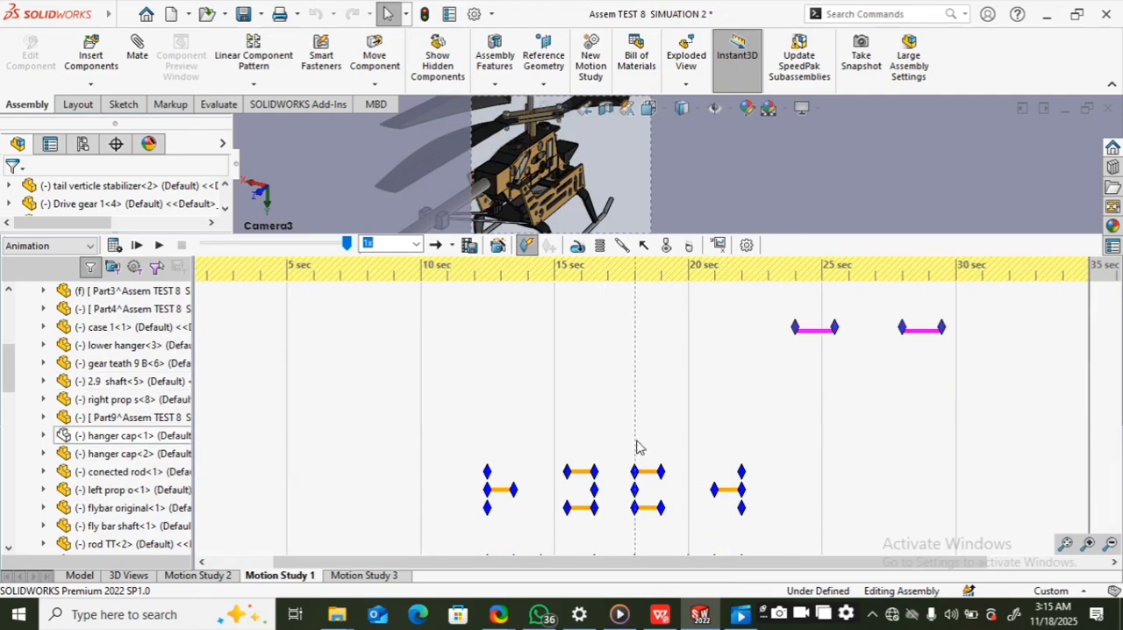
left_click(997, 333)
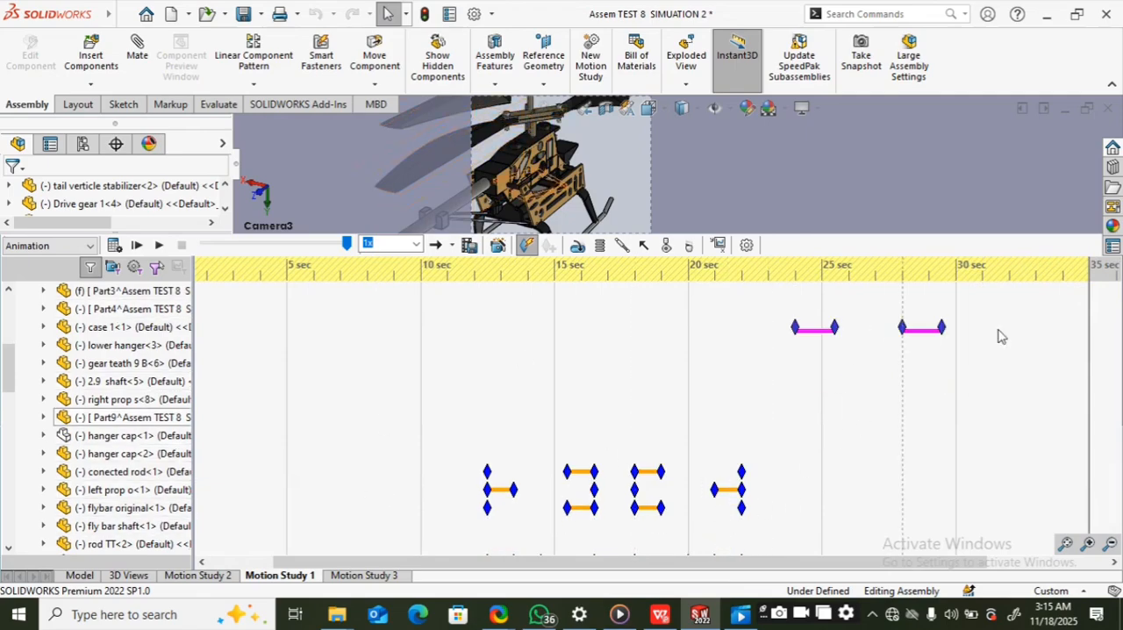
left_click(807, 332)
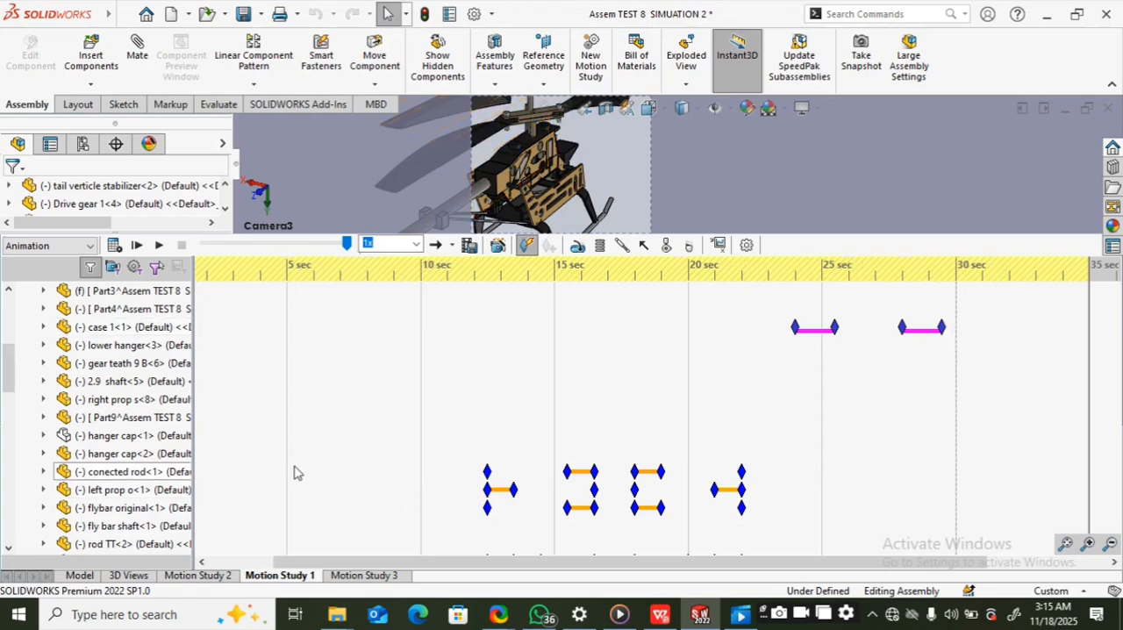
left_click(261, 386)
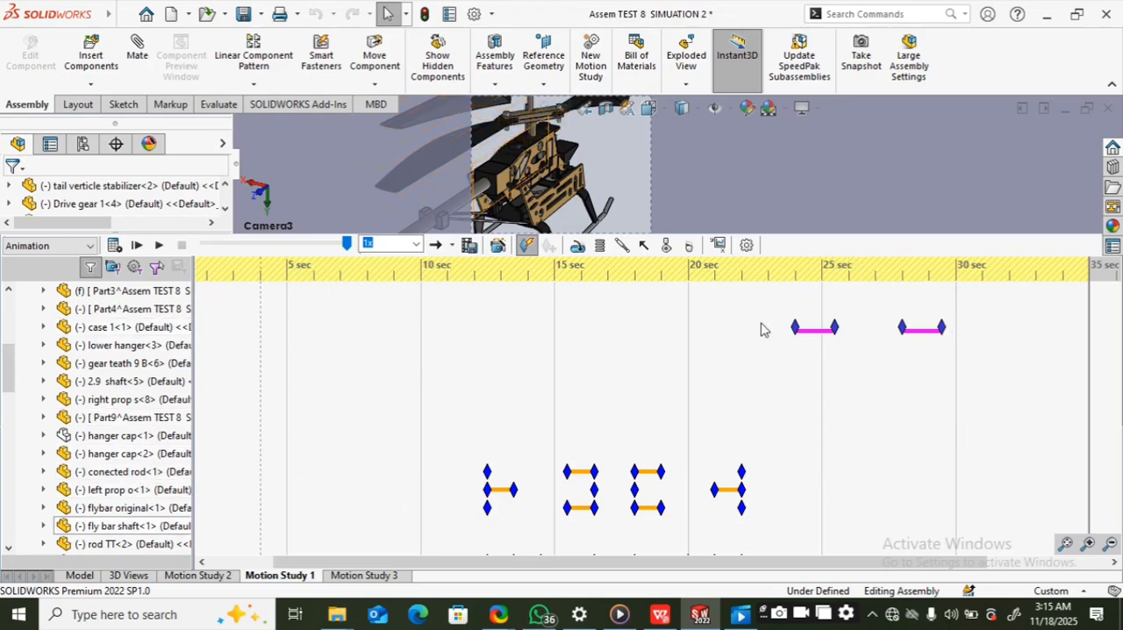
scroll(784, 403, "down", 4)
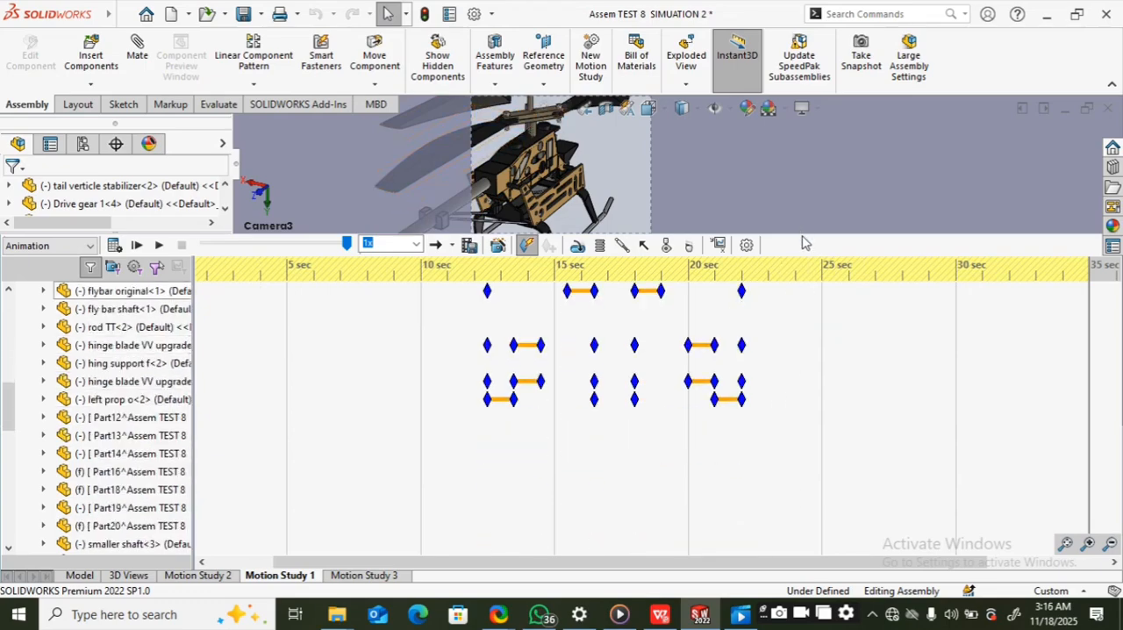
scroll(384, 471, "up", 5)
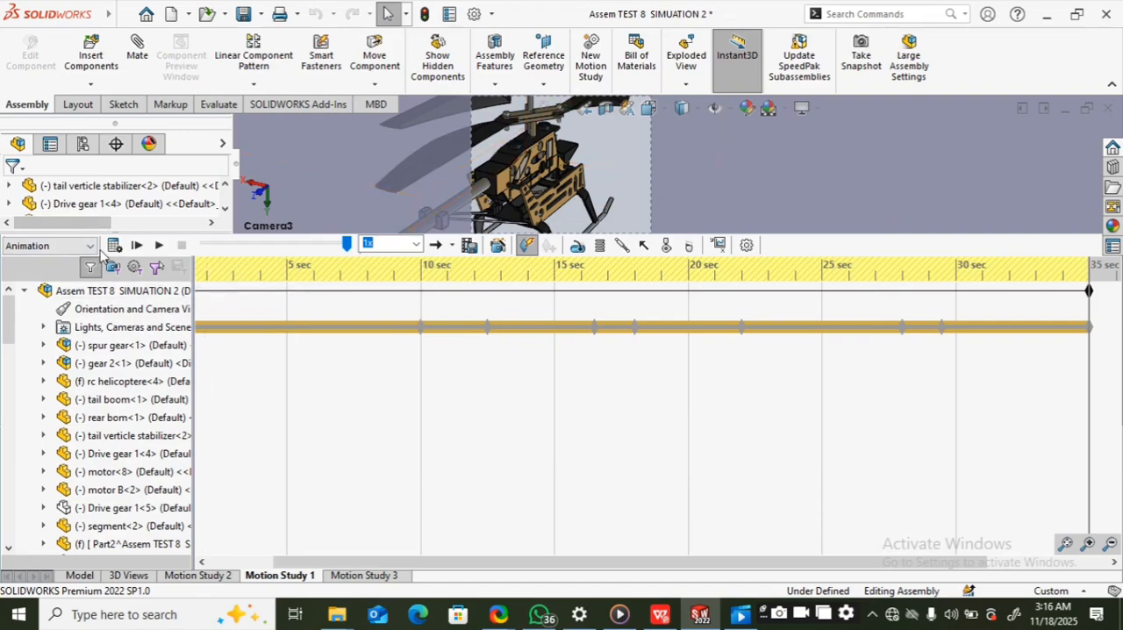
Step: Look through the study types available for Motion Study 1: Animation, Basic Motion and Motion Analysis
left_click(92, 248)
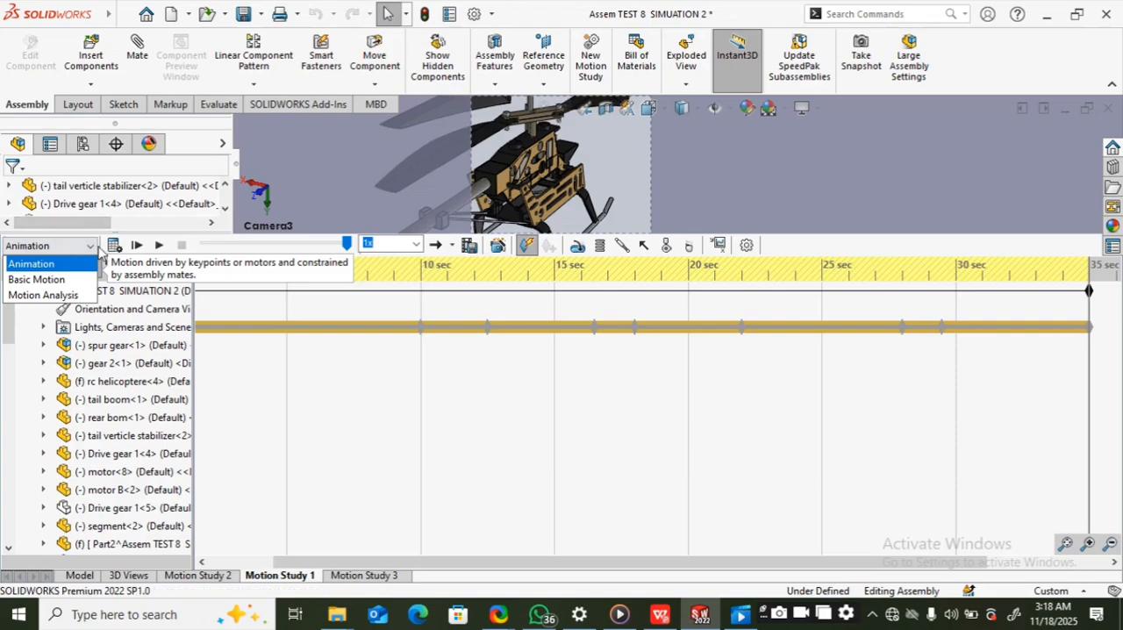
left_click(93, 248)
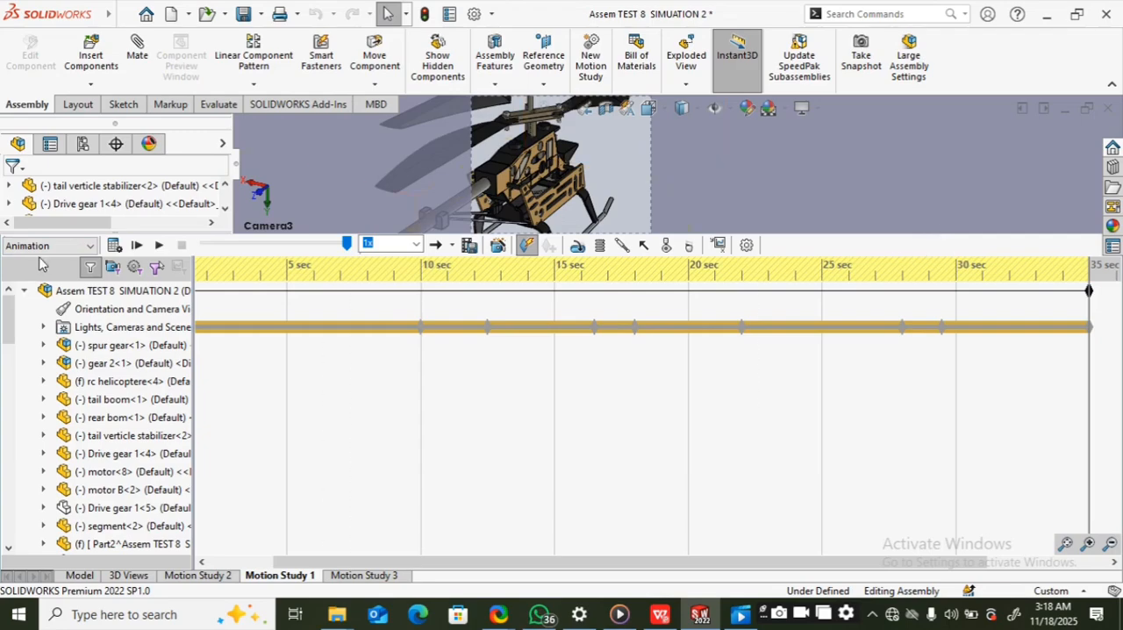
left_click(88, 249)
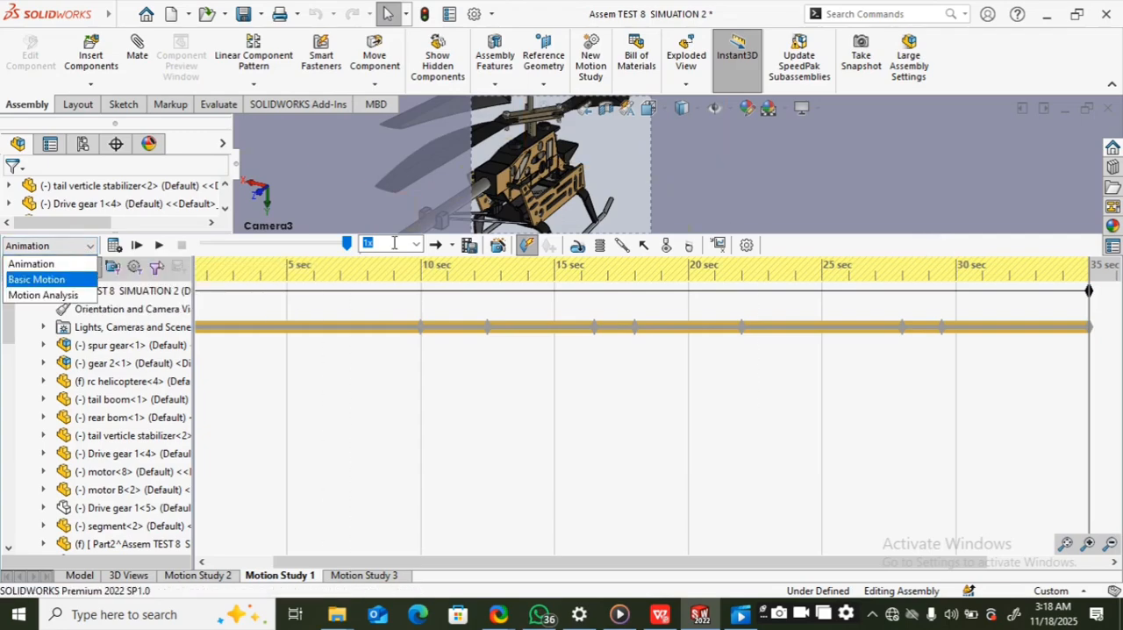
Step: Give the model view more room and play Motion Study 1 at 1x speed with the timeline collapsed, restoring the timeline at the end
left_click_drag(866, 235, 877, 442)
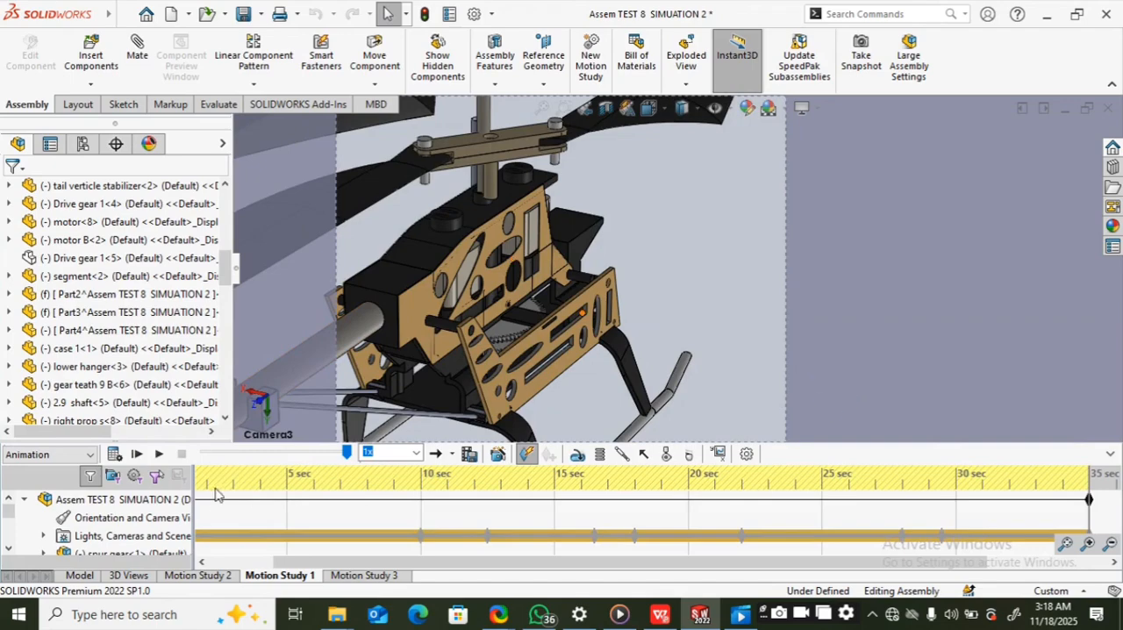
left_click(157, 453)
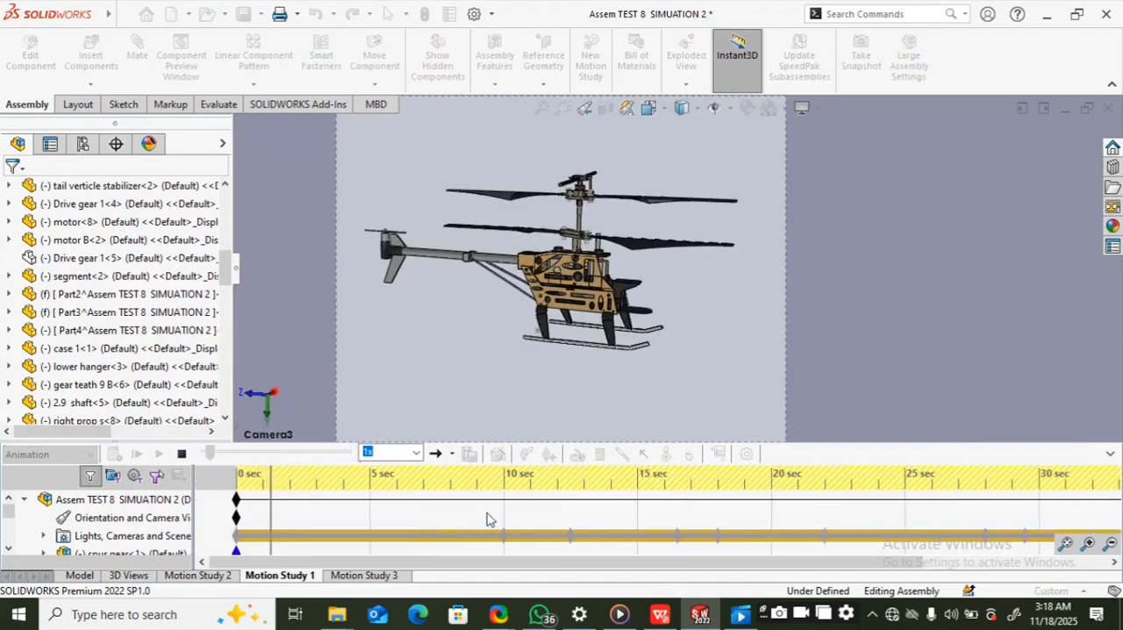
left_click(1110, 451)
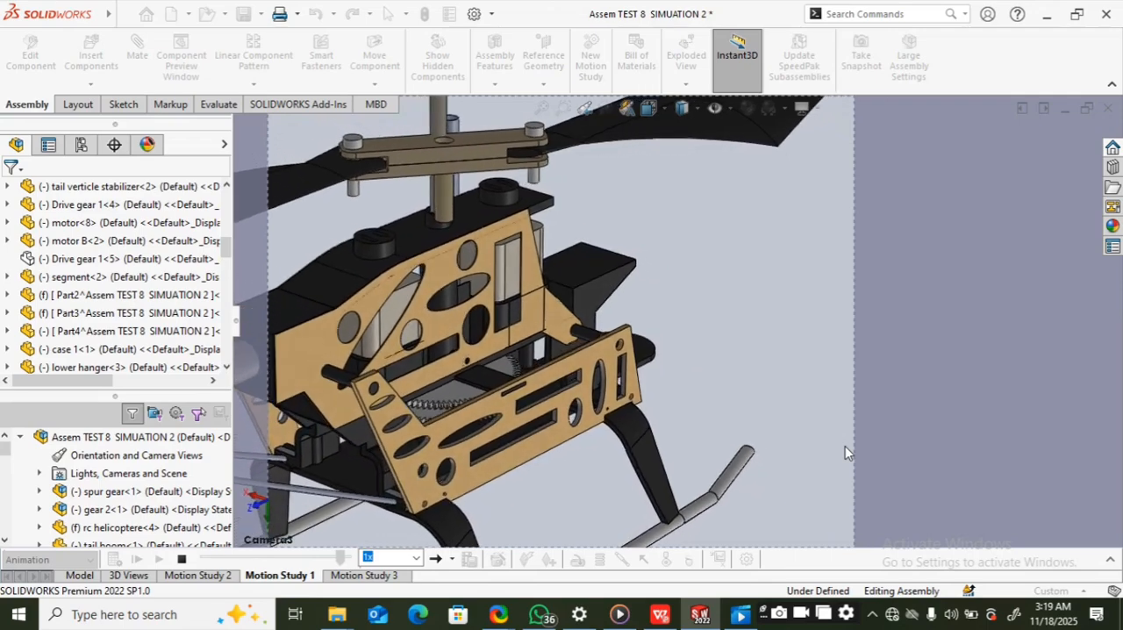
left_click(1110, 559)
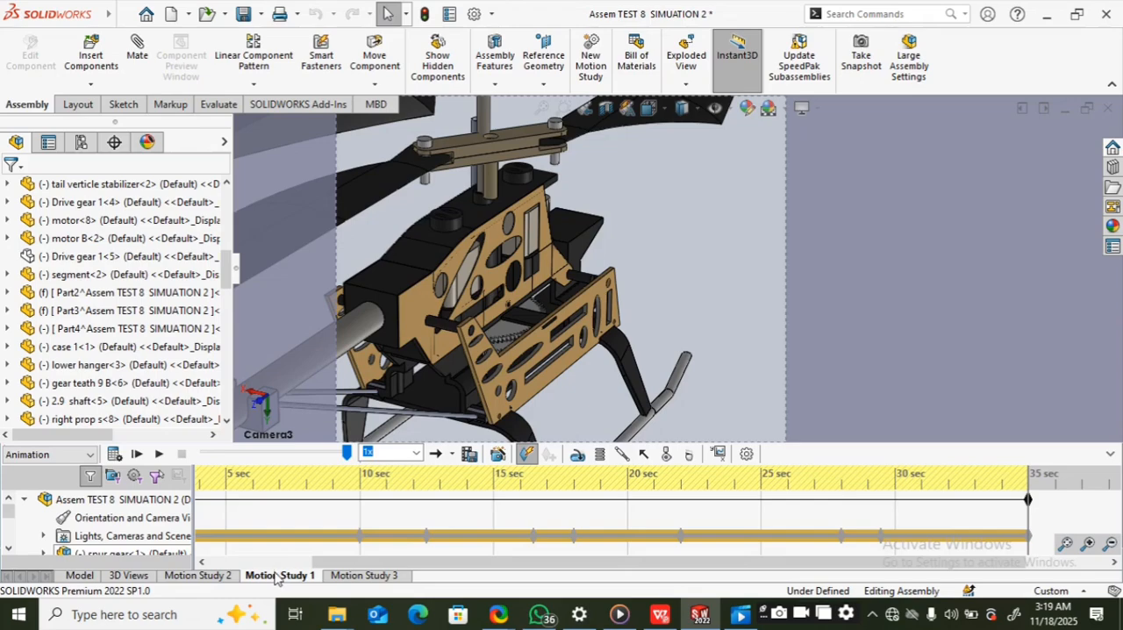
Step: Open Motion Study 2, update its affected start keys to the new positions, and review its keys down to the last 3D sketches
left_click(195, 577)
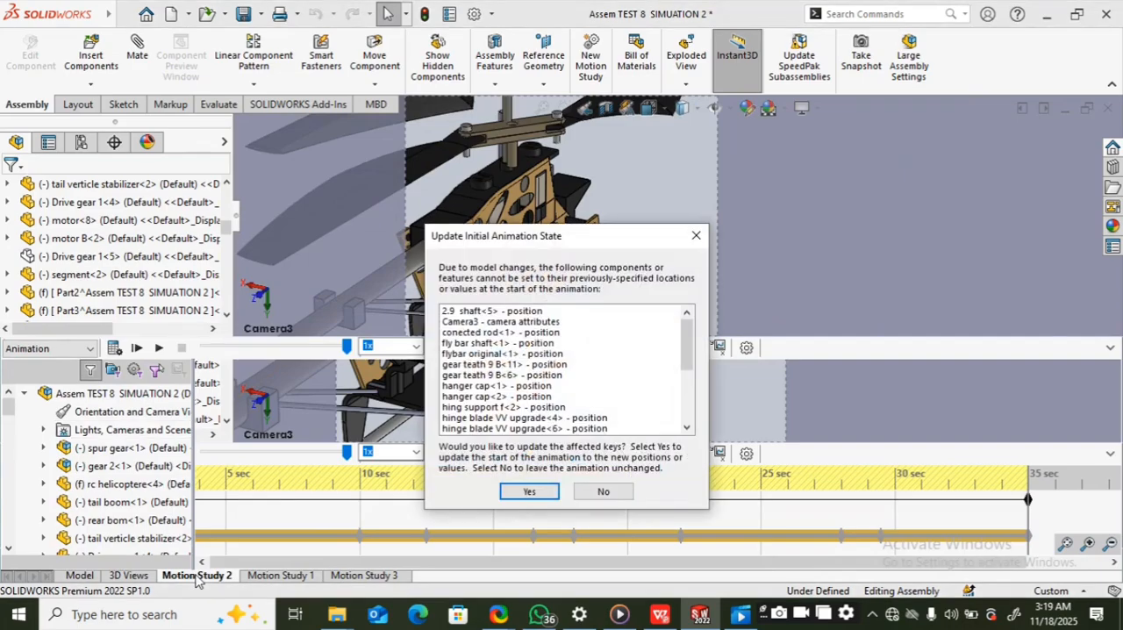
left_click(529, 491)
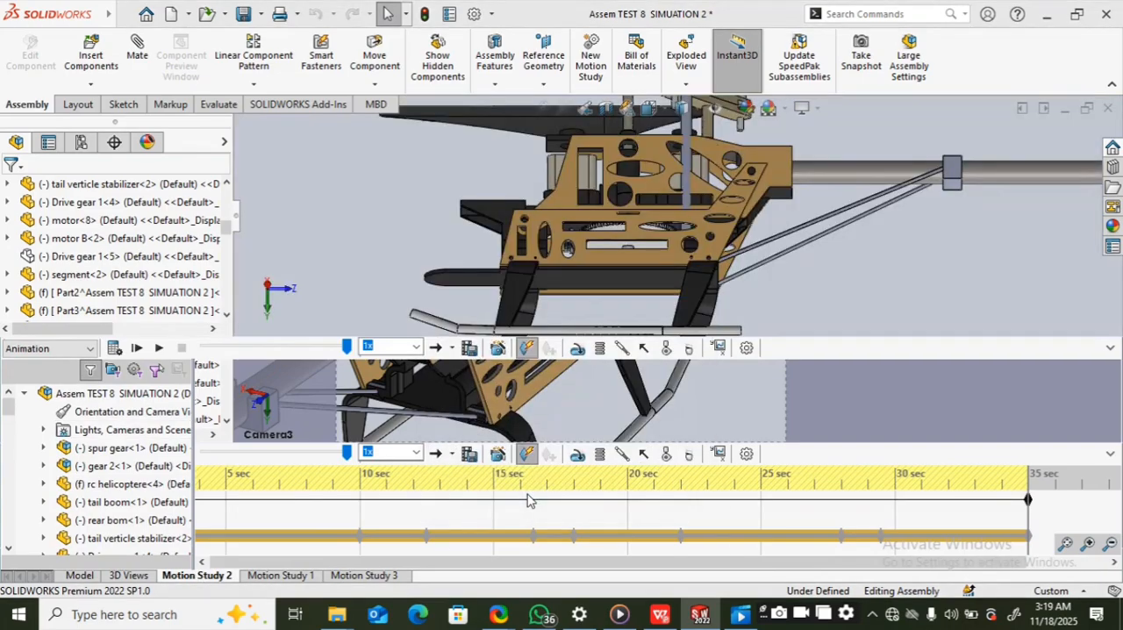
left_click(1110, 544)
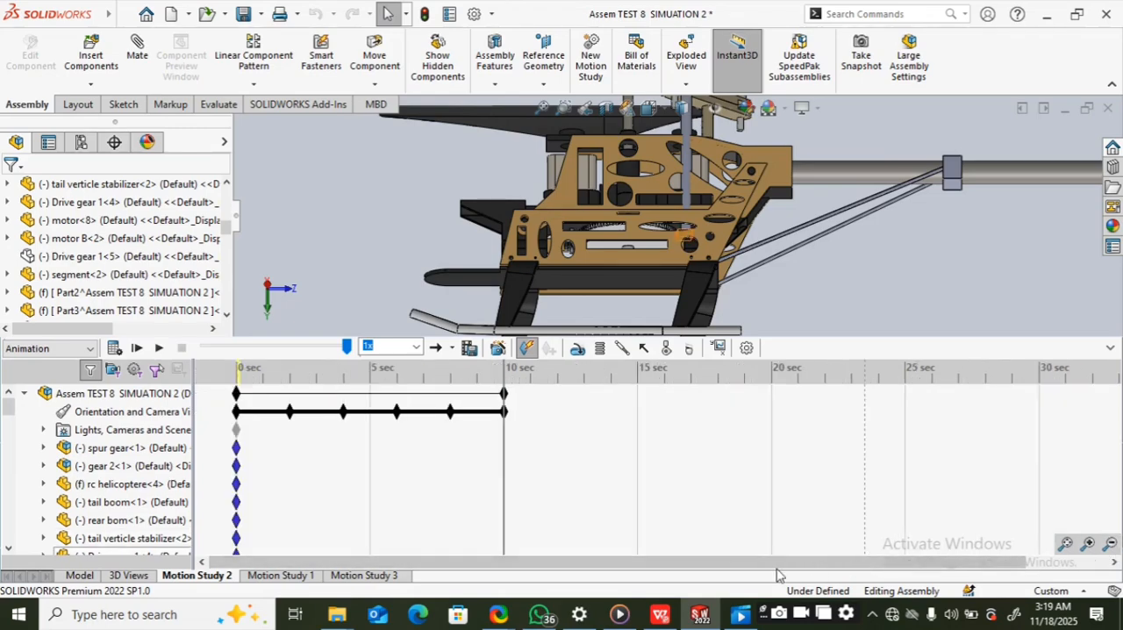
scroll(493, 479, "down", 15)
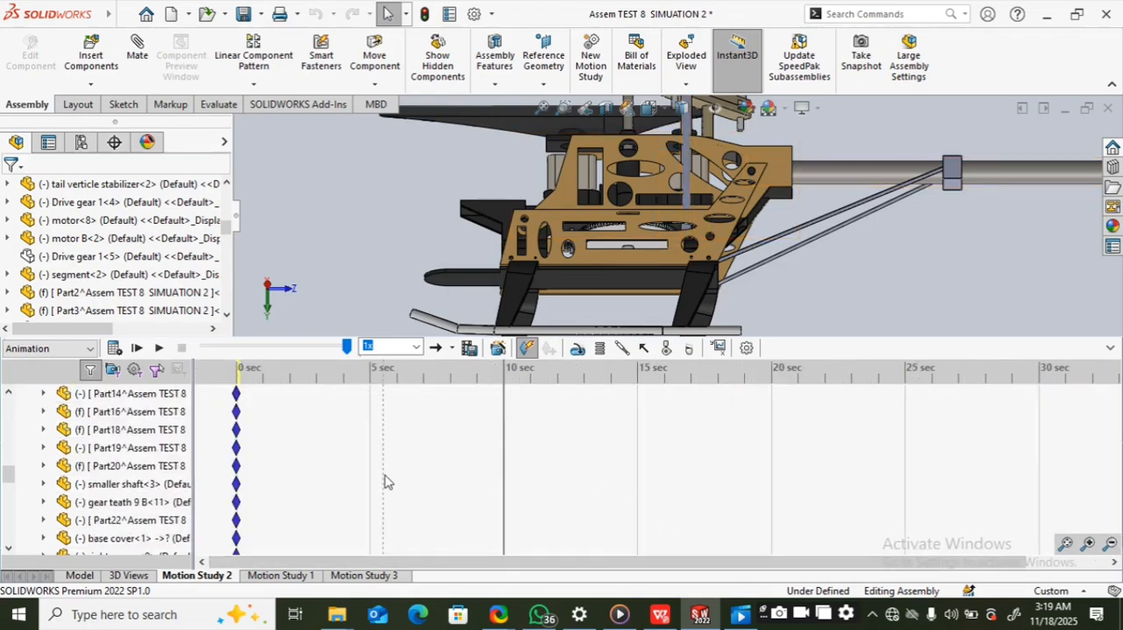
scroll(383, 481, "down", 10)
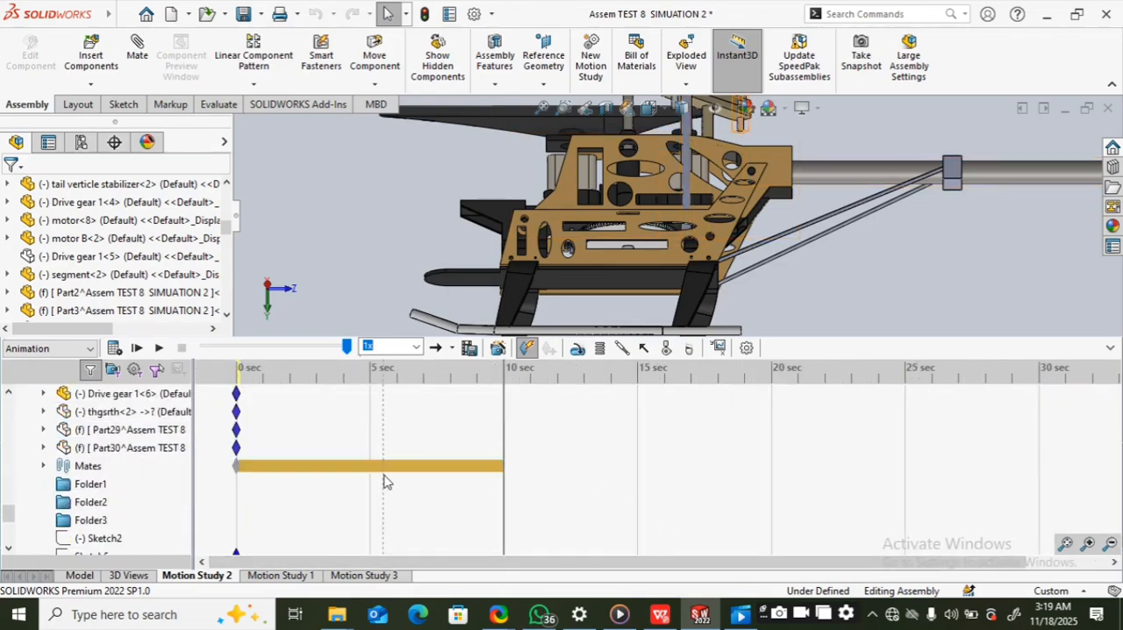
Step: Play Motion Study 2 with the timeline collapsed, and inspect the whole helicopter from its end and both sides
left_click(159, 349)
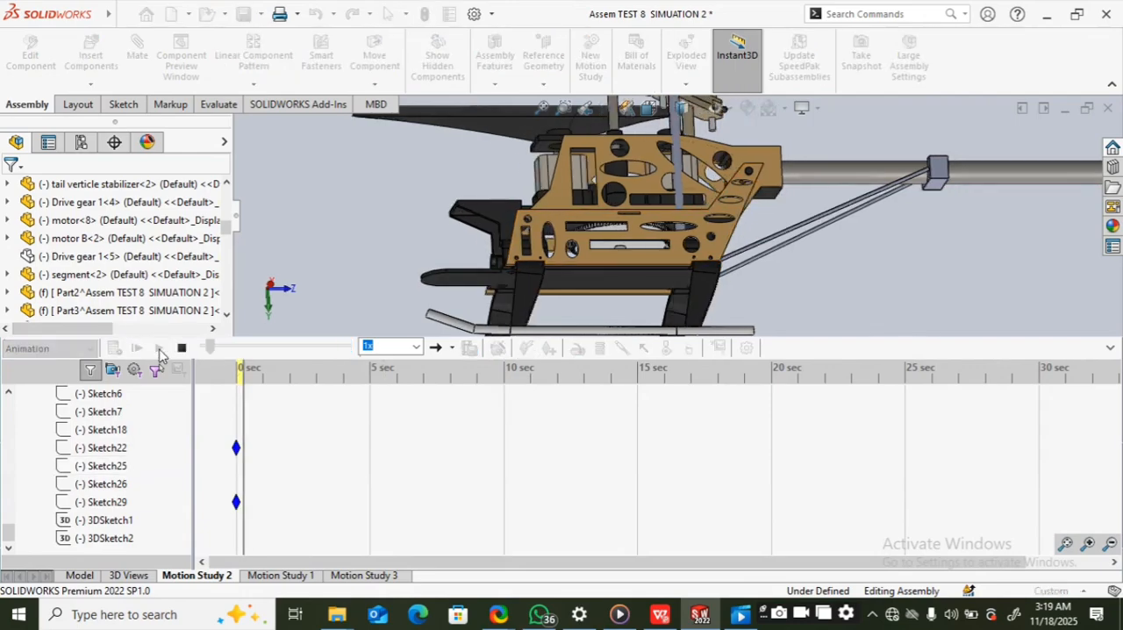
left_click(1110, 348)
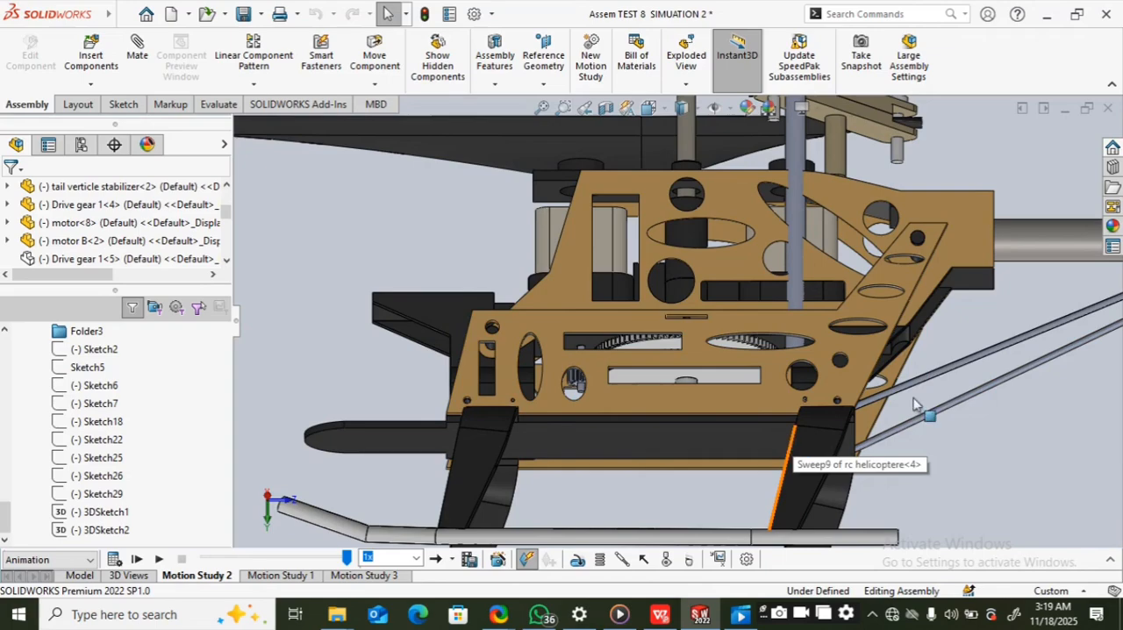
scroll(974, 424, "up", 3)
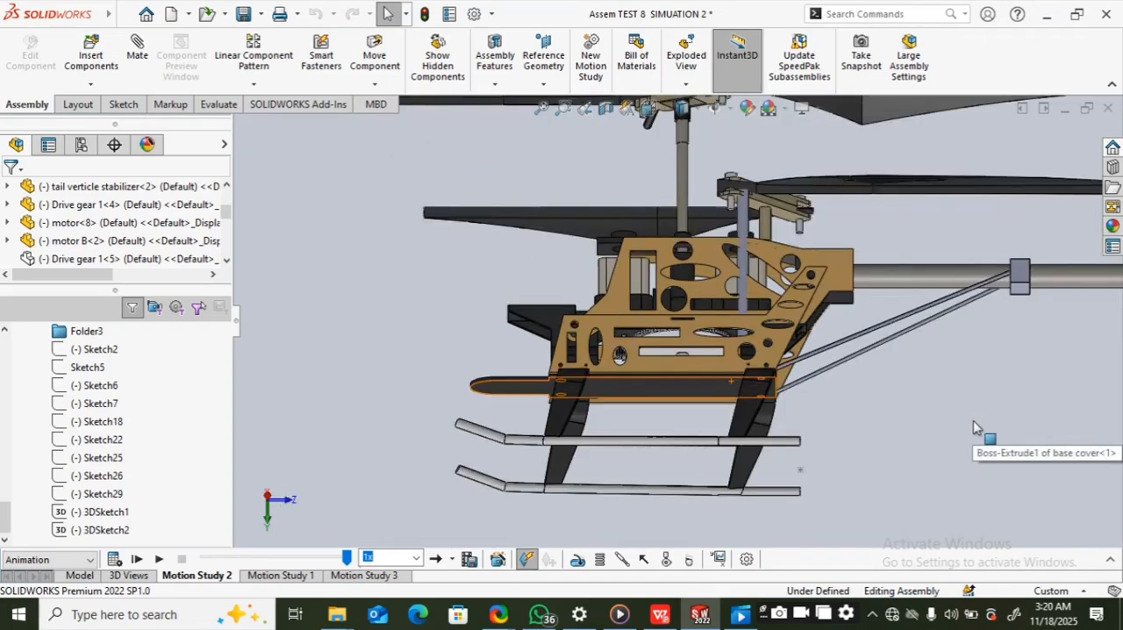
scroll(940, 397, "up", 4)
scroll(930, 400, "up", 2)
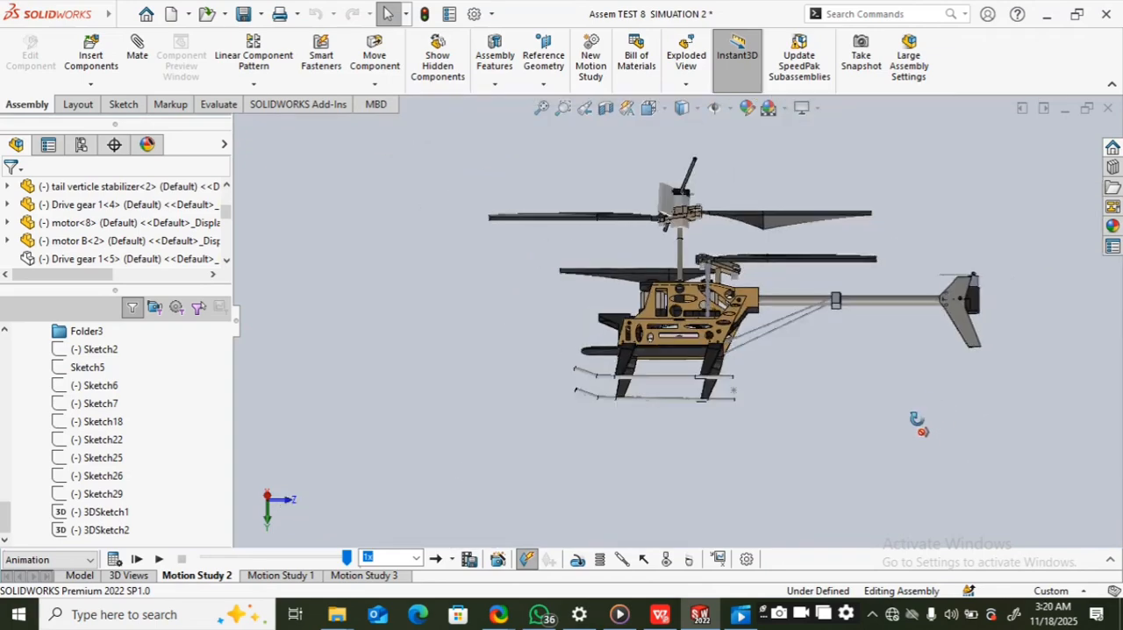
middle_click_drag(916, 422, 844, 409)
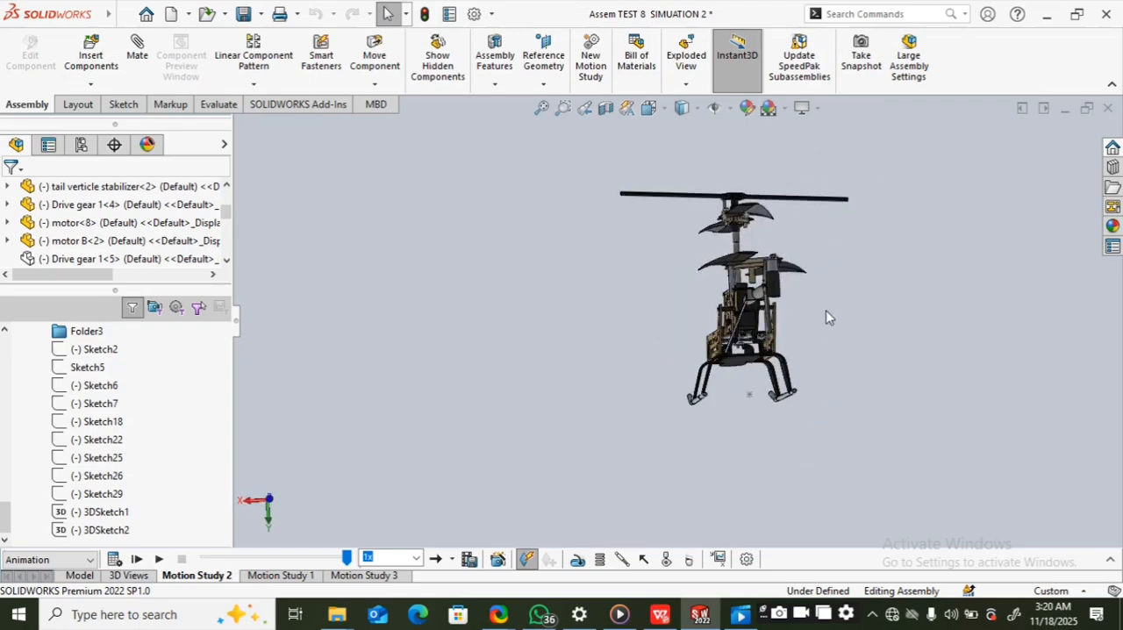
middle_click_drag(825, 312, 723, 335)
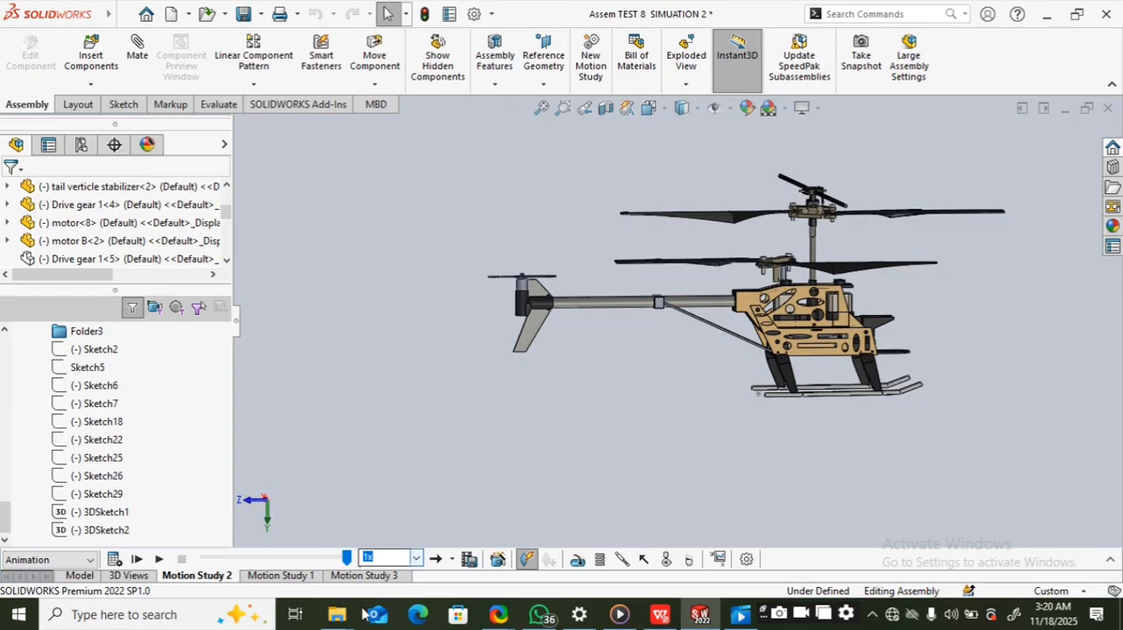
Step: Open Motion Study 3, update its affected start keys to the new positions, and play the animation at 1x speed
left_click(359, 575)
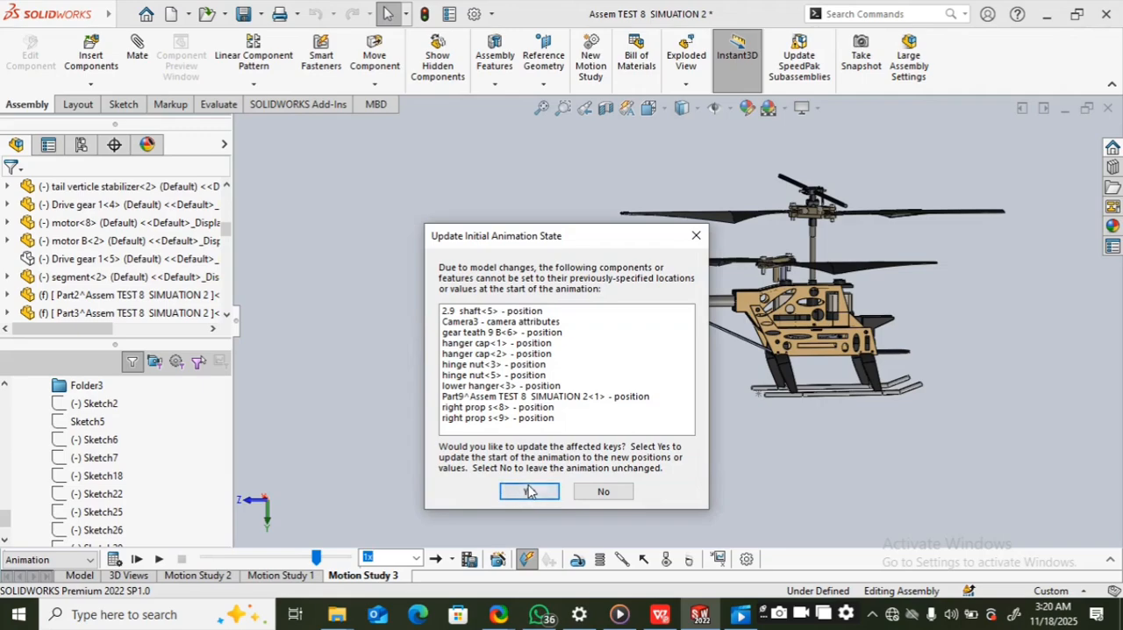
left_click(531, 492)
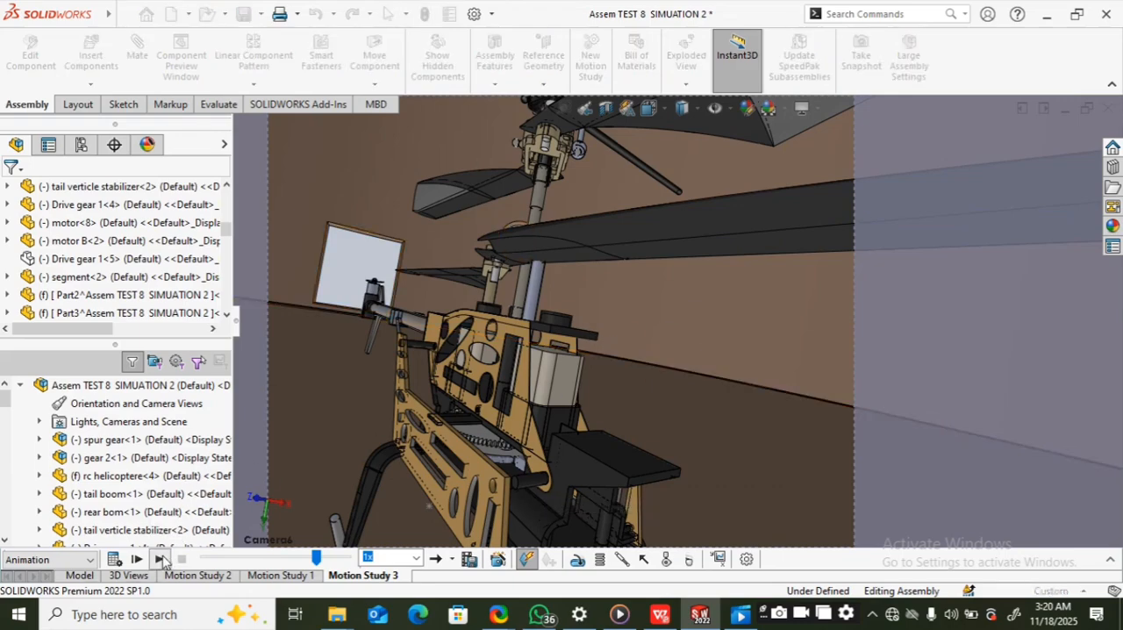
left_click(159, 560)
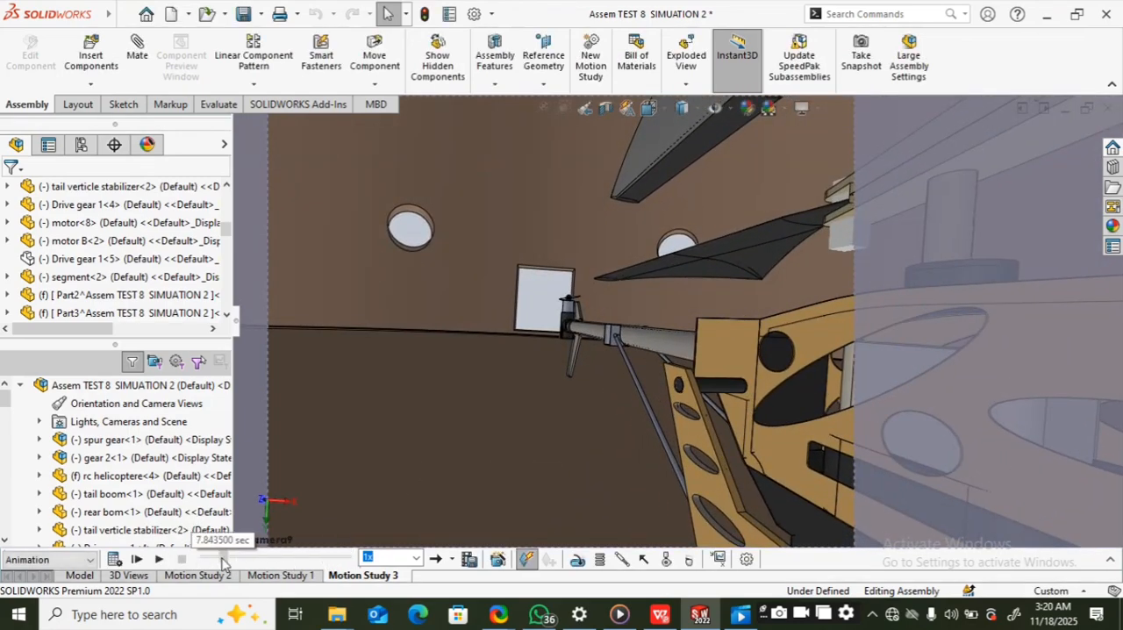
left_click(159, 560)
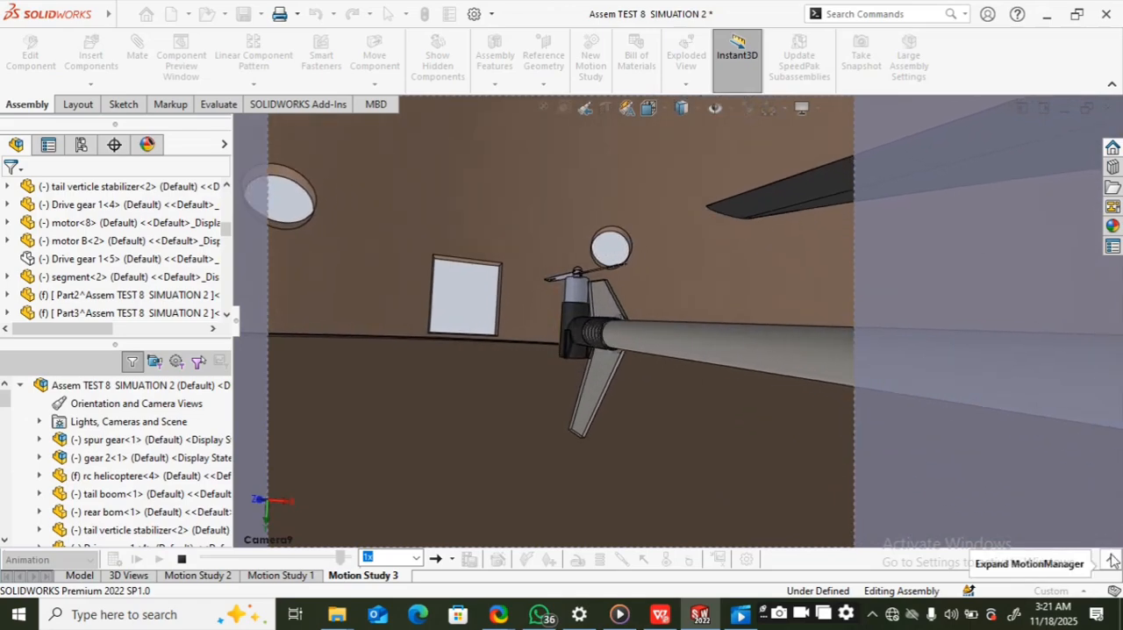
Step: Restore Motion Study 3's timeline, zoom it out to cover several minutes, and enlarge its area to list more components
left_click(1111, 561)
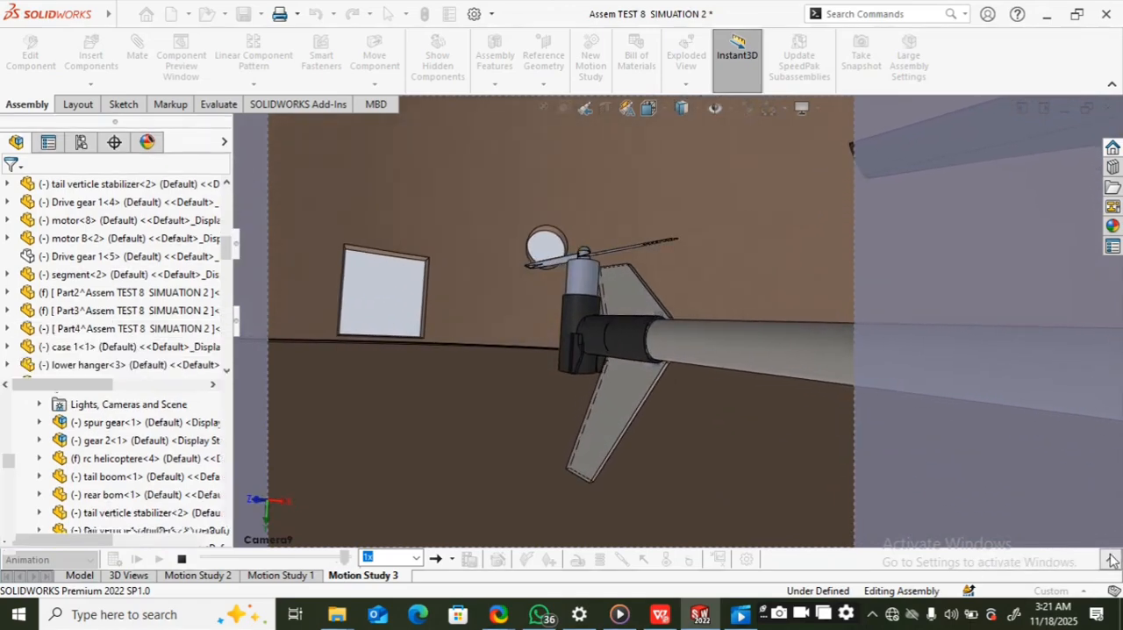
scroll(719, 548, "down", 2)
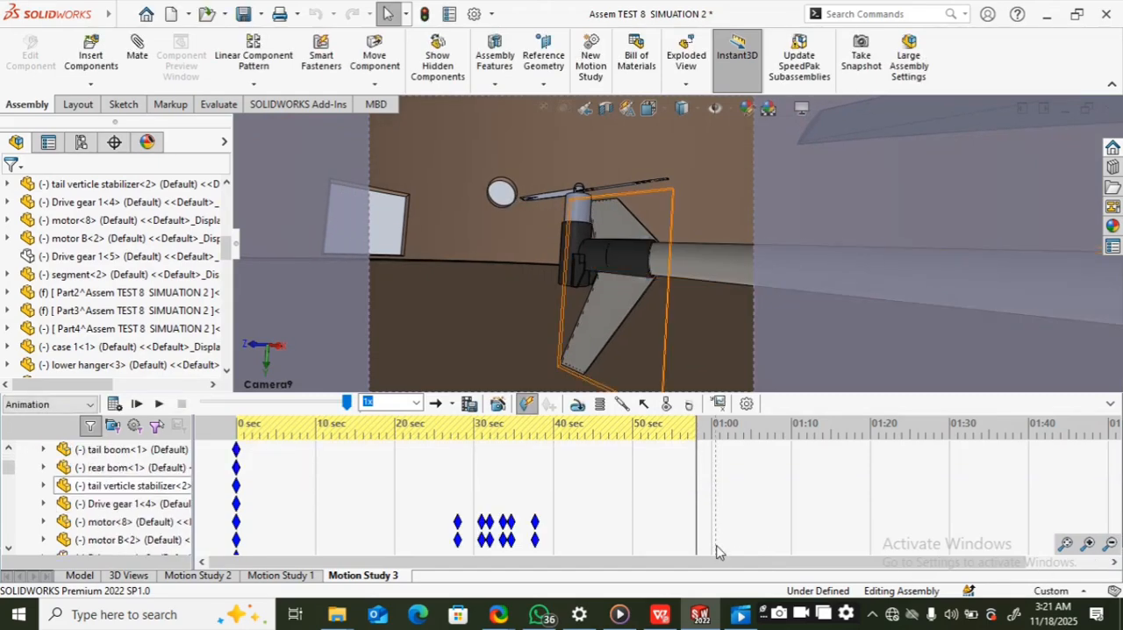
left_click(1109, 546)
left_click(1109, 545)
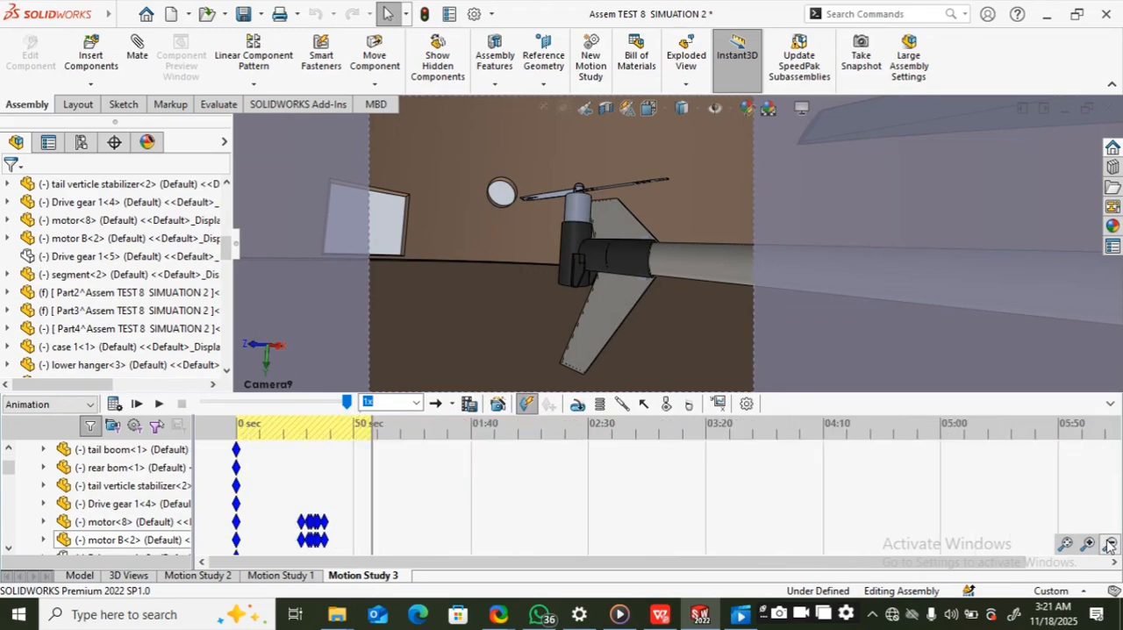
left_click(1109, 545)
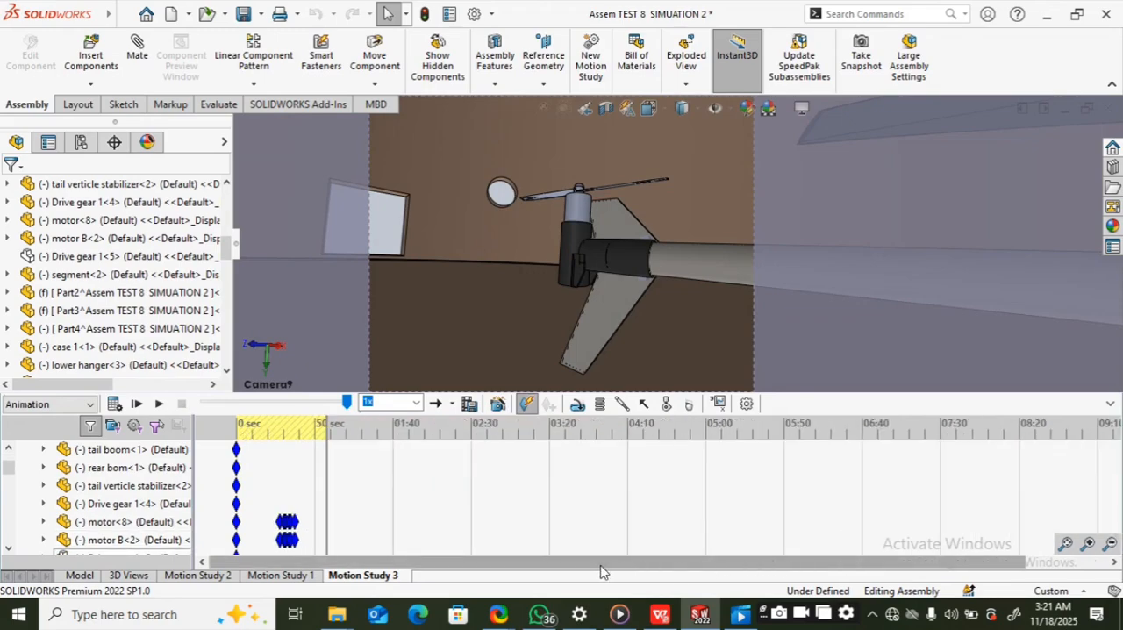
scroll(554, 531, "down", 2)
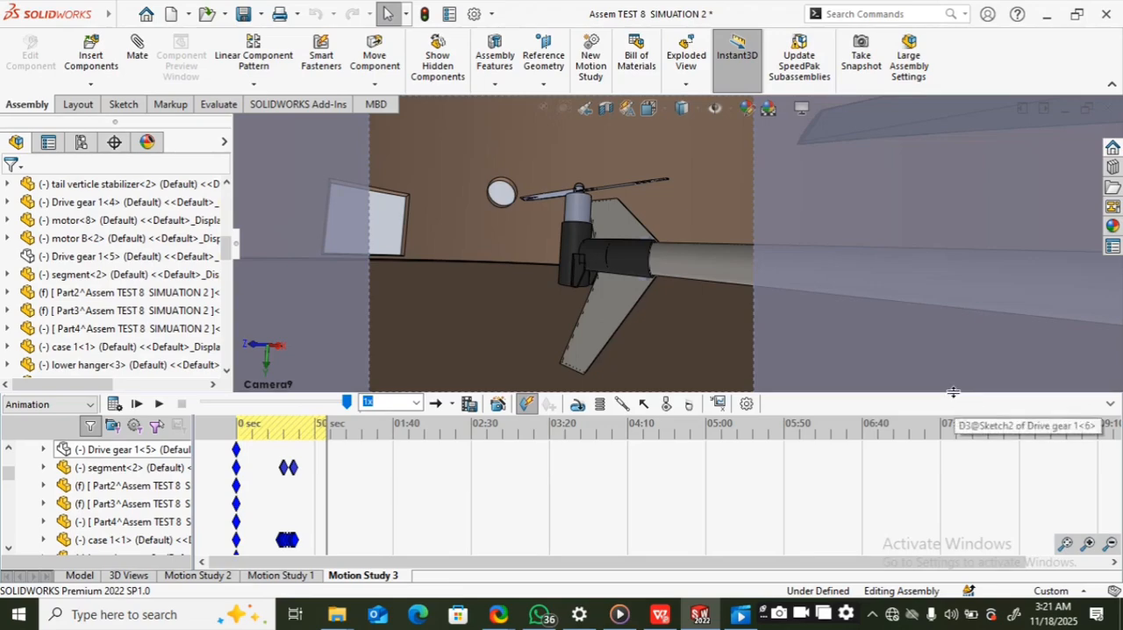
left_click_drag(953, 392, 953, 333)
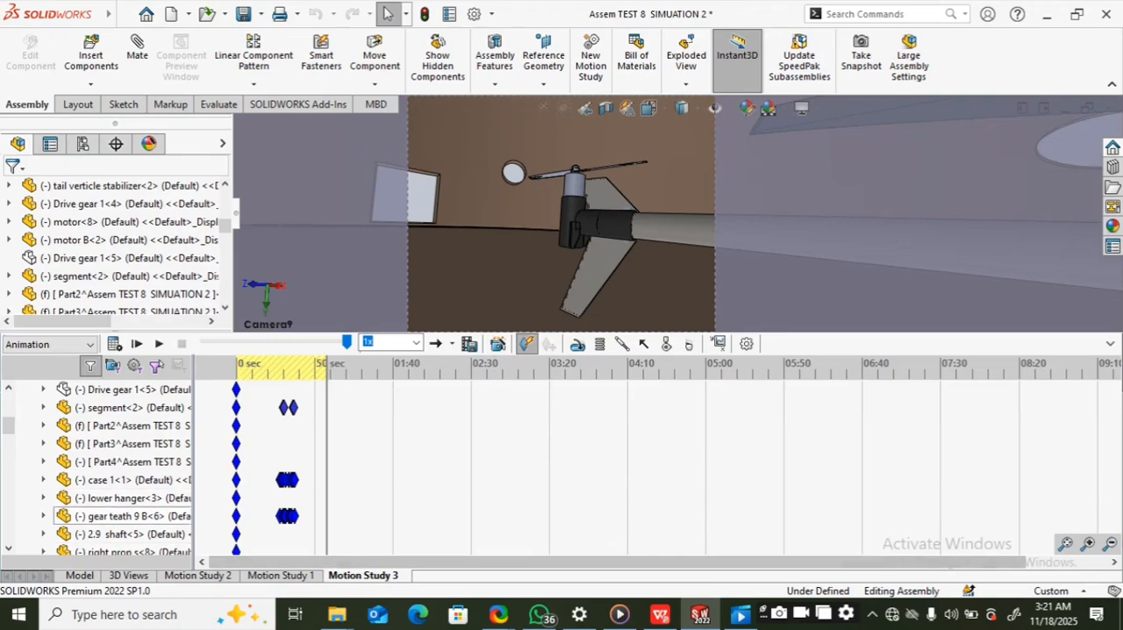
Step: Zoom the timeline back in to 10-second divisions and bring its range from 0 sec into view
left_click(1089, 544)
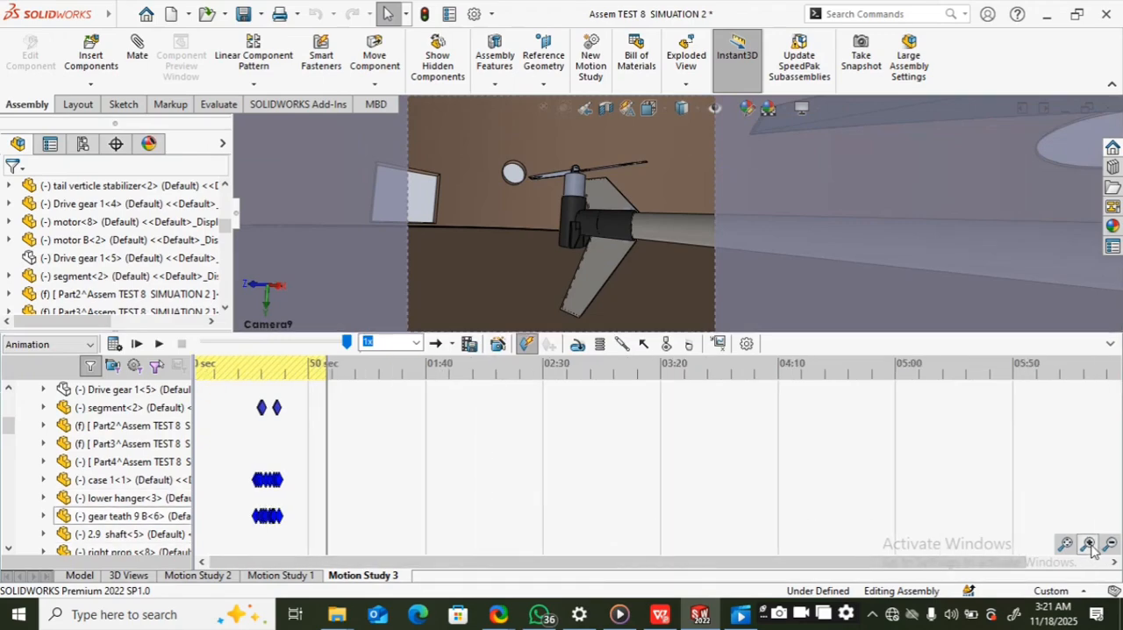
left_click(1088, 544)
left_click(1088, 544)
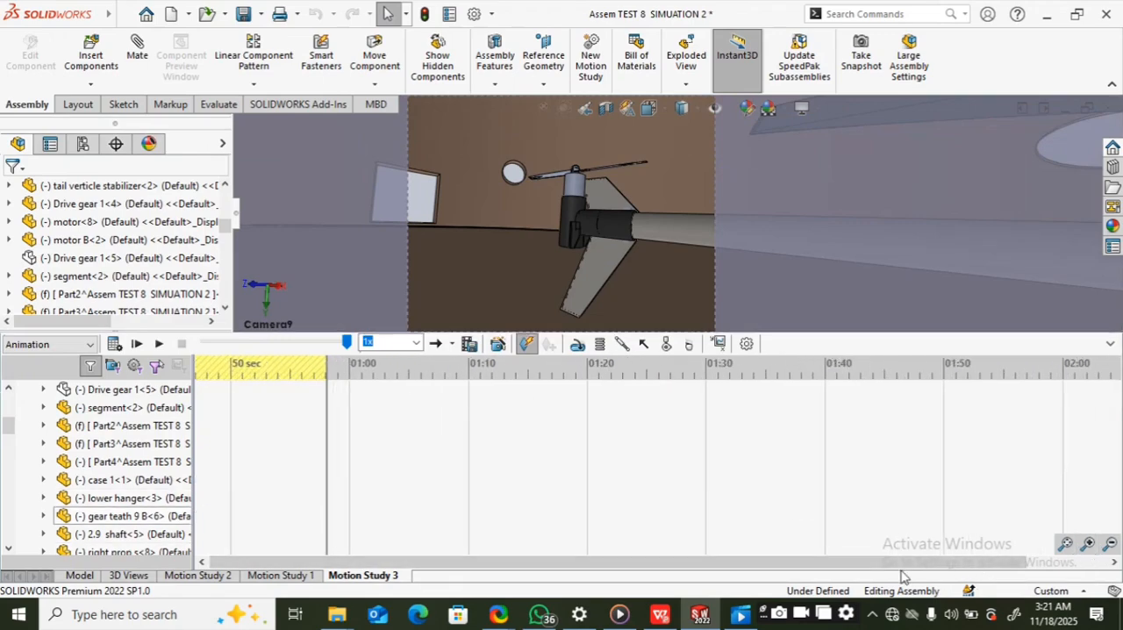
left_click_drag(808, 563, 787, 561)
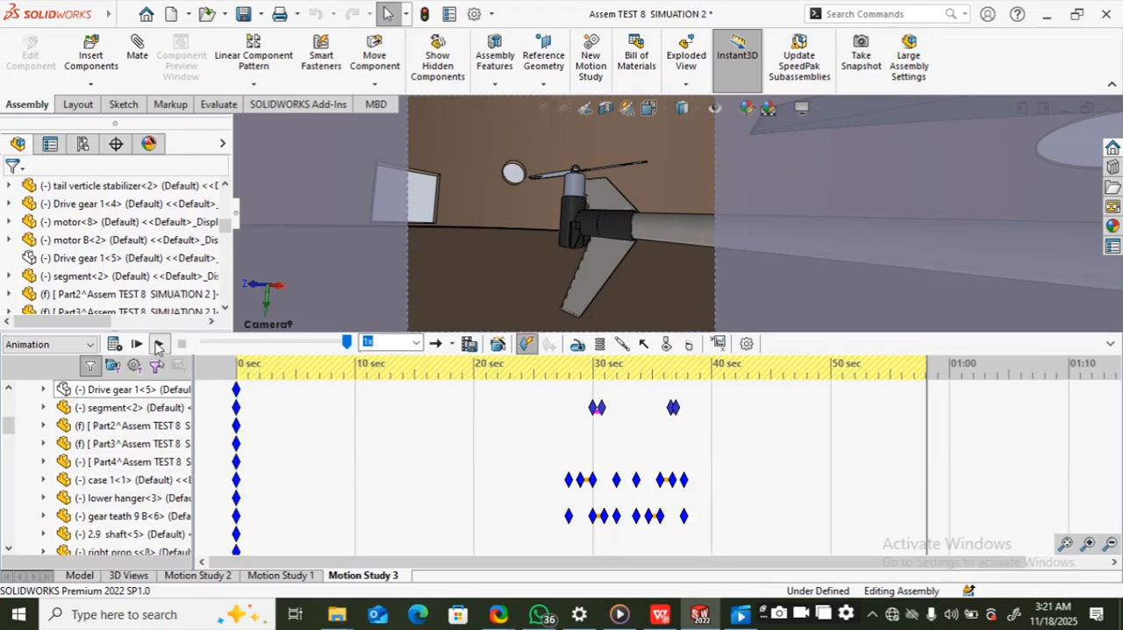
Step: Play Motion Study 3 at 1x speed while reviewing its component keys, and collapse the timeline with the animation set near its start
left_click(158, 344)
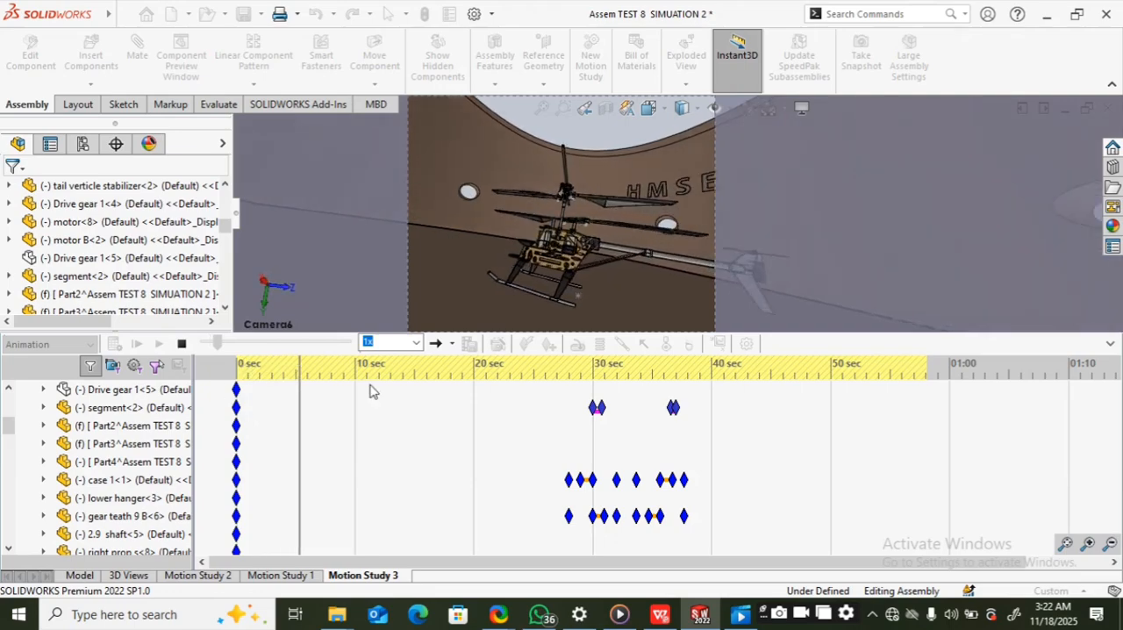
scroll(563, 445, "down", 1)
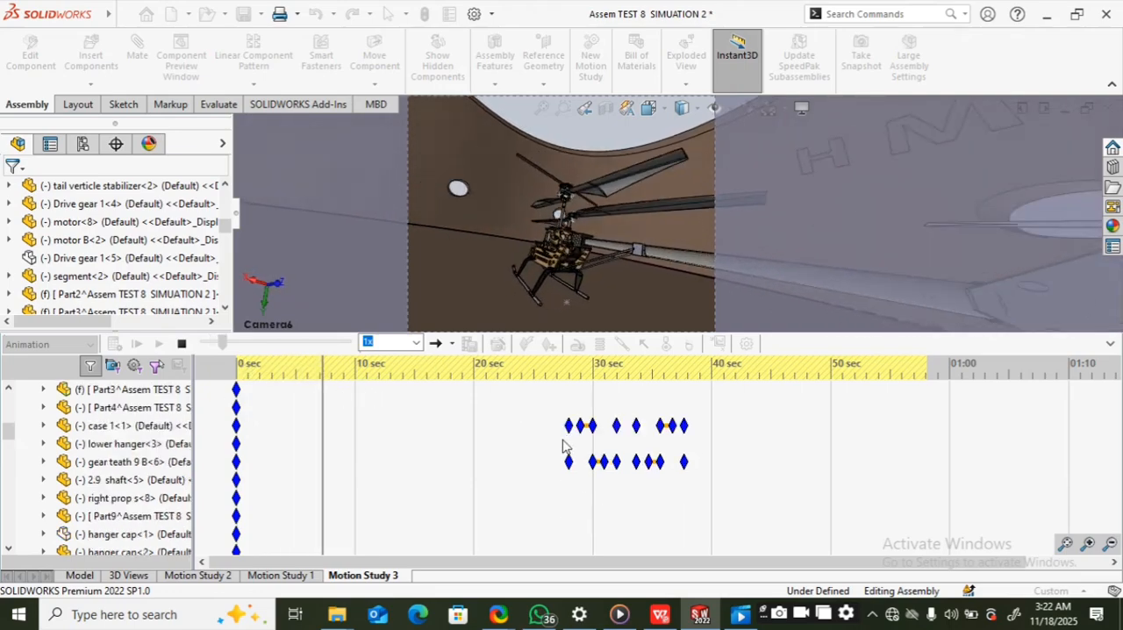
scroll(563, 445, "down", 3)
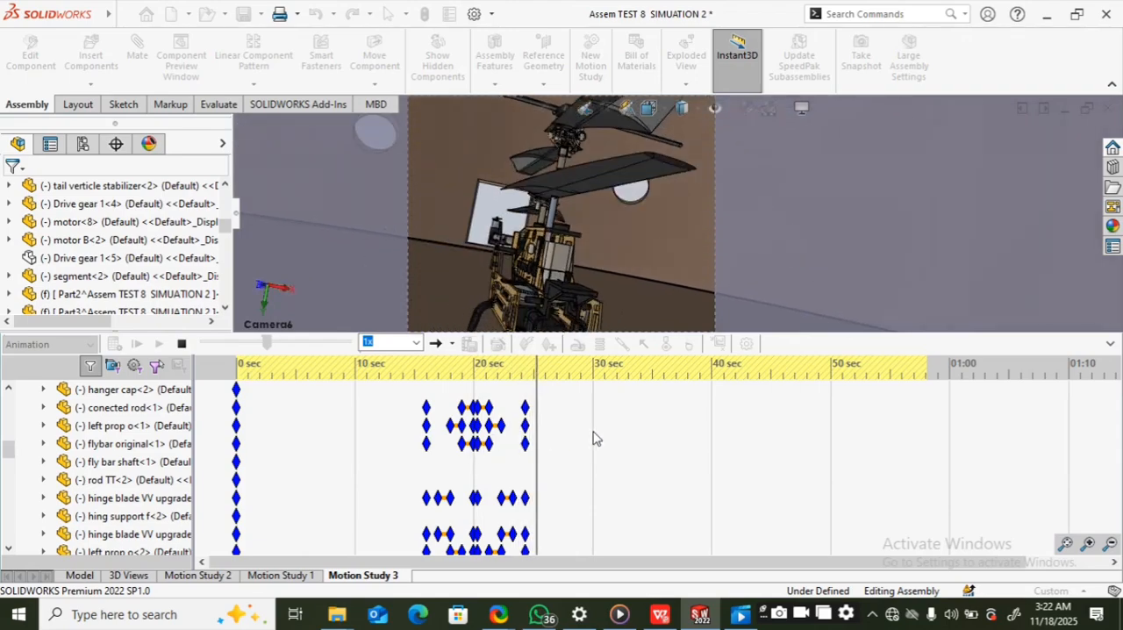
scroll(590, 434, "down", 3)
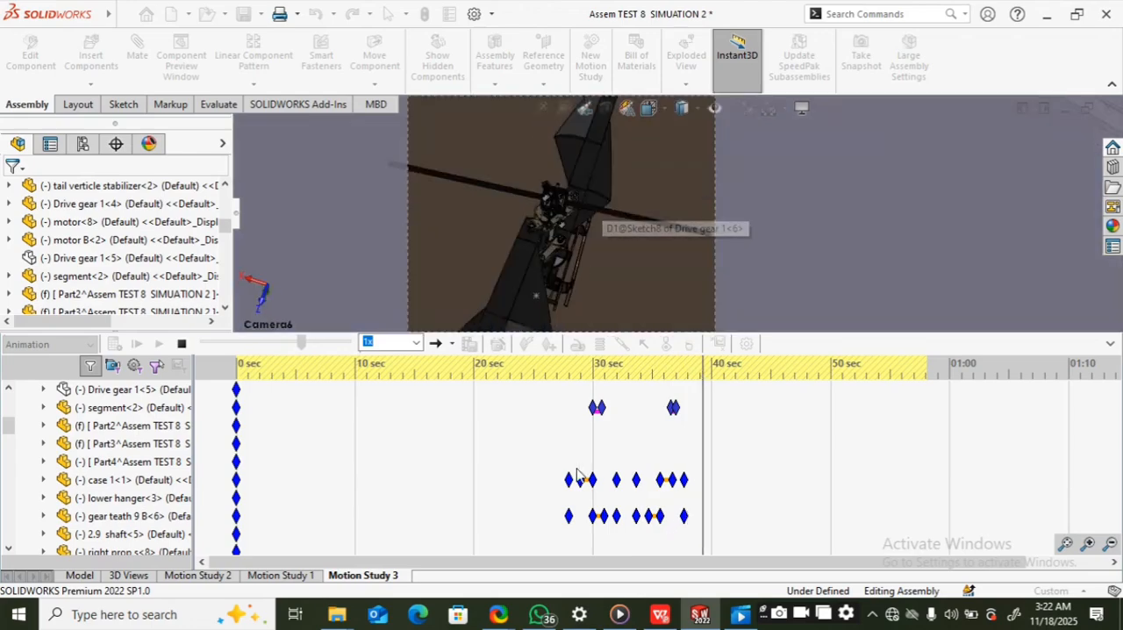
scroll(532, 458, "down", 2)
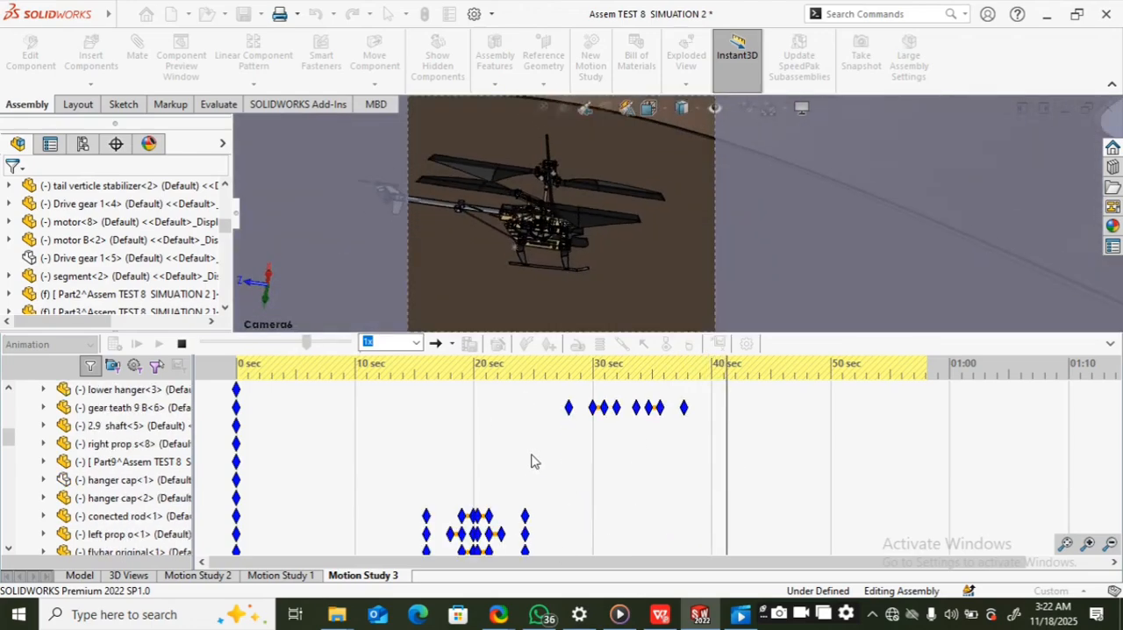
scroll(527, 459, "down", 1)
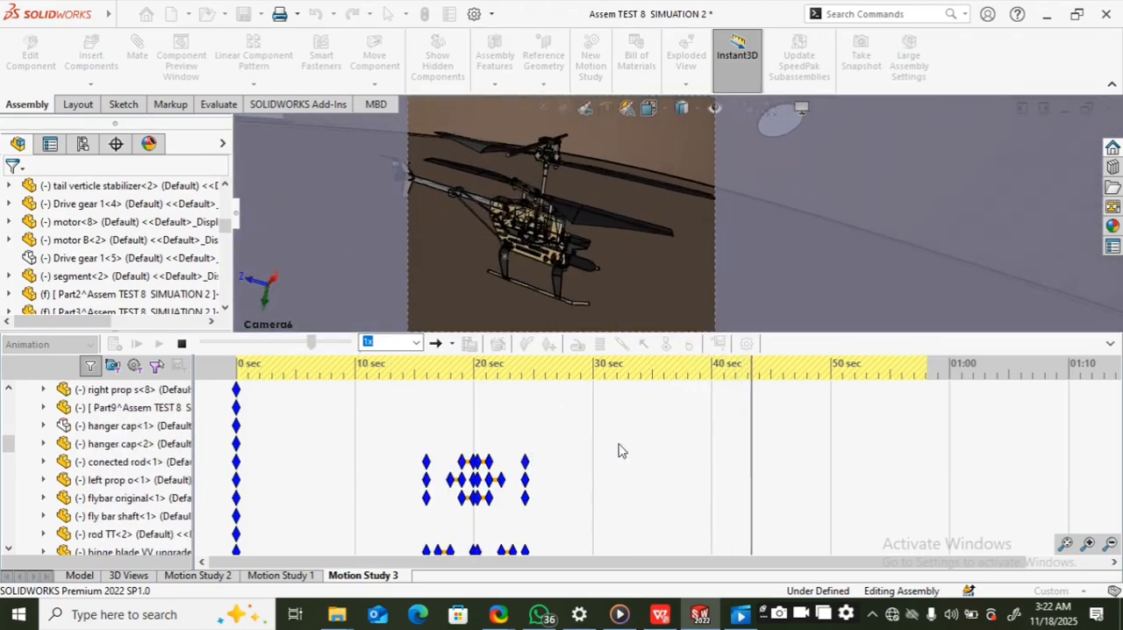
scroll(707, 466, "up", 2)
scroll(707, 466, "down", 1)
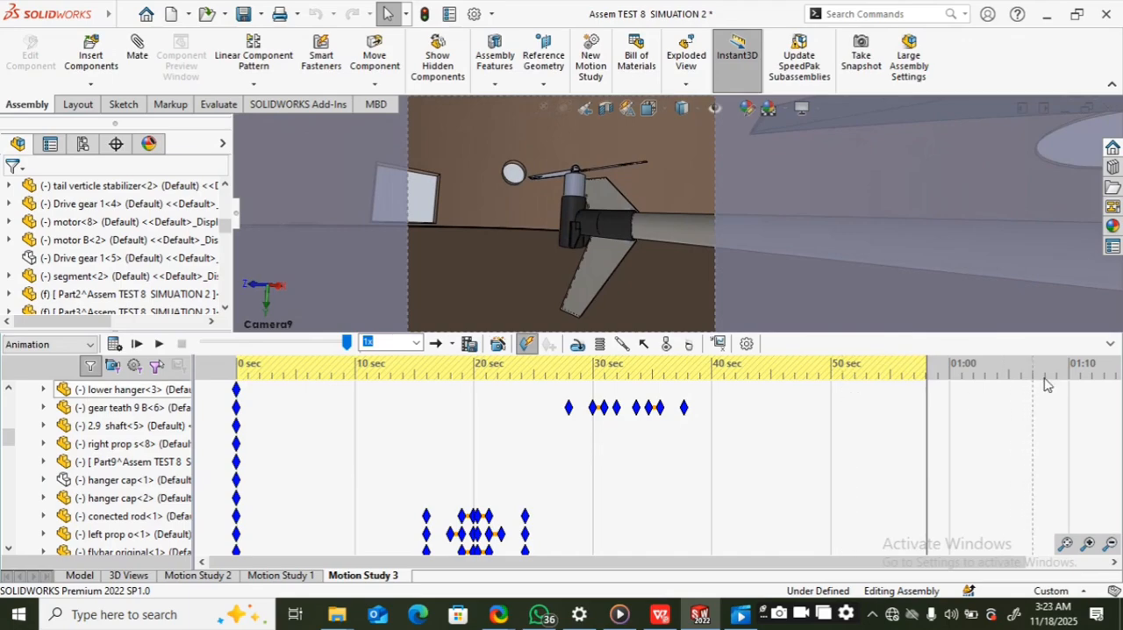
left_click(1110, 344)
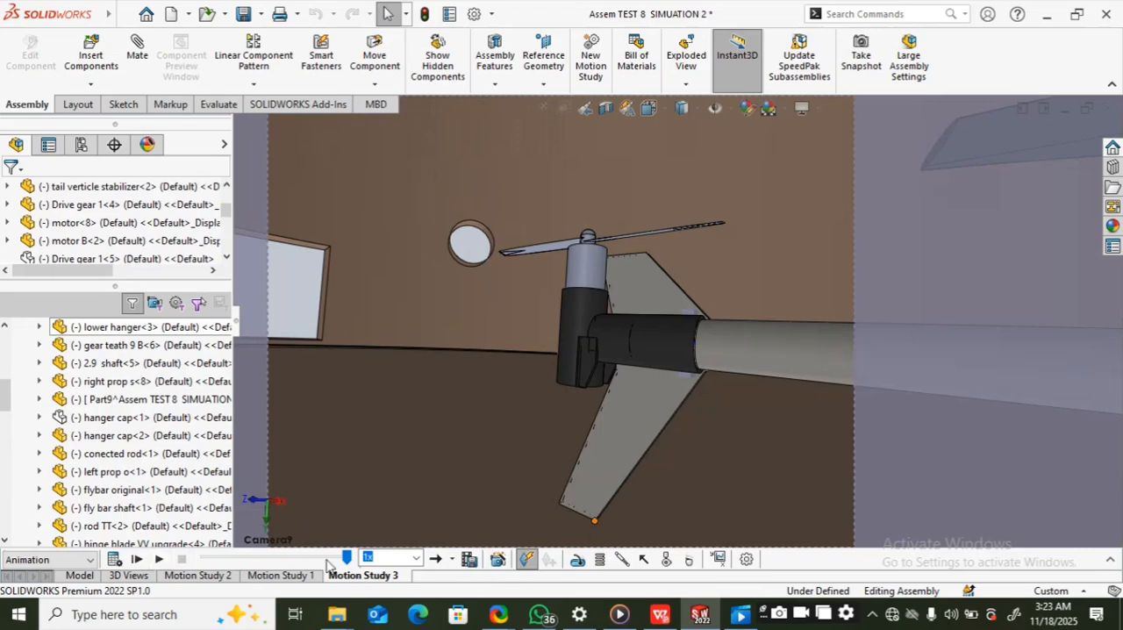
left_click_drag(67, 569, 76, 563)
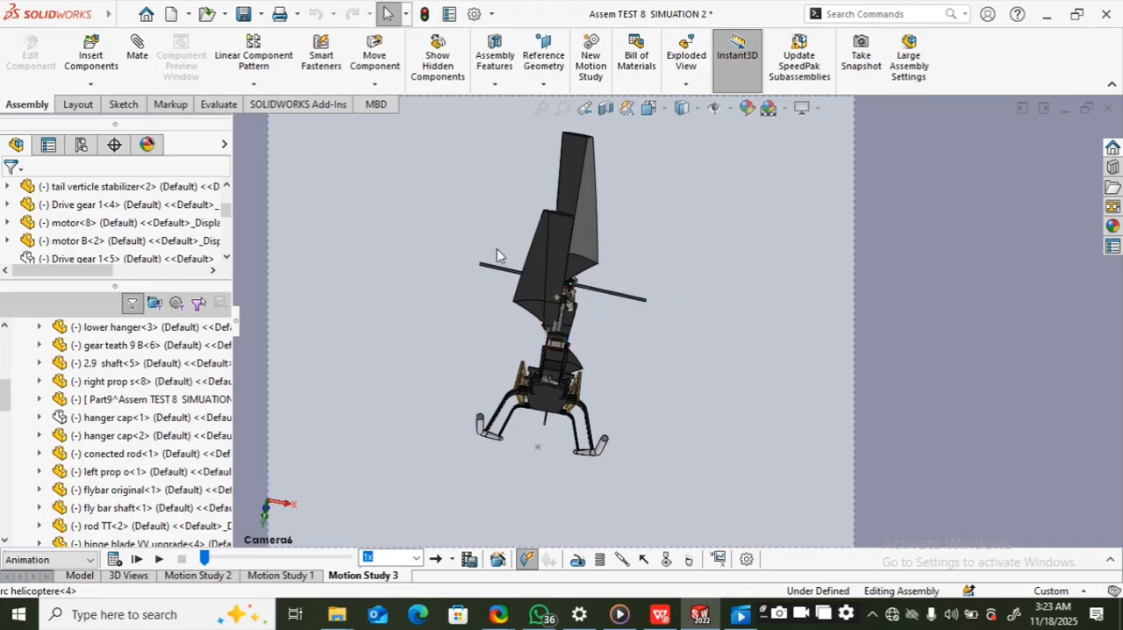
Step: Open the recent assembly TYR.SLDASM and orient its model so the pin, dome and holed plate are in view
left_click(145, 14)
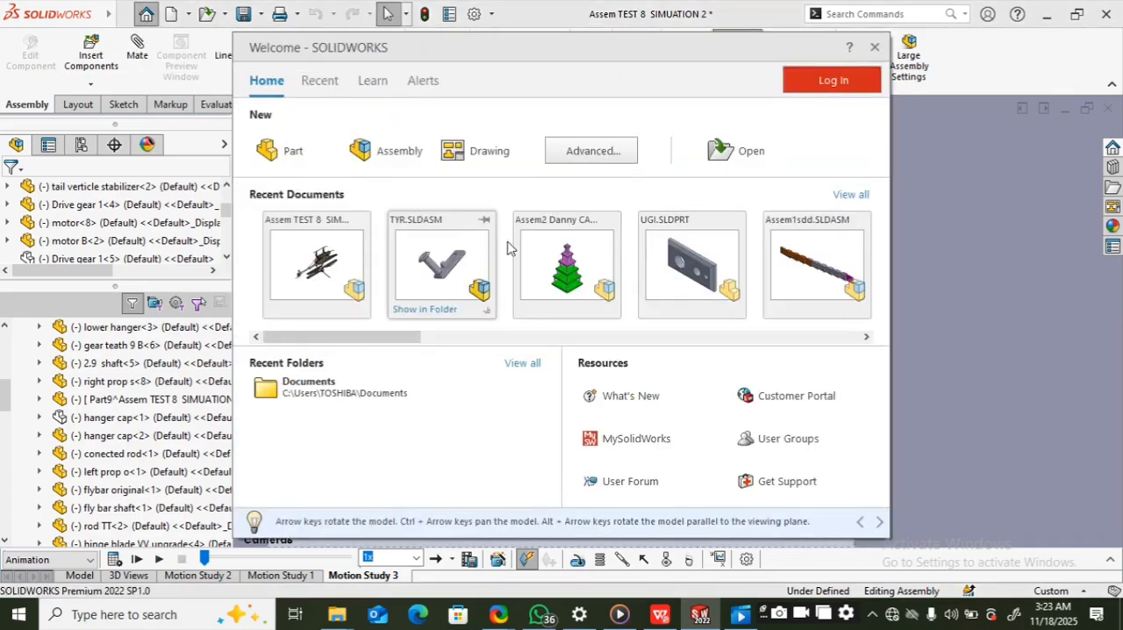
left_click(416, 263)
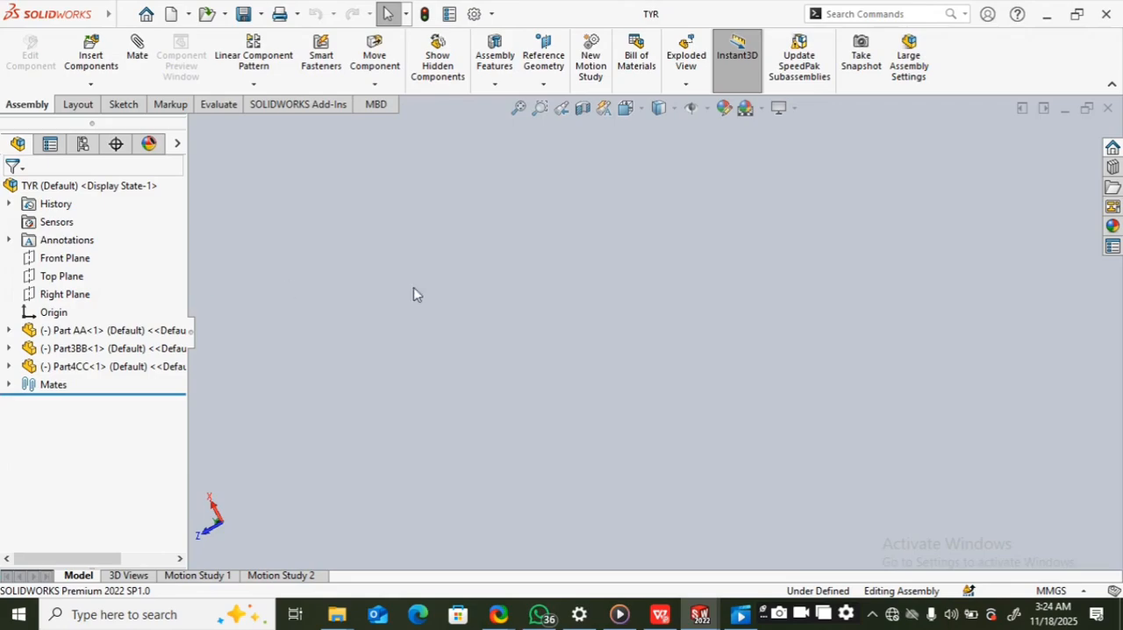
left_click(96, 333)
left_click(606, 357)
scroll(606, 357, "up", 1)
scroll(606, 356, "up", 8)
middle_click_drag(477, 263, 406, 377)
scroll(527, 351, "down", 3)
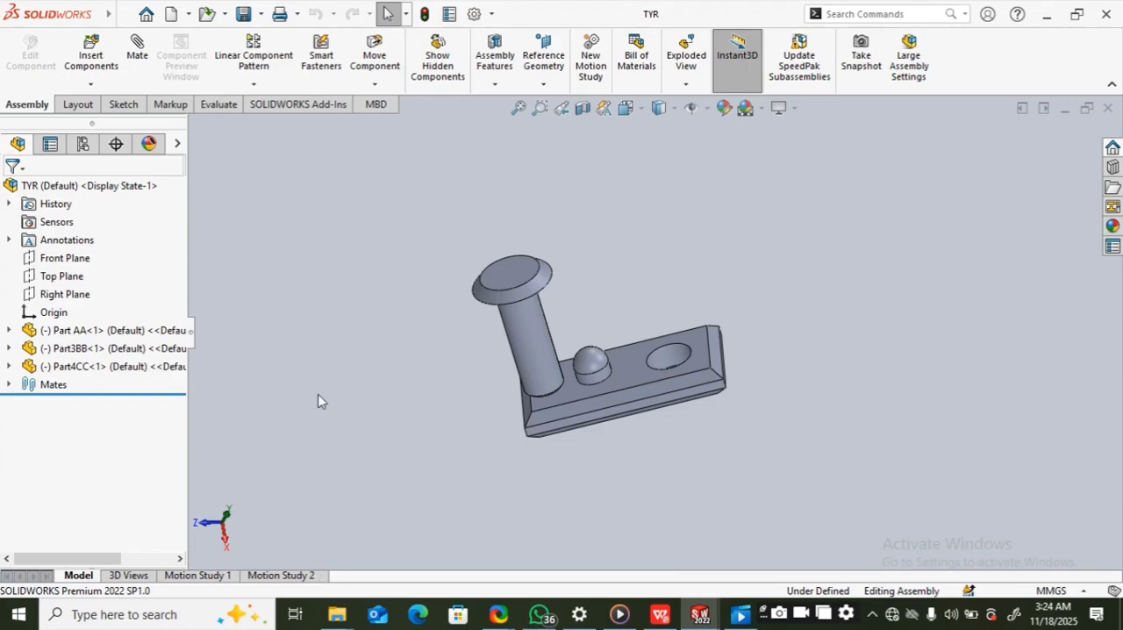
Step: Look through the full list of recent documents and close it without opening another file
left_click(147, 15)
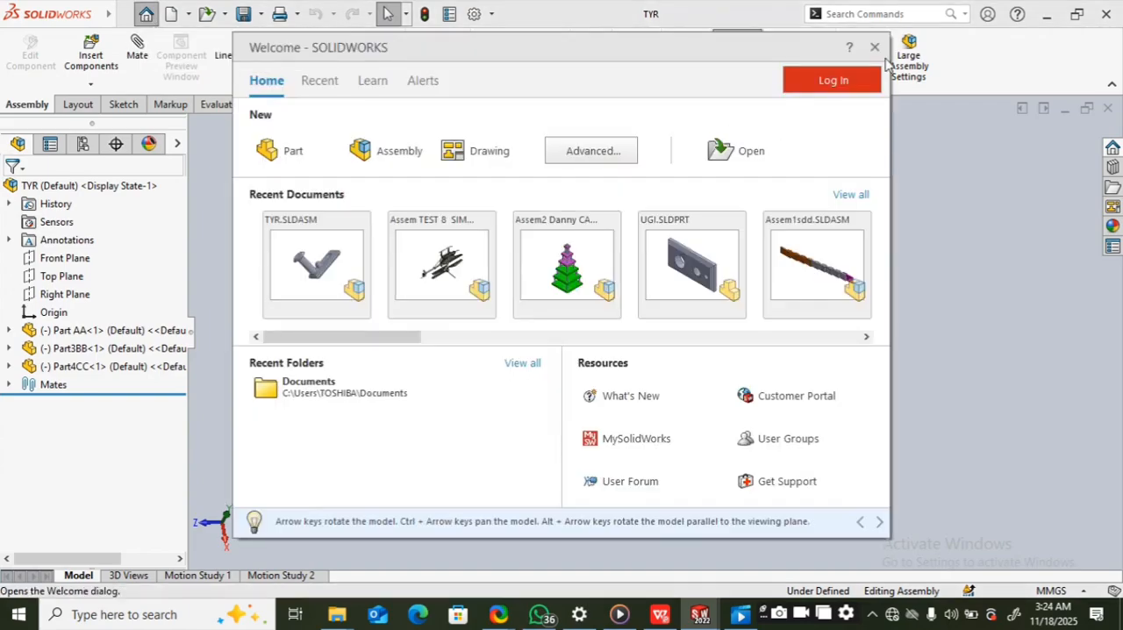
left_click(850, 195)
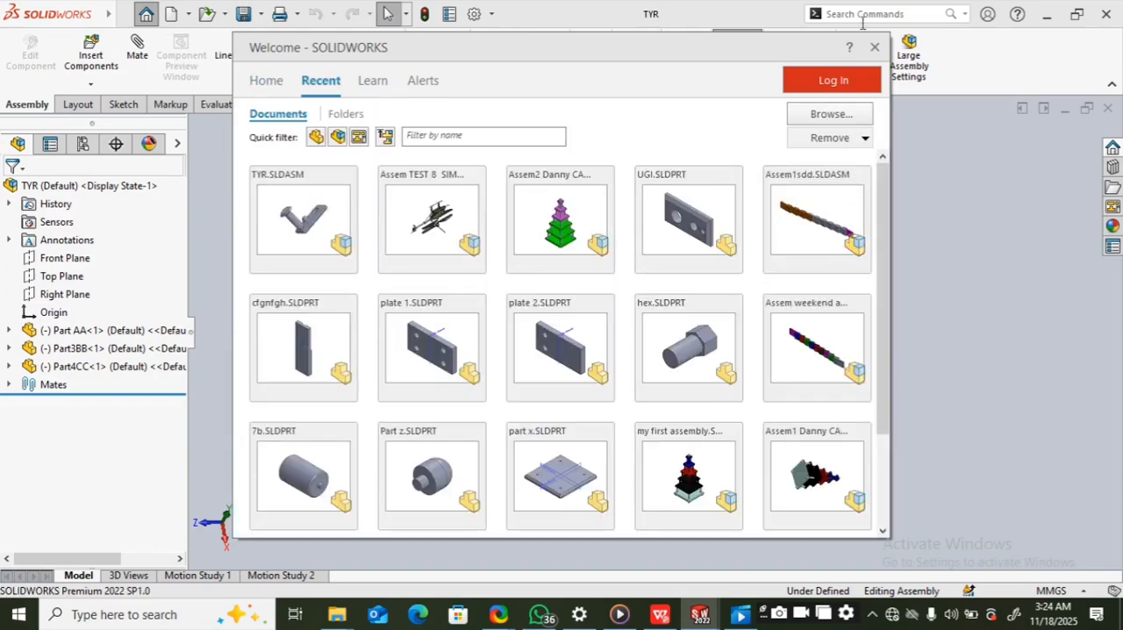
left_click(874, 47)
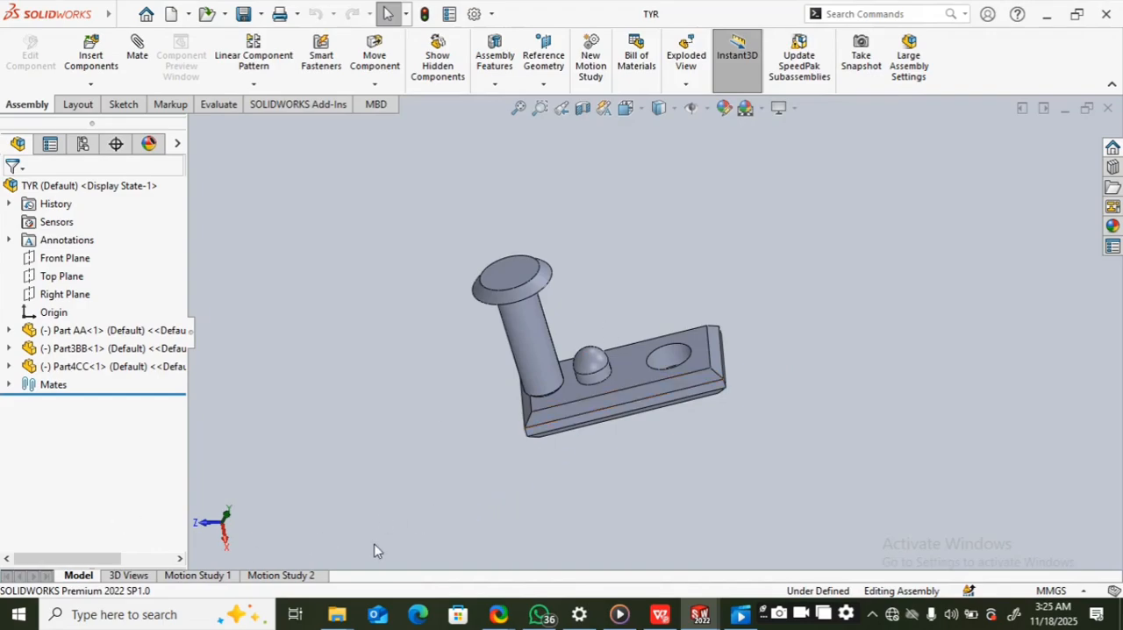
Step: Open Motion Study 2 of the TYR assembly and delete it
left_click(307, 575)
right_click(289, 575)
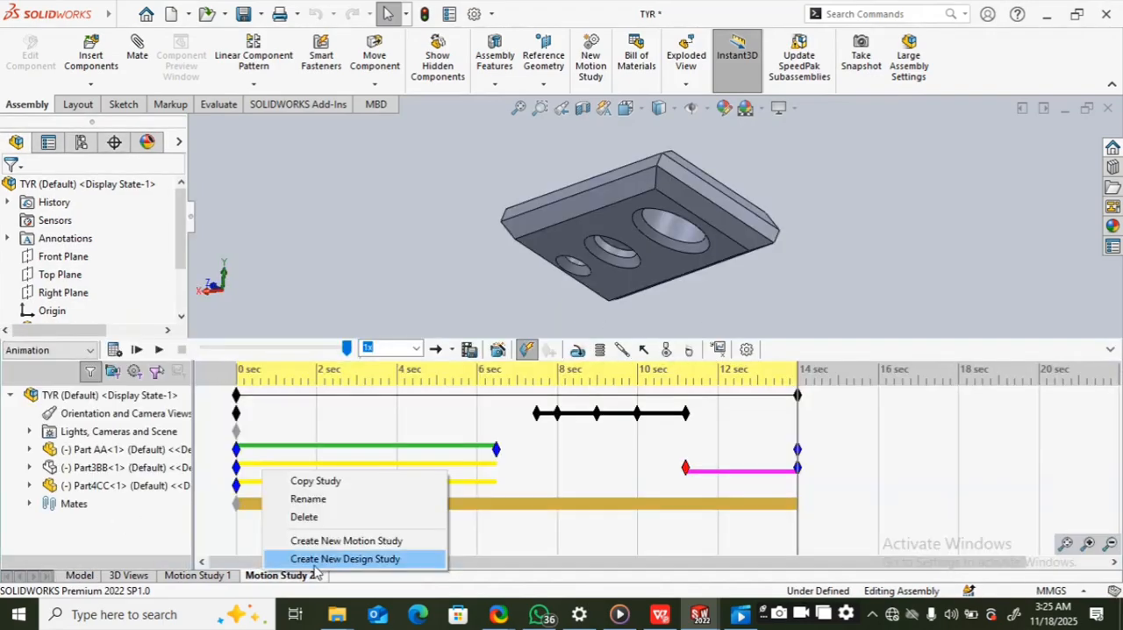
left_click(320, 517)
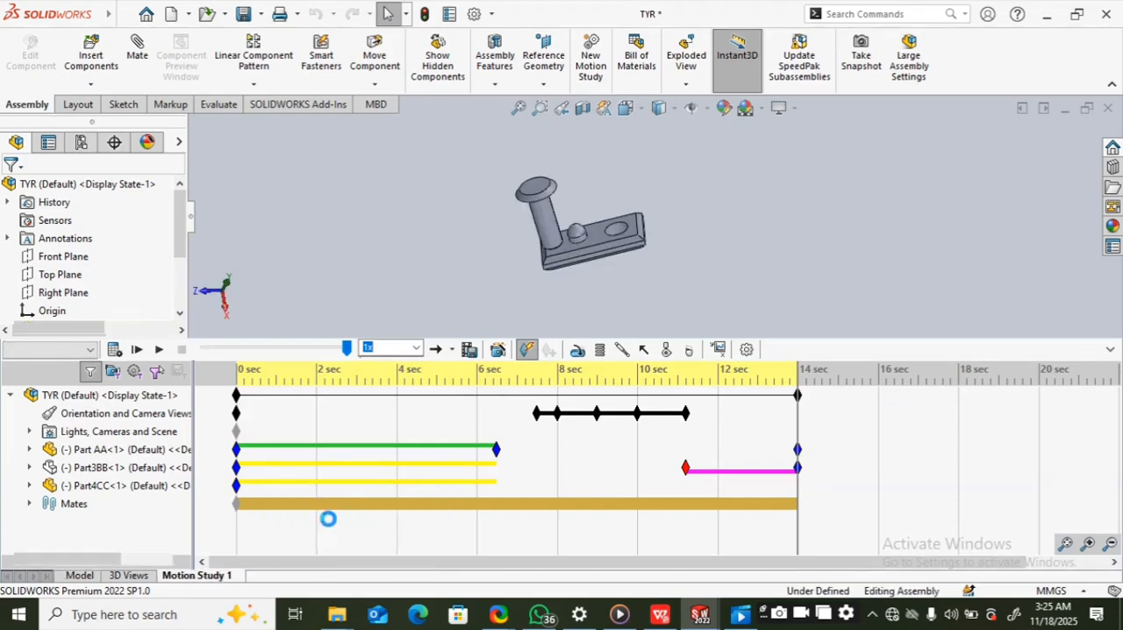
Step: Collapse Motion Study 1's timeline to inspect the assembly, and return to the model view
right_click(227, 575)
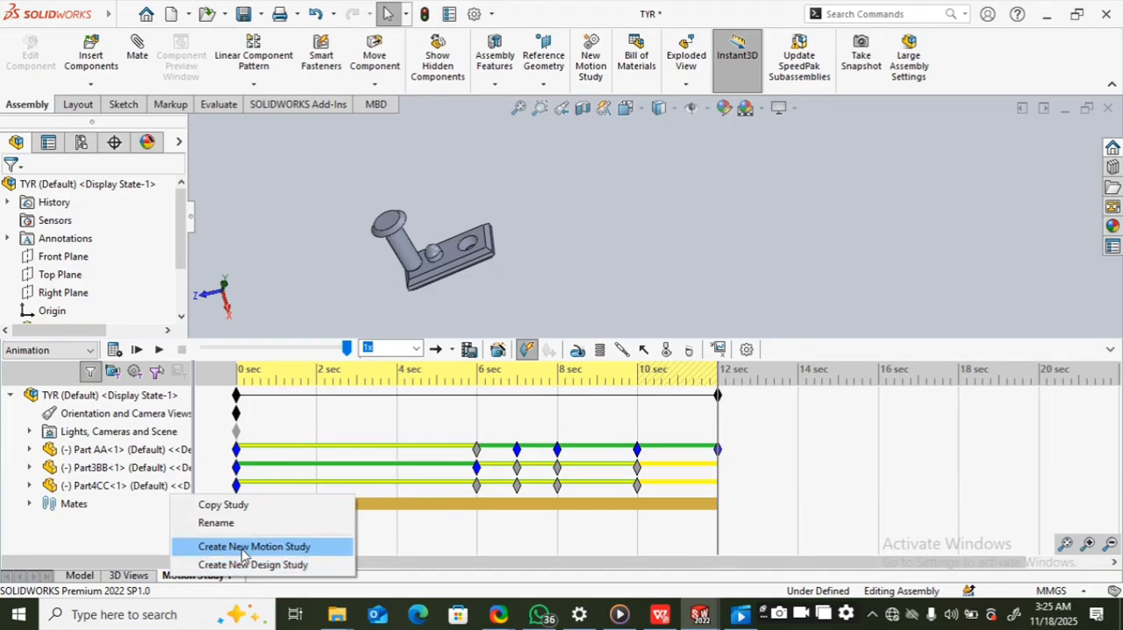
left_click(1110, 350)
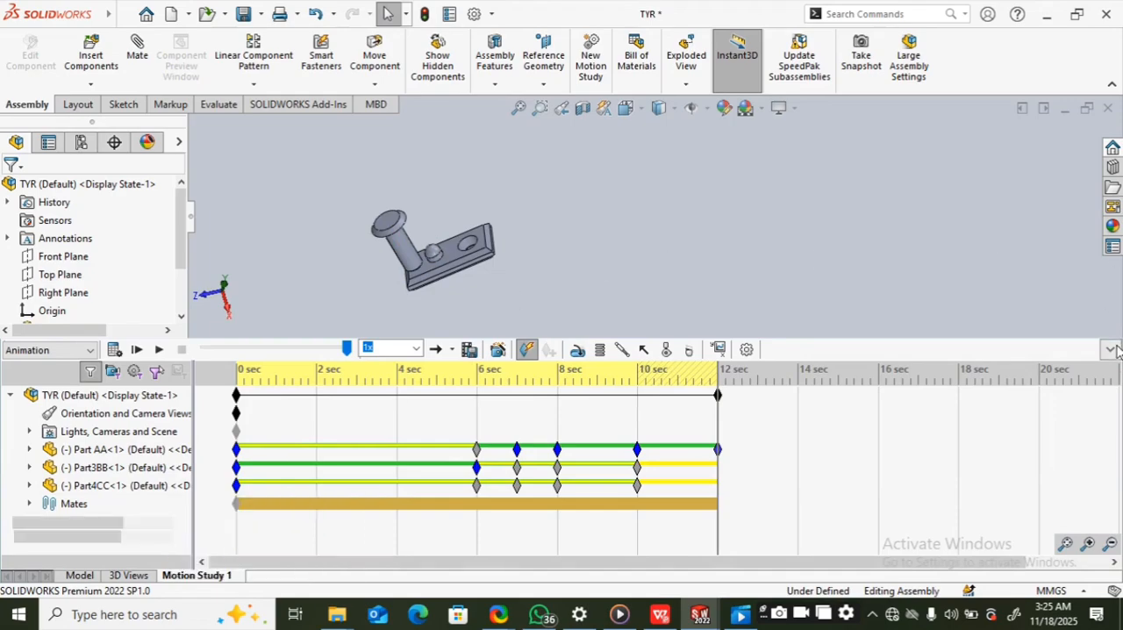
left_click(1109, 350)
scroll(747, 354, "up", 3)
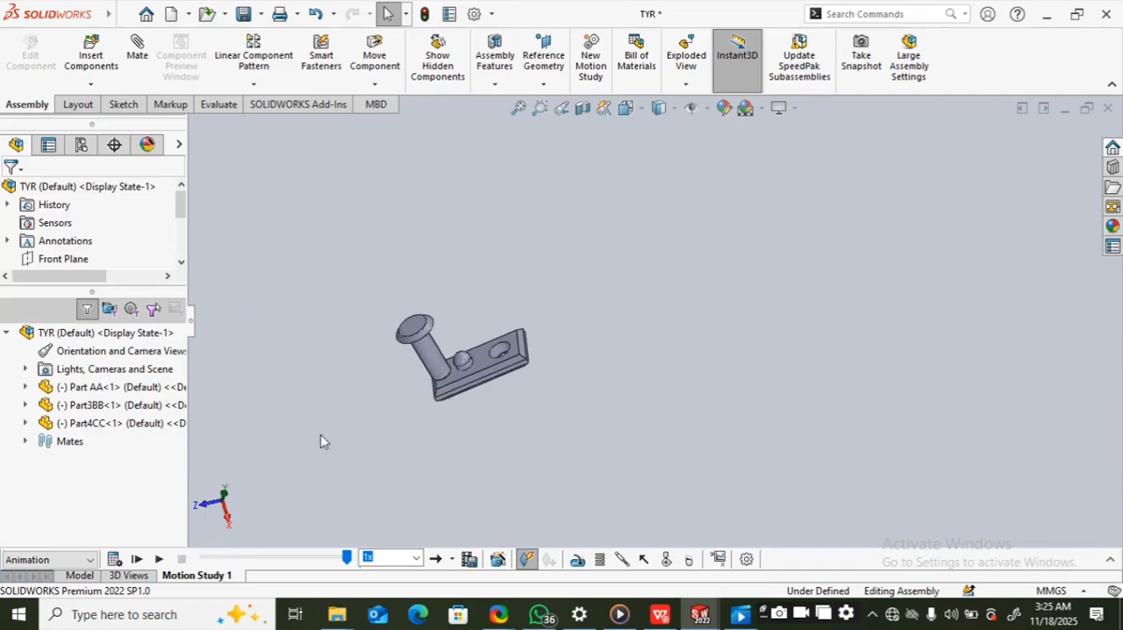
left_click(79, 575)
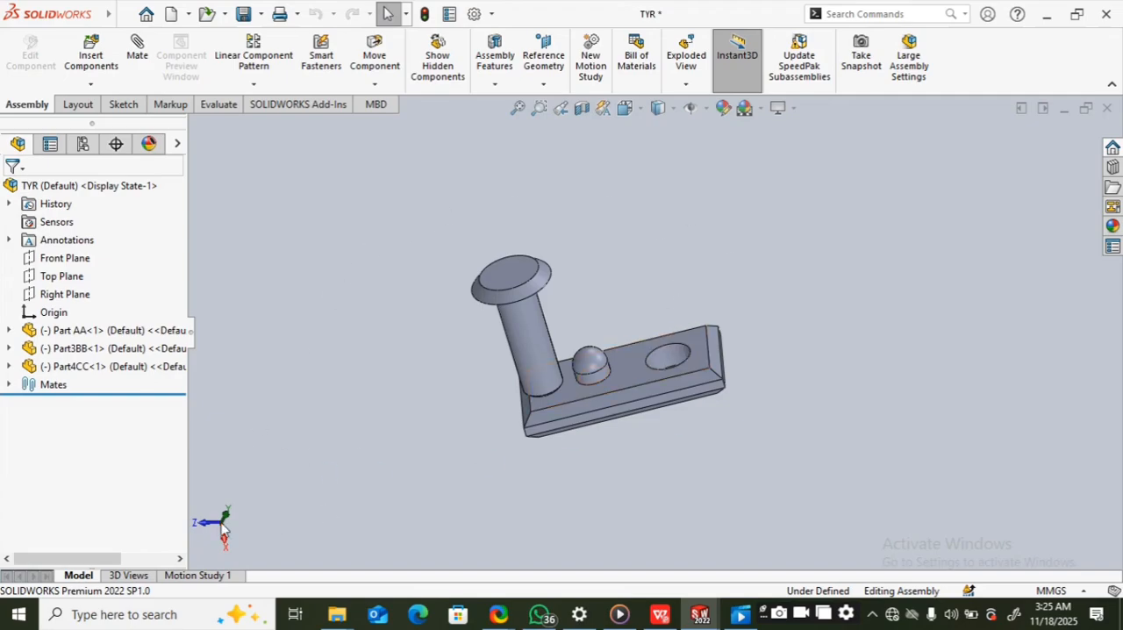
Step: Reopen Motion Study 1 with its timeline expanded and examine the time scale beyond 40 sec
left_click(192, 575)
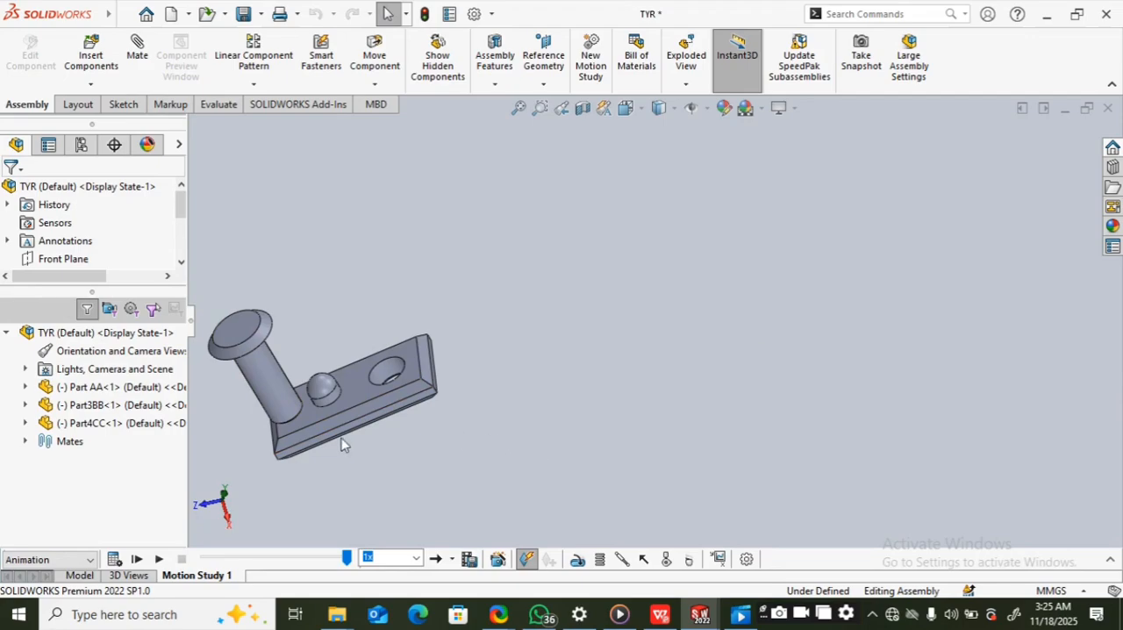
left_click(1110, 559)
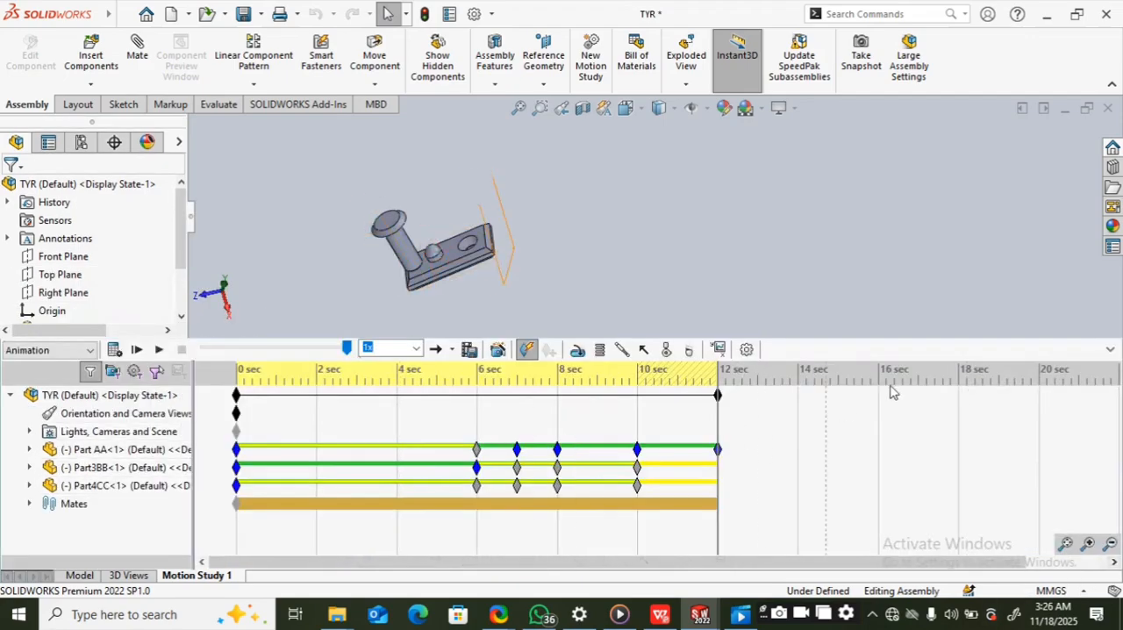
scroll(742, 419, "right", 5)
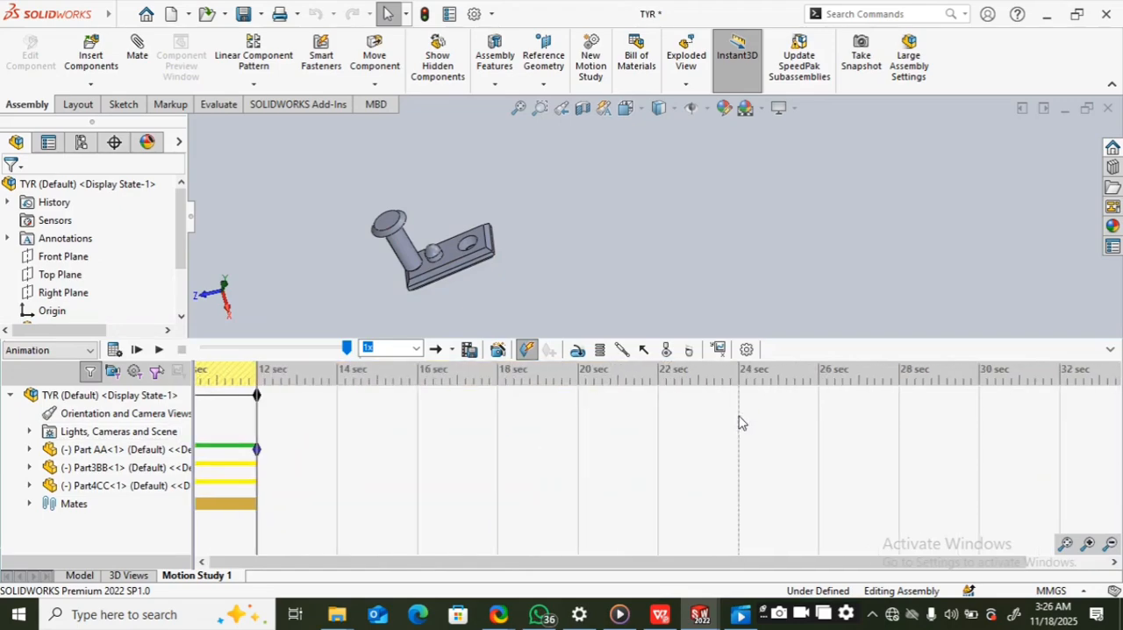
scroll(739, 423, "right", 4)
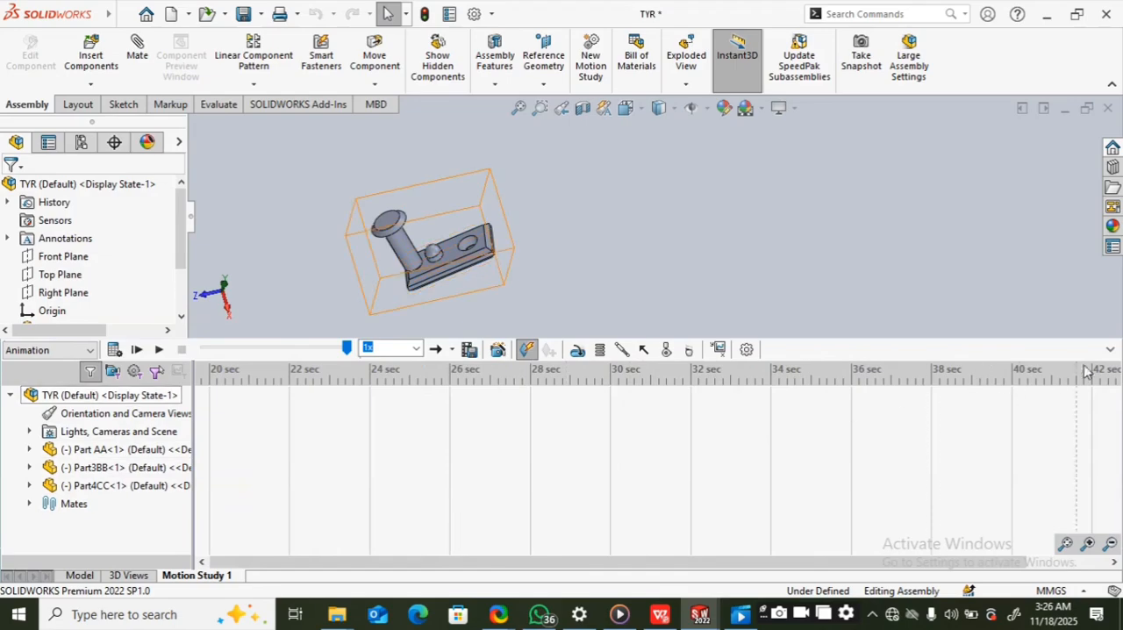
Step: Toggle Motion Study 1's timeline between collapsed and expanded, leave it collapsed, and return to the model view
left_click(1111, 351)
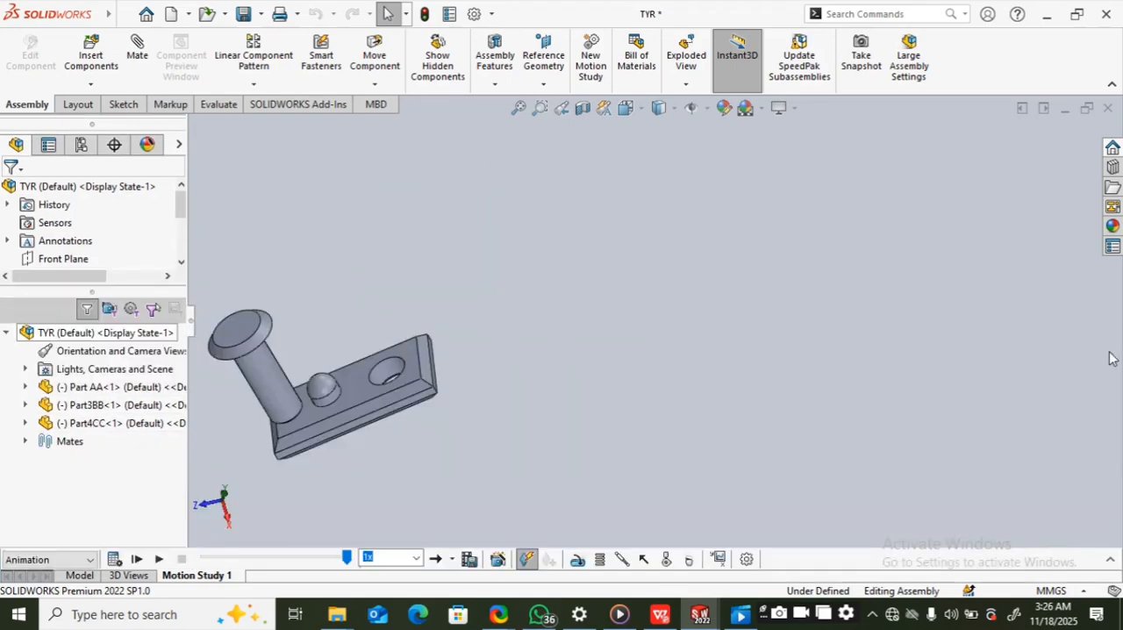
left_click(1111, 564)
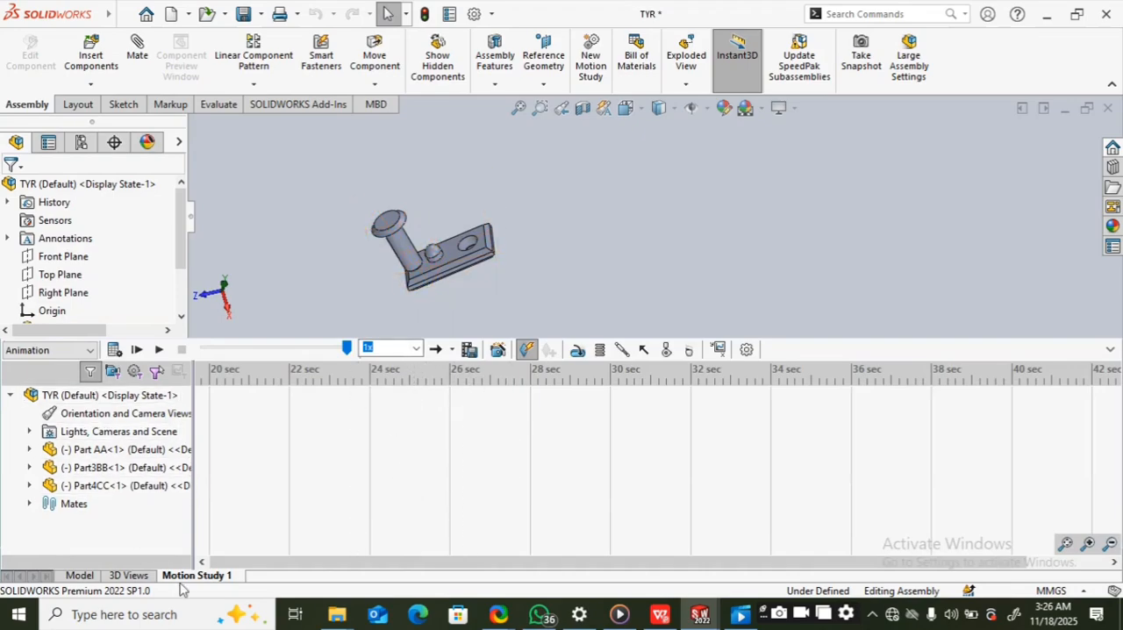
left_click(1111, 349)
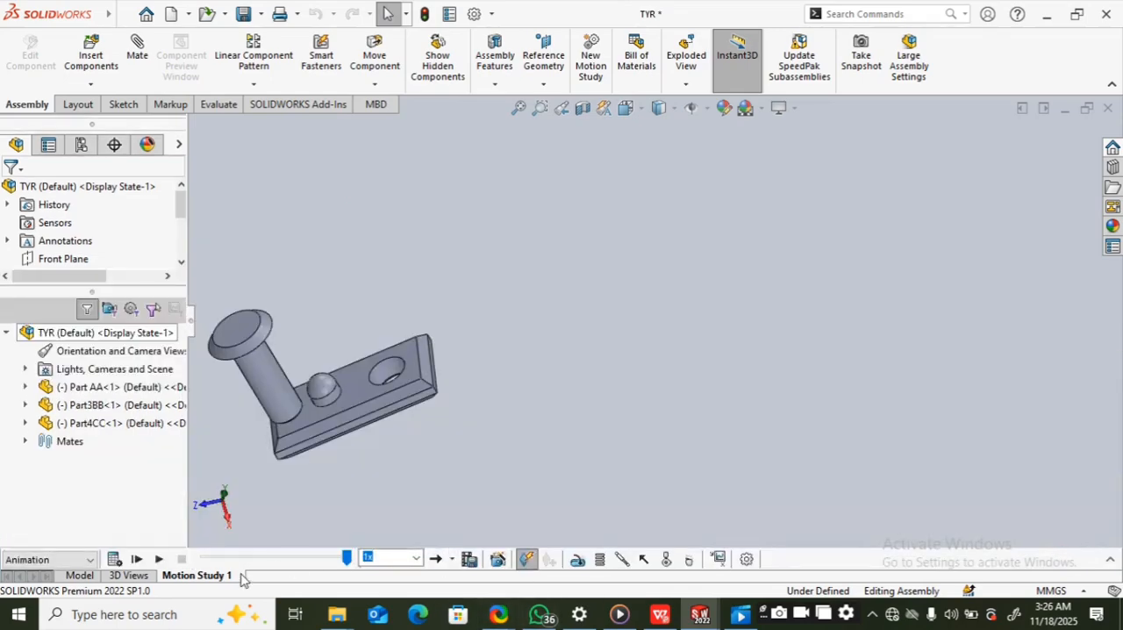
left_click(63, 562)
left_click(545, 477)
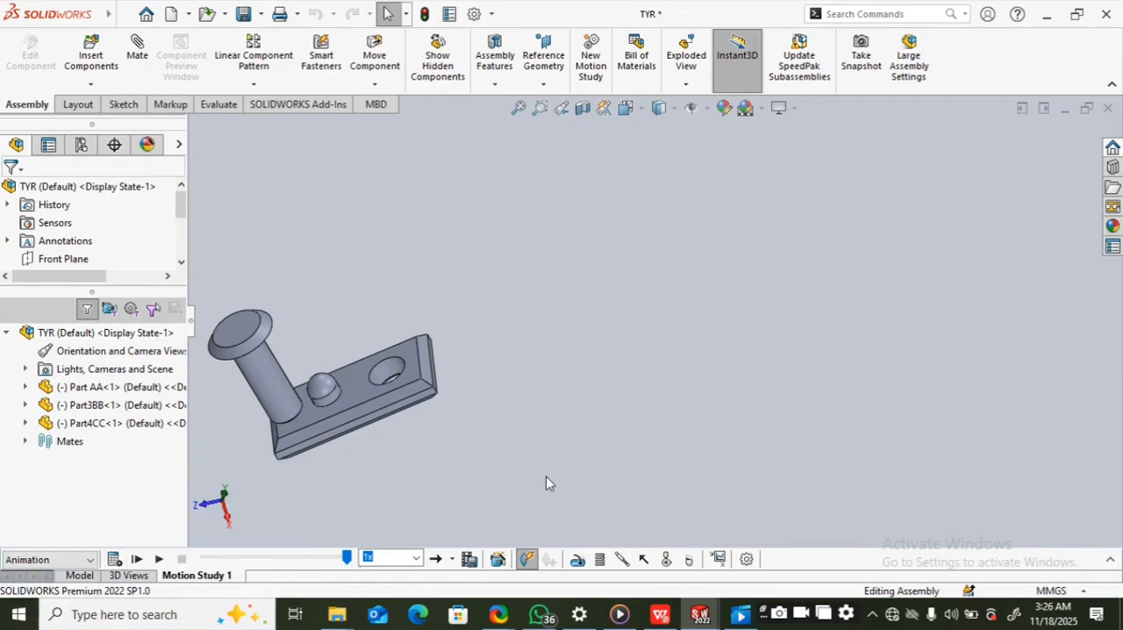
left_click(79, 575)
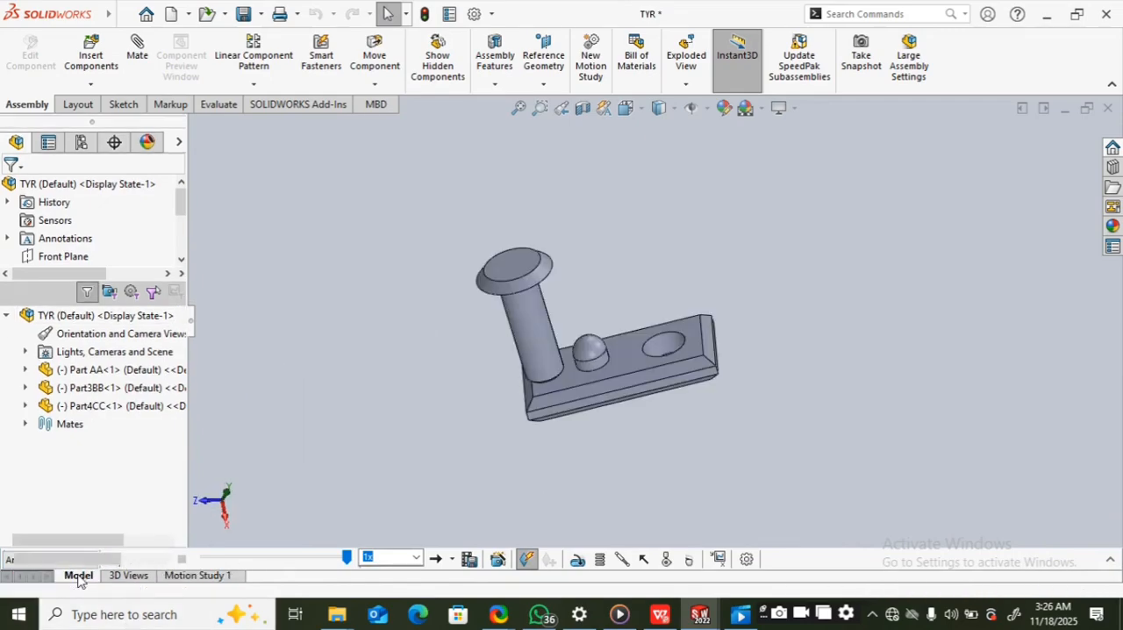
Step: Create a new motion study for the TYR assembly and expand its timeline
right_click(198, 576)
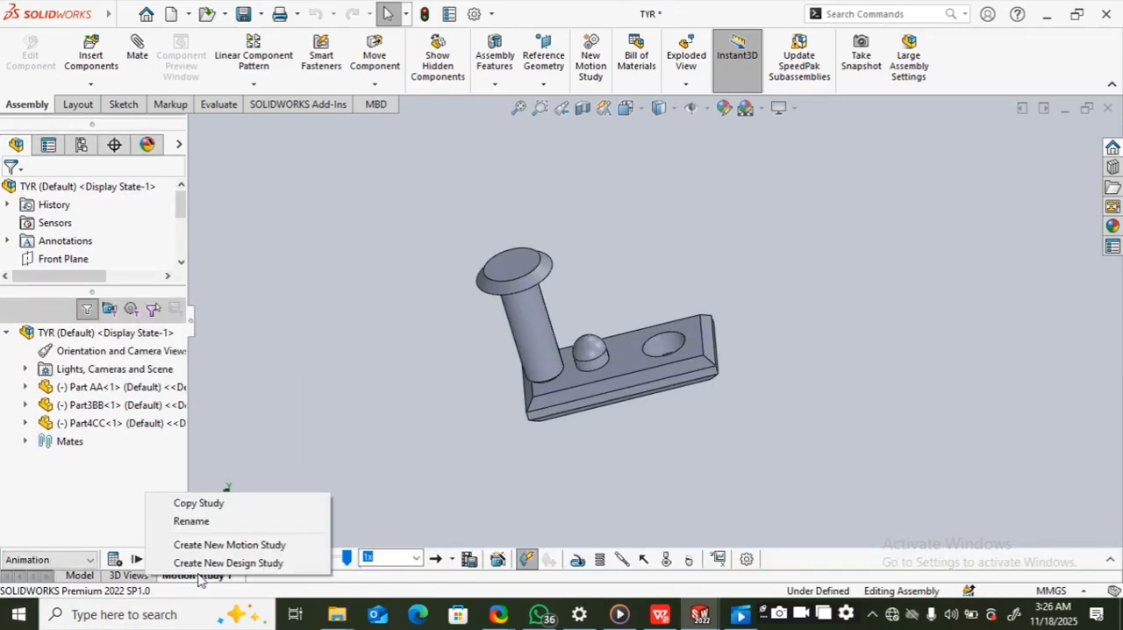
left_click(314, 457)
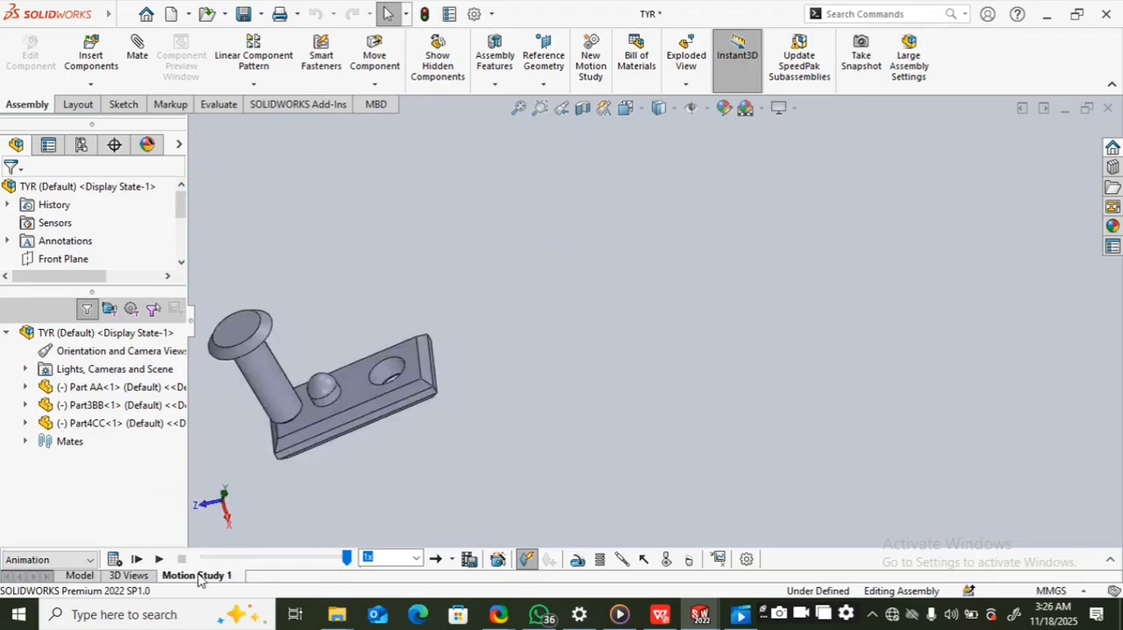
right_click(200, 578)
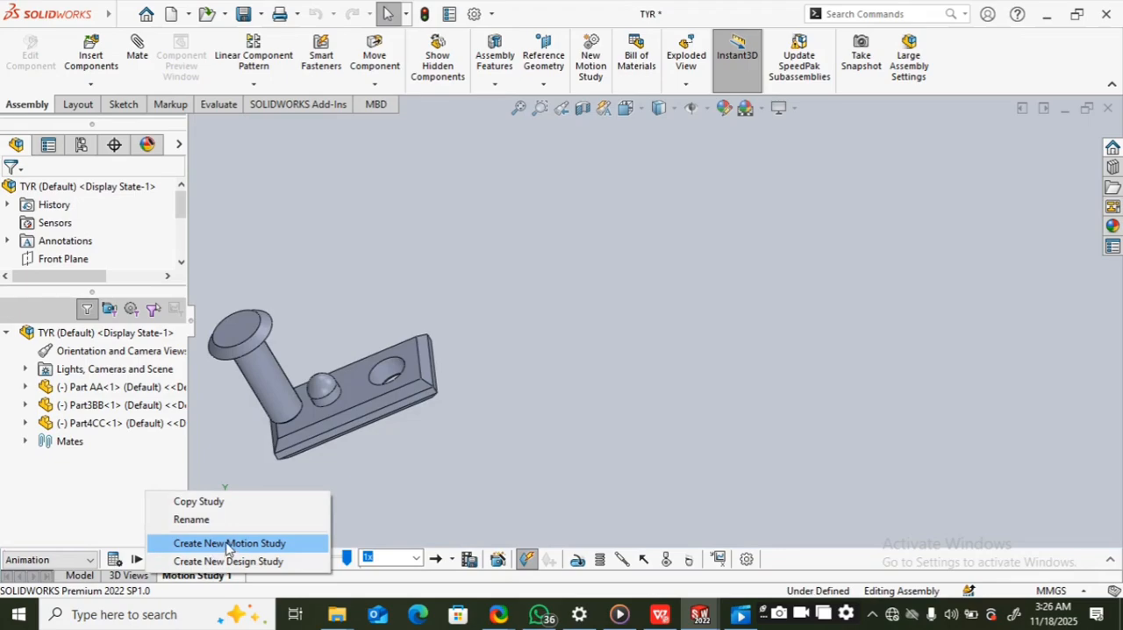
left_click(229, 544)
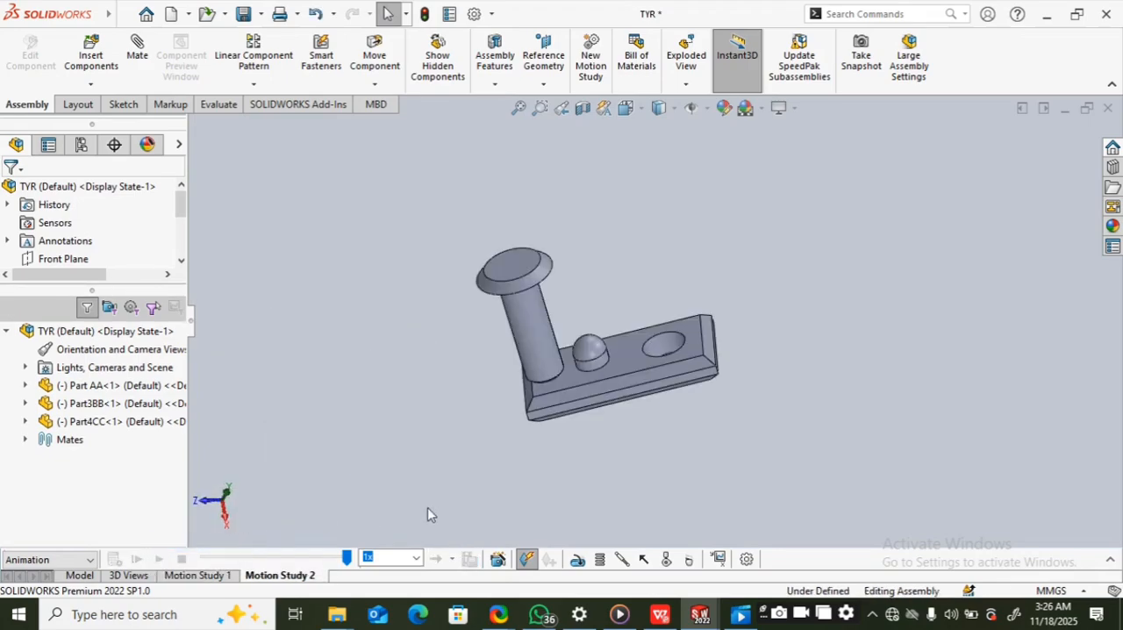
scroll(632, 394, "up", 2)
scroll(742, 396, "down", 4)
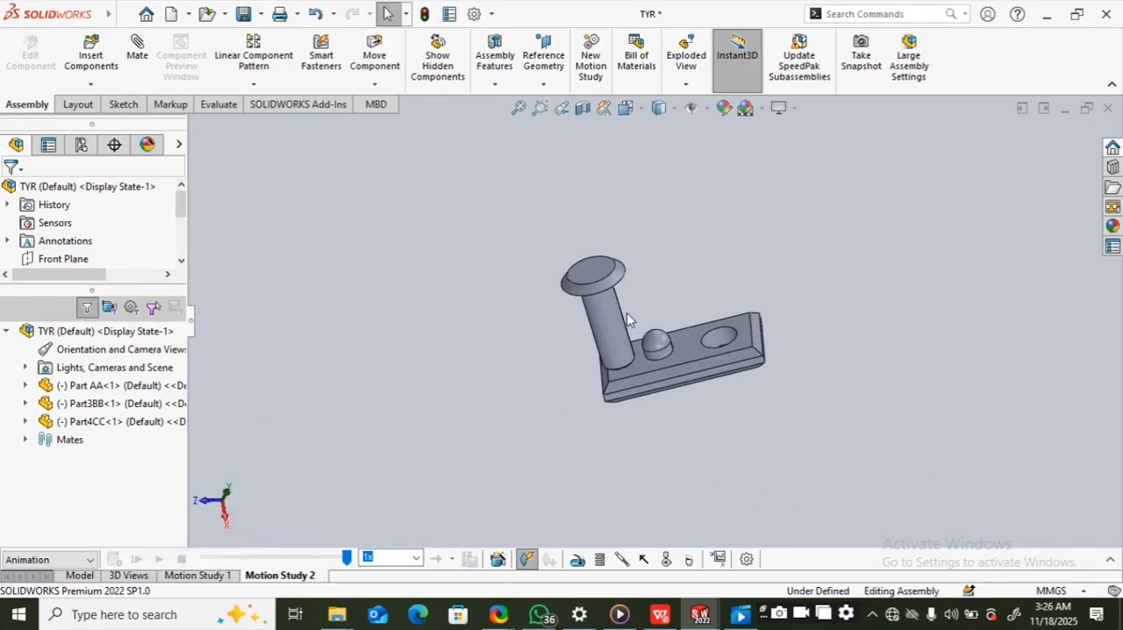
left_click(1110, 560)
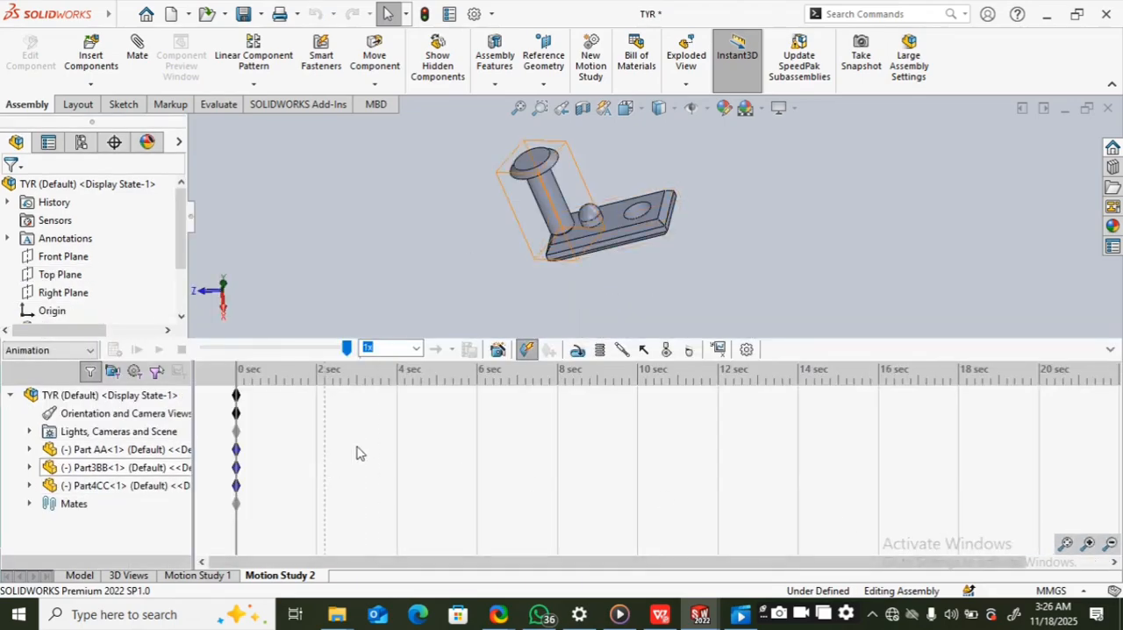
Step: Review the study types available for the new motion study and keep Animation
left_click_drag(730, 559, 623, 551)
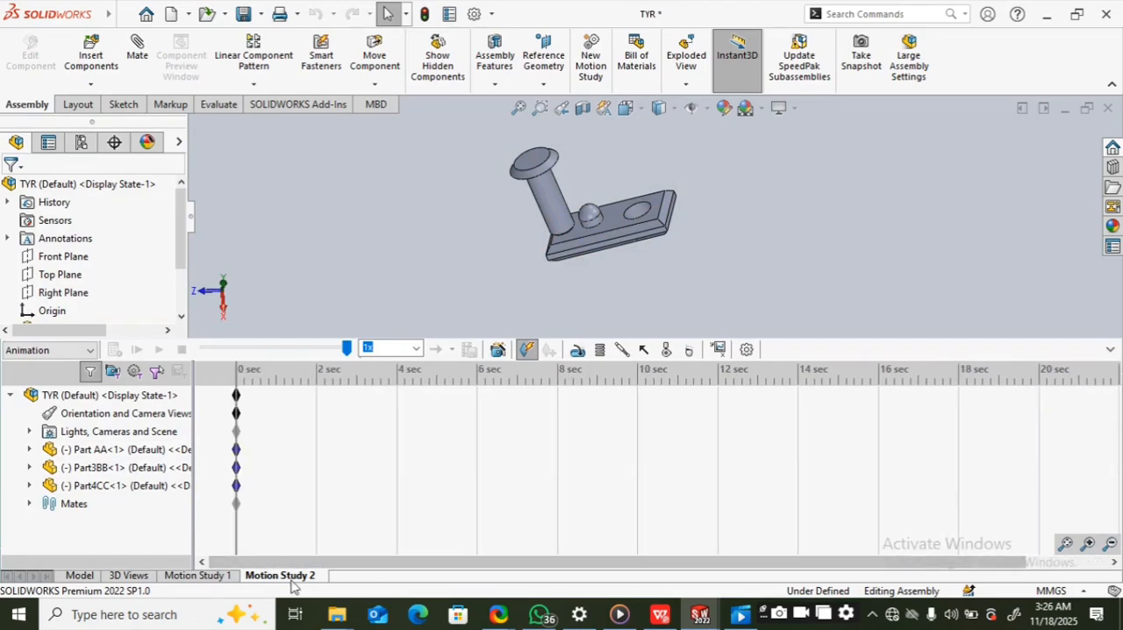
left_click(89, 351)
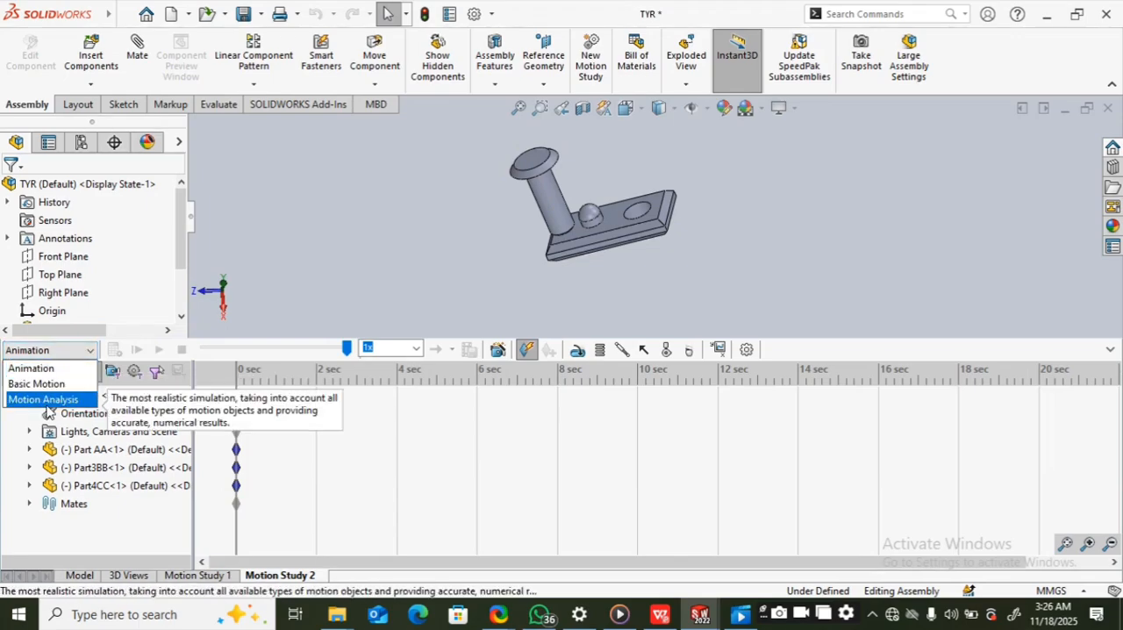
left_click(88, 354)
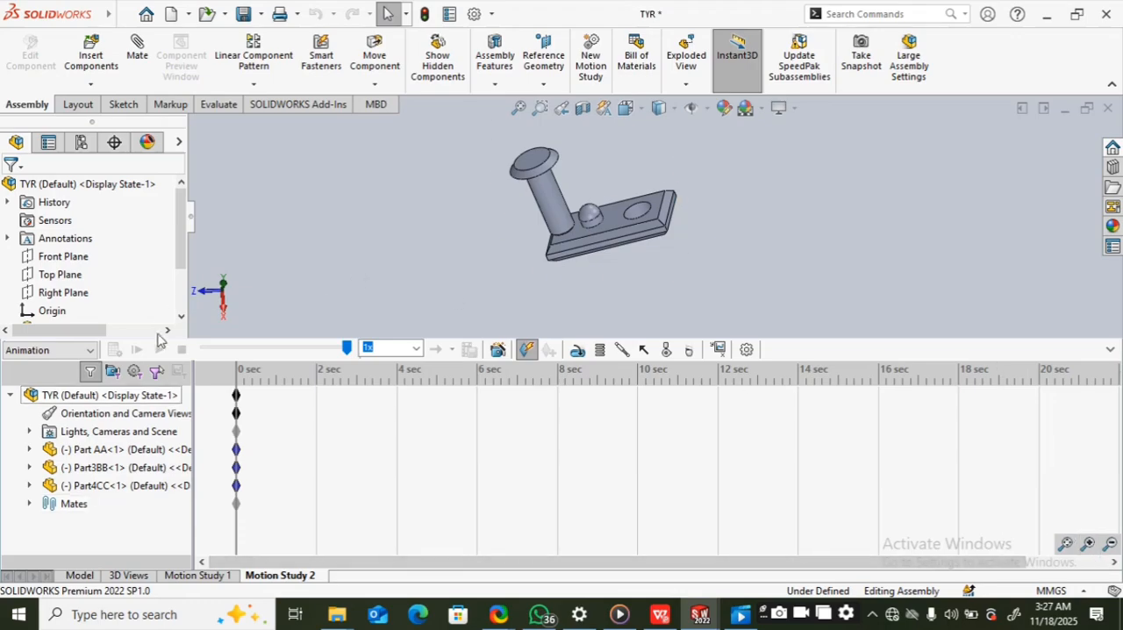
Step: Zoom the new study's timeline out until its scale reaches beyond eight hours
left_click(1111, 545)
left_click(1111, 545)
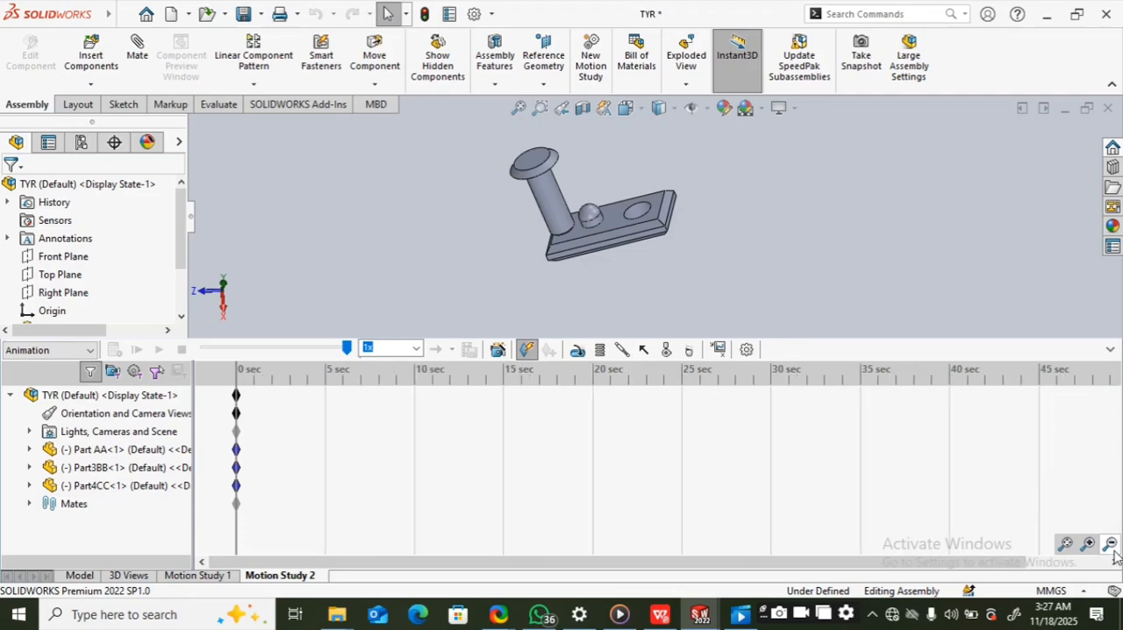
left_click(1111, 545)
left_click(1111, 546)
left_click(1110, 546)
left_click(1110, 546)
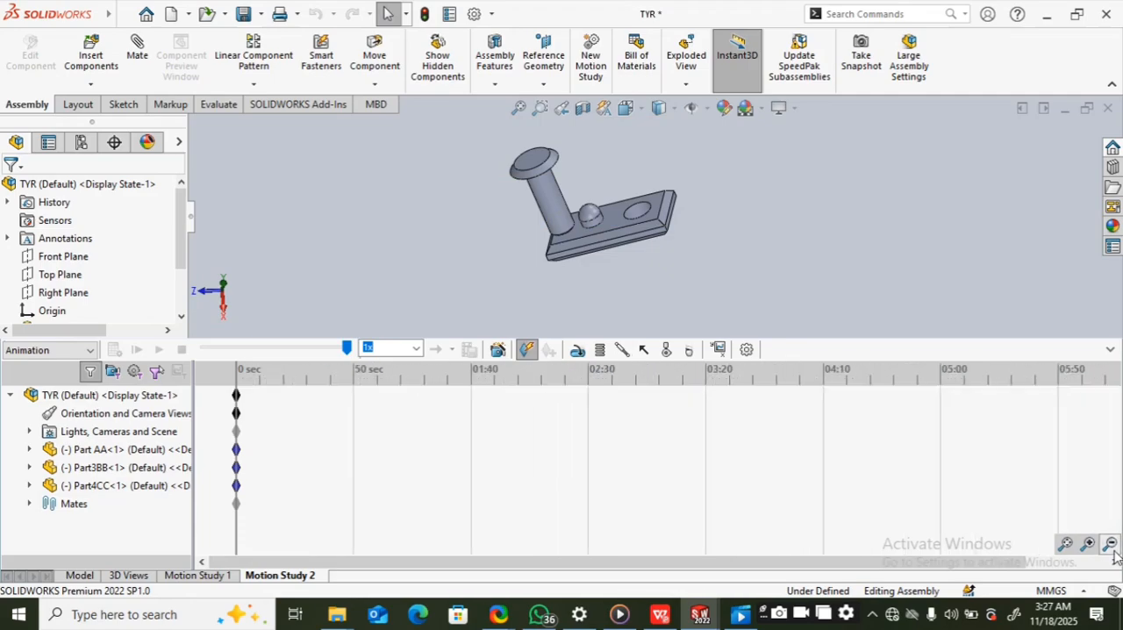
left_click(1110, 546)
left_click(1111, 545)
left_click(1111, 546)
left_click(1110, 545)
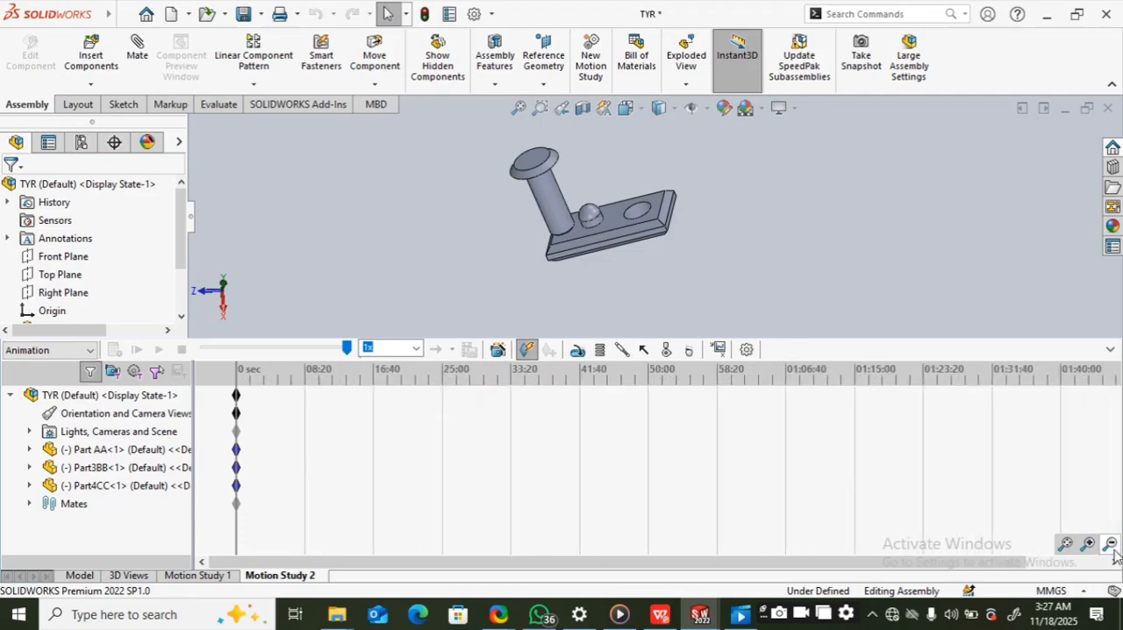
left_click(1110, 546)
left_click(1110, 546)
left_click(1110, 546)
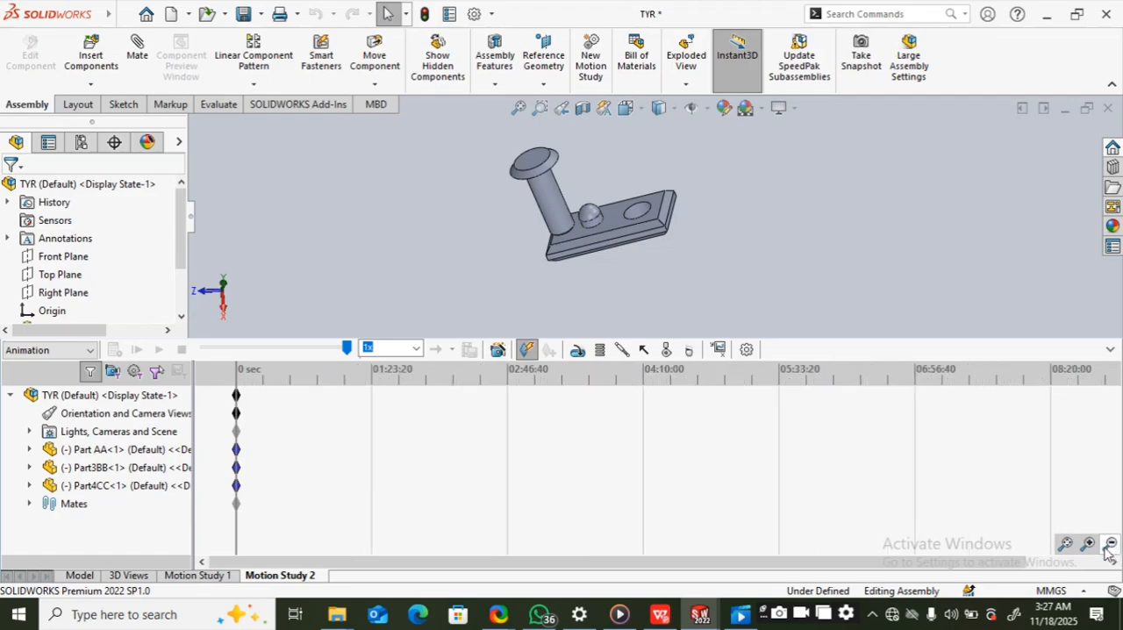
Step: Zoom the timeline in to 01:40 divisions, and zoom it back out to 16:40 divisions to compare the time scales
left_click(1088, 544)
left_click(1087, 544)
left_click(1088, 544)
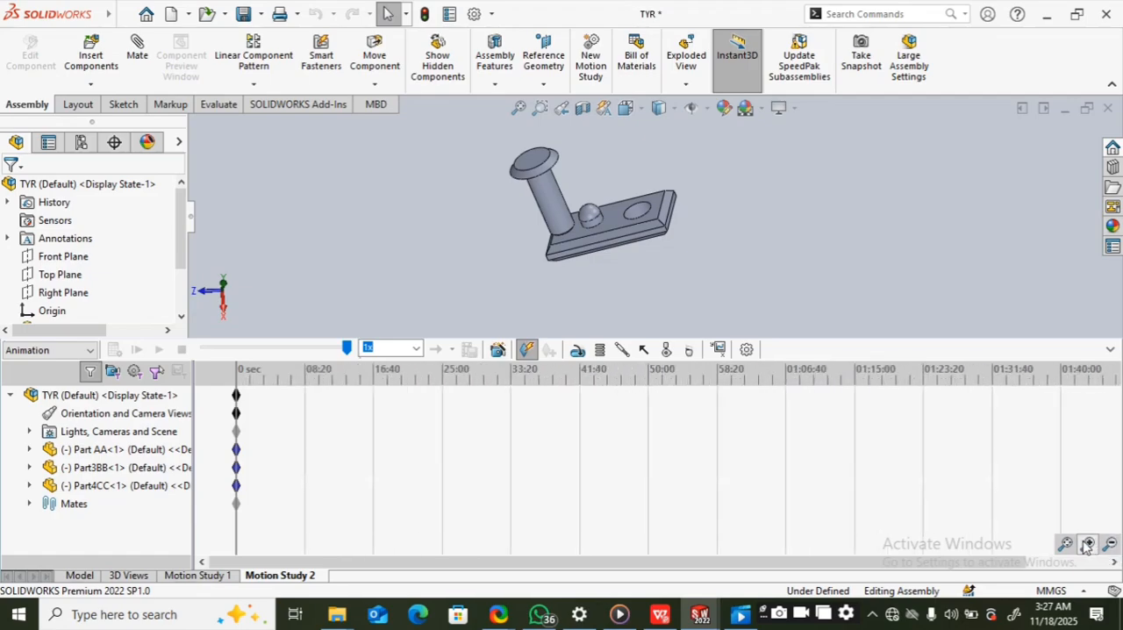
left_click(1088, 544)
left_click(1088, 544)
left_click(1088, 544)
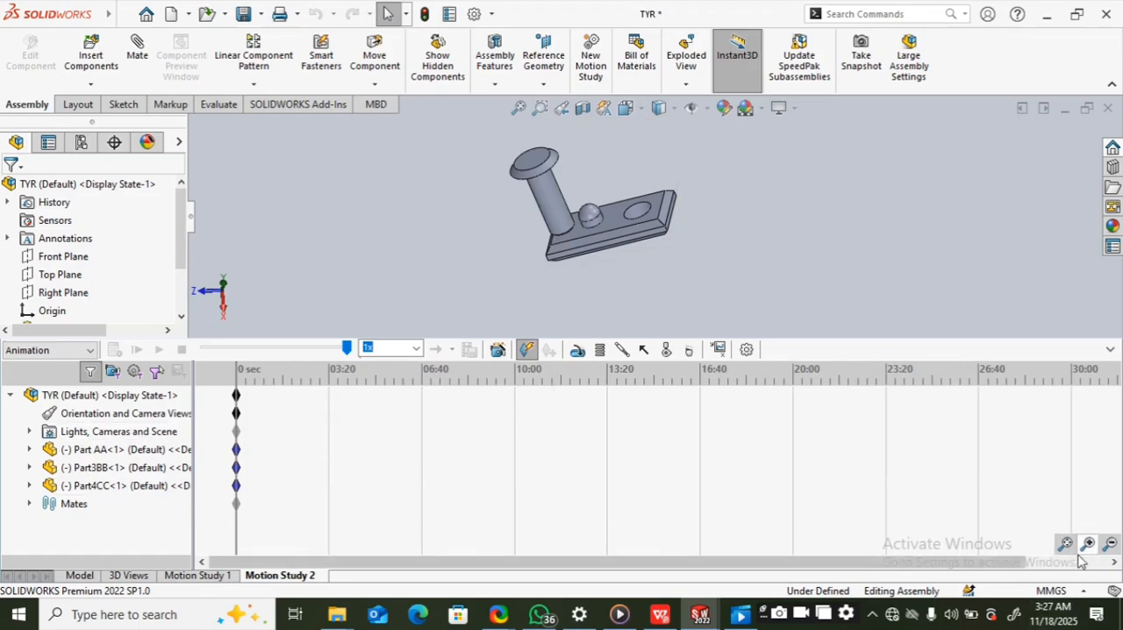
left_click(1088, 544)
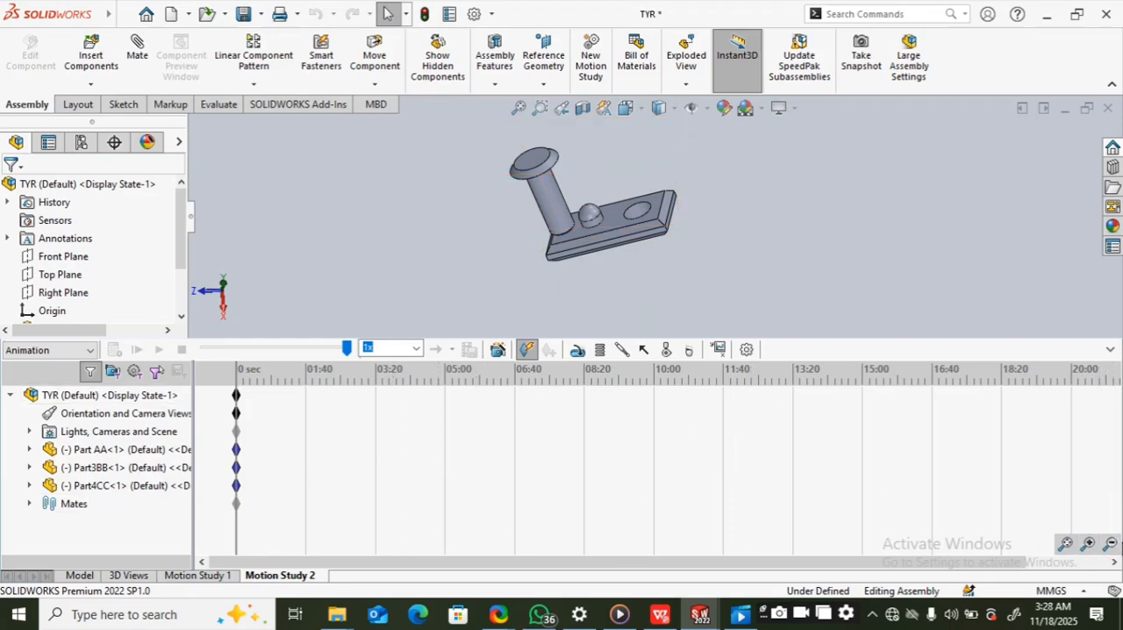
left_click(1111, 545)
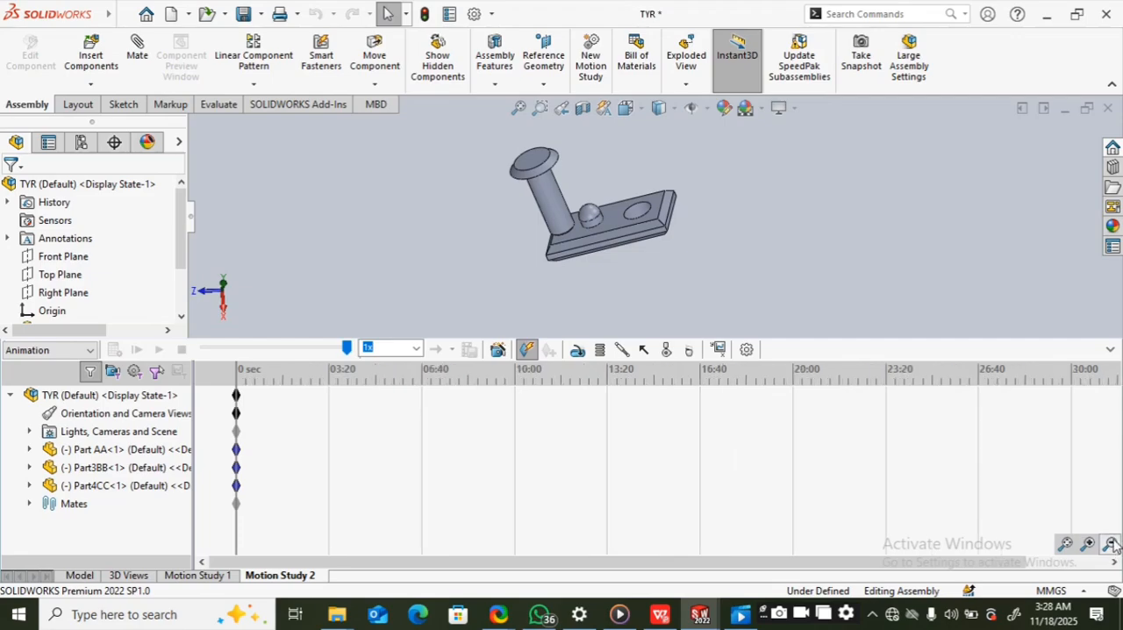
left_click(1110, 545)
left_click(1111, 545)
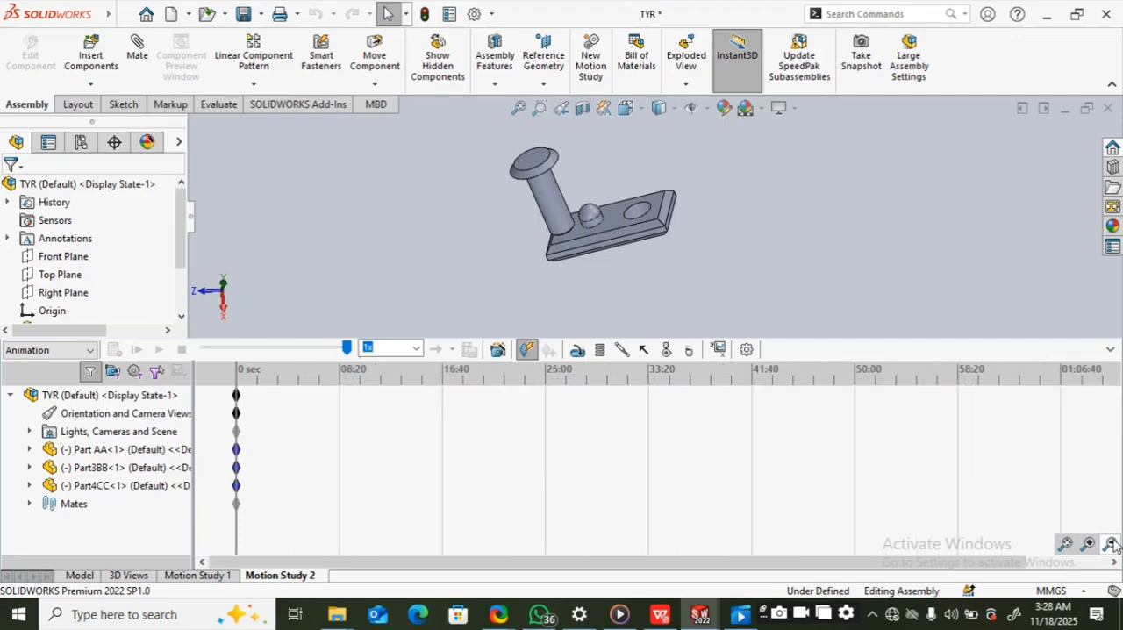
left_click(1111, 544)
left_click(1110, 545)
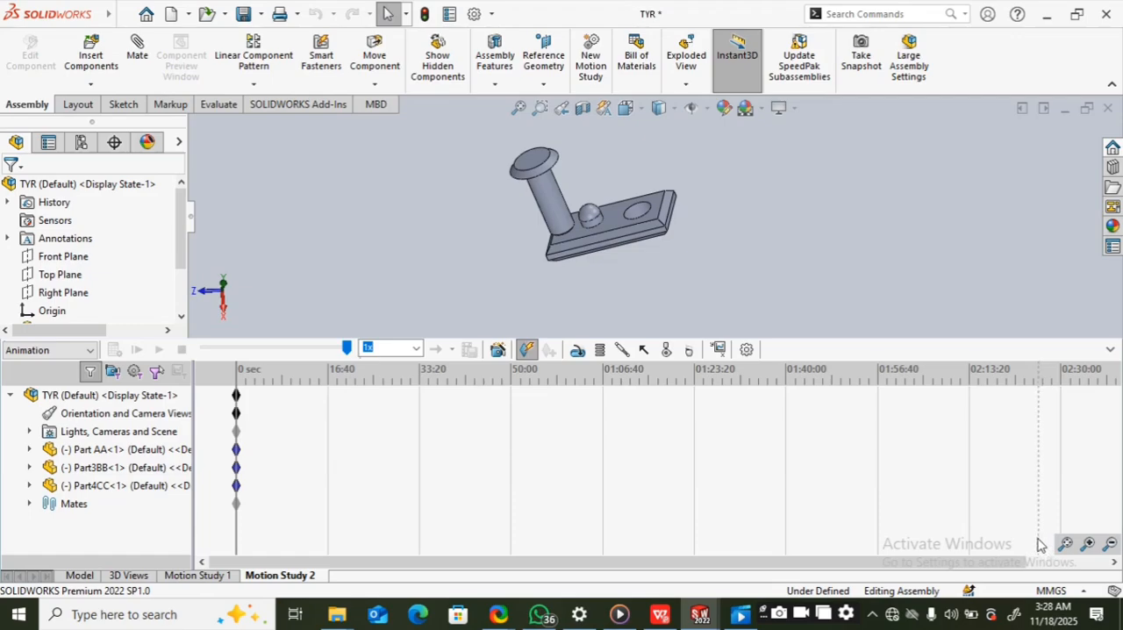
Step: Zoom the timeline in until it is divided into 20-second intervals across about 02:40
left_click(1084, 545)
left_click(1084, 545)
left_click(1084, 544)
left_click(1083, 545)
left_click(1086, 545)
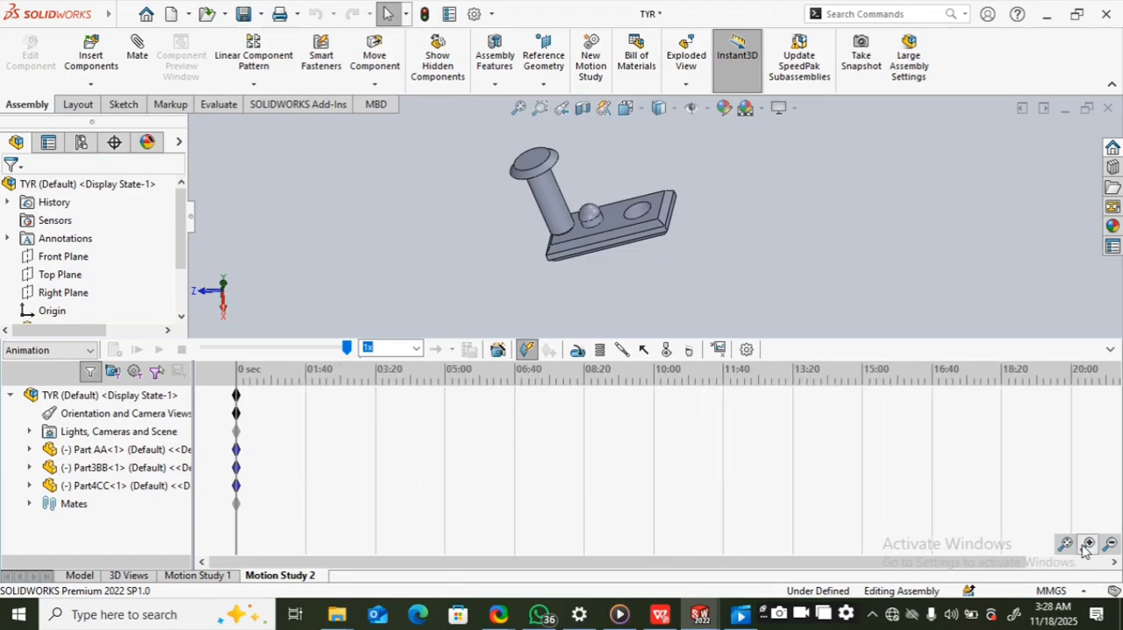
left_click(1086, 545)
left_click(1086, 545)
left_click(1086, 544)
left_click(1086, 545)
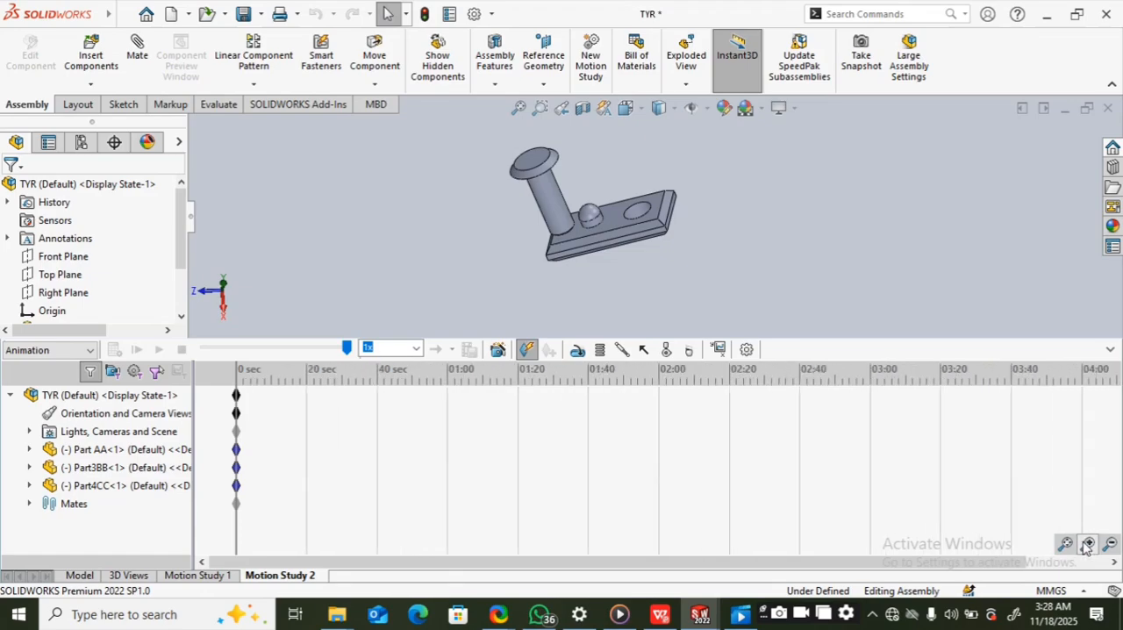
left_click(1086, 544)
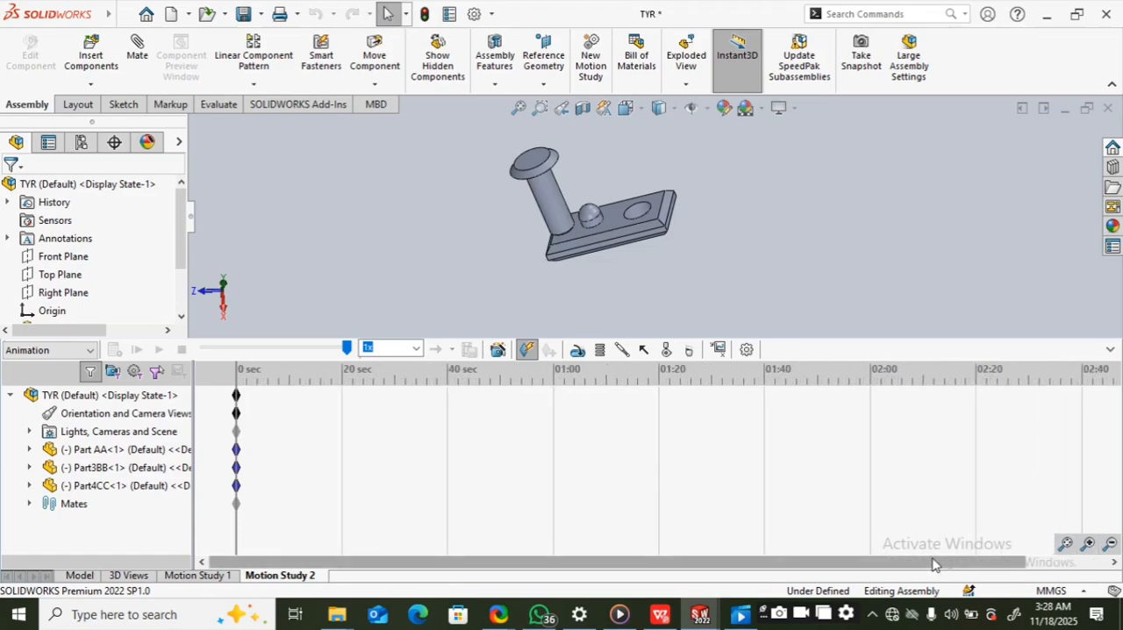
left_click_drag(934, 560, 870, 558)
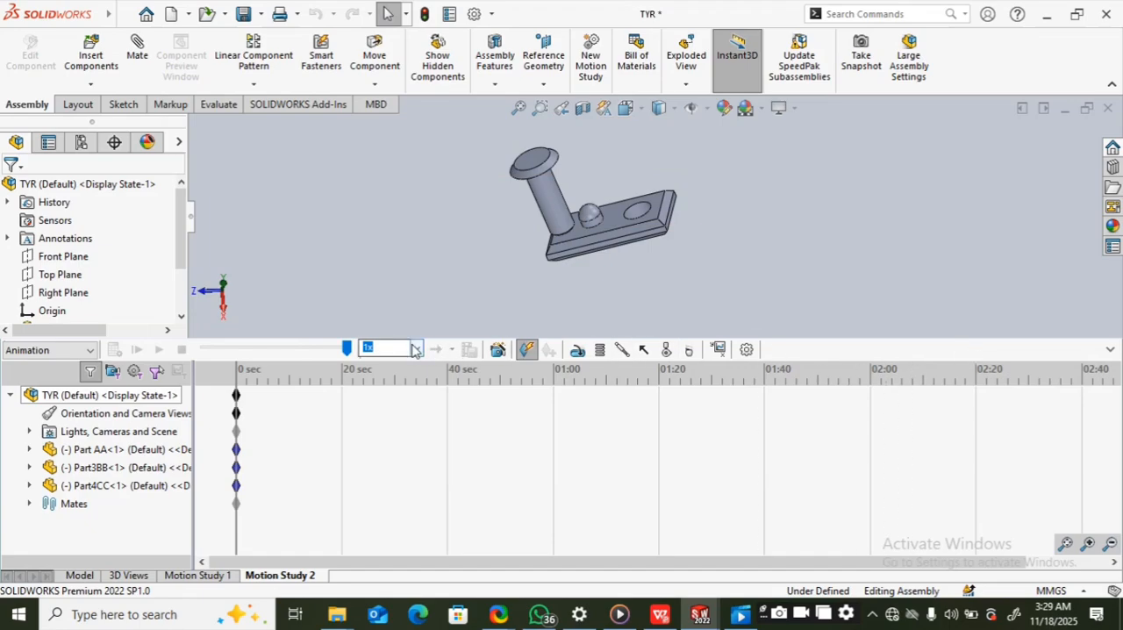
Step: Review the Animation Wizard's animation types and the Motor type and component settings, closing both without adding anything
left_click(506, 351)
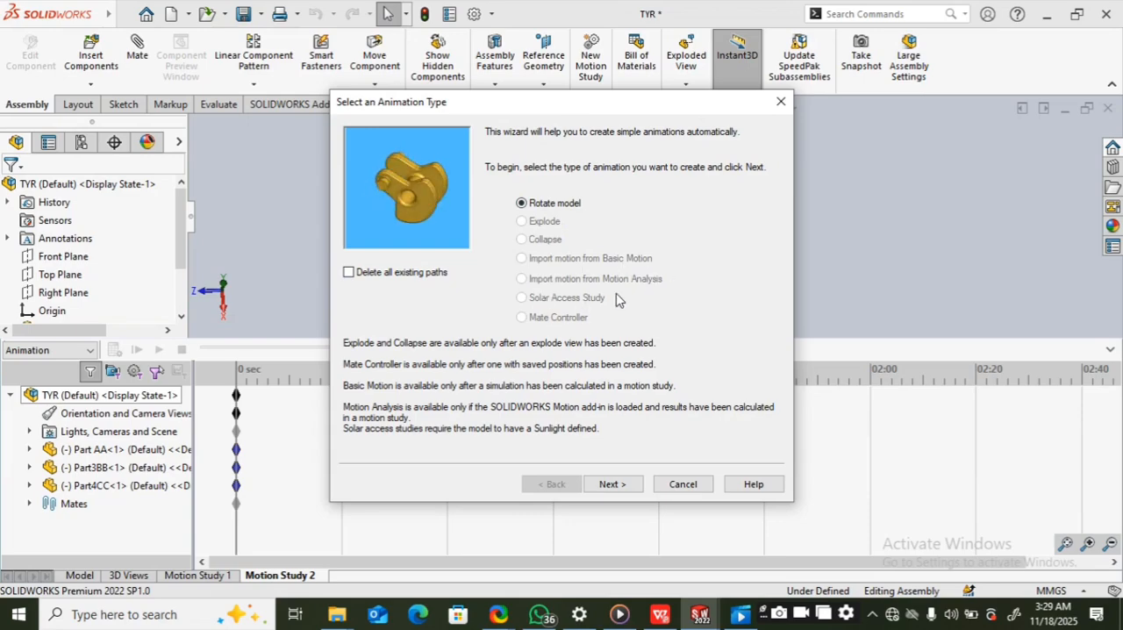
left_click(779, 102)
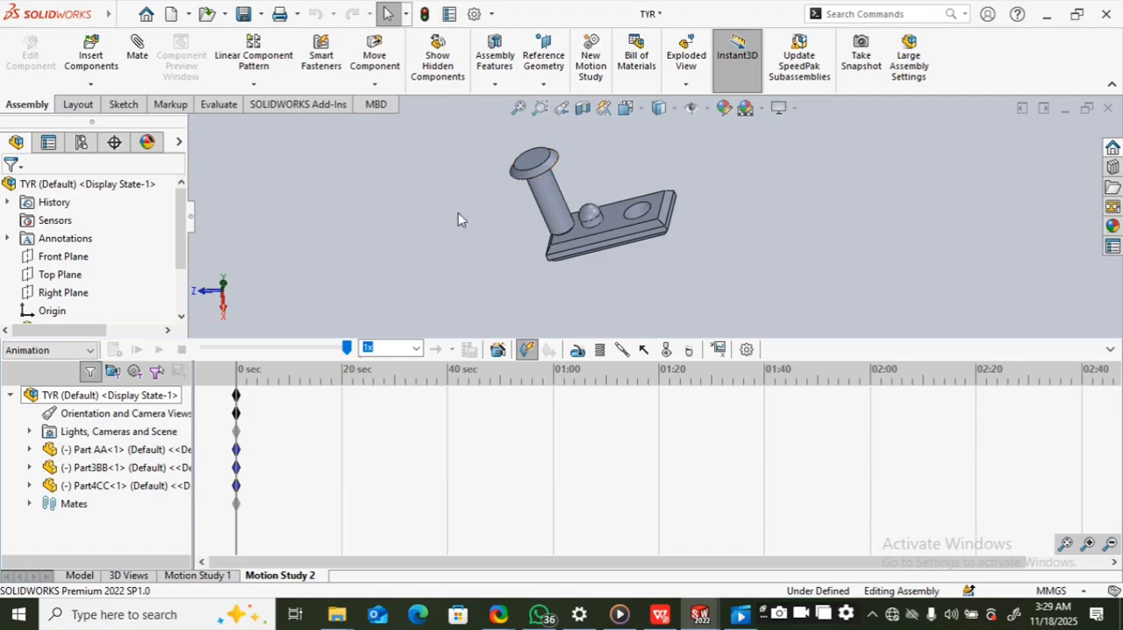
left_click(579, 349)
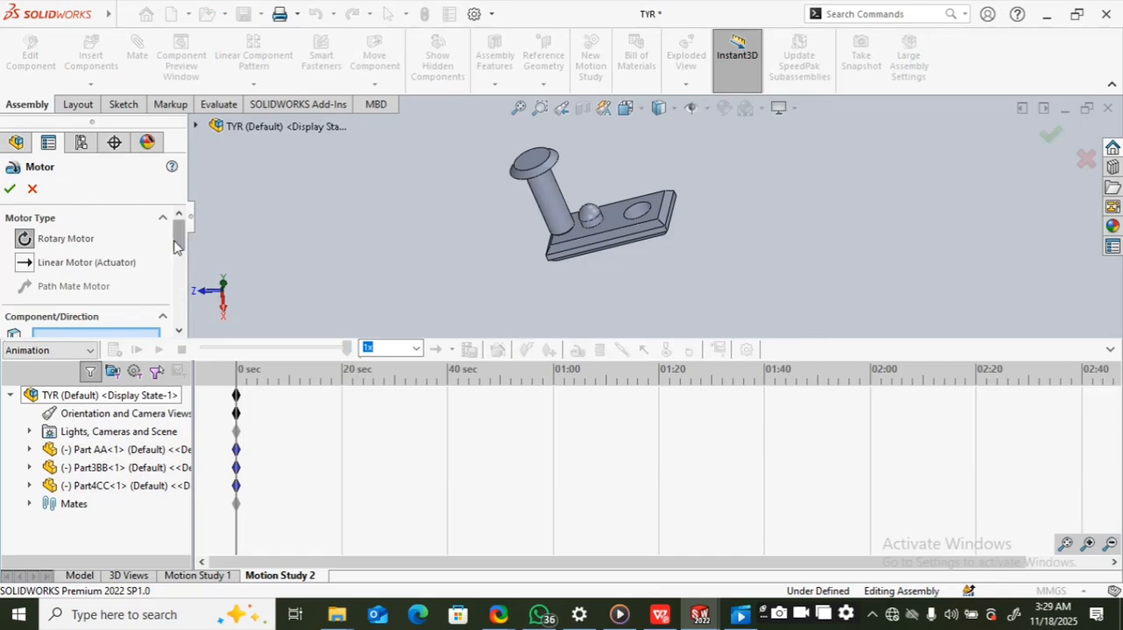
left_click_drag(178, 235, 208, 263)
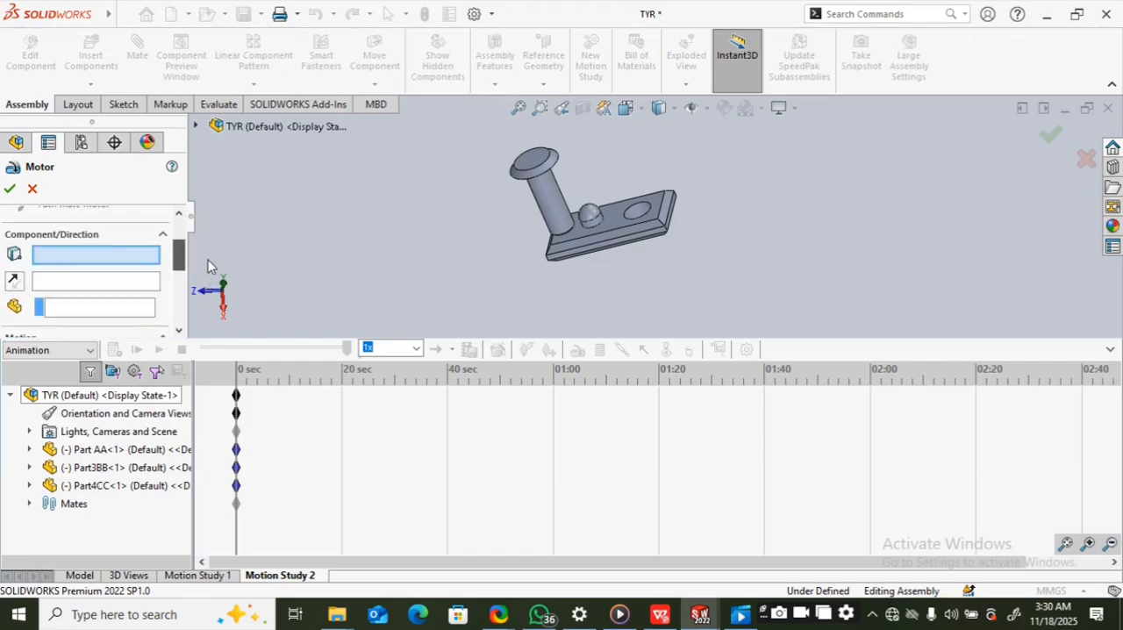
left_click(32, 190)
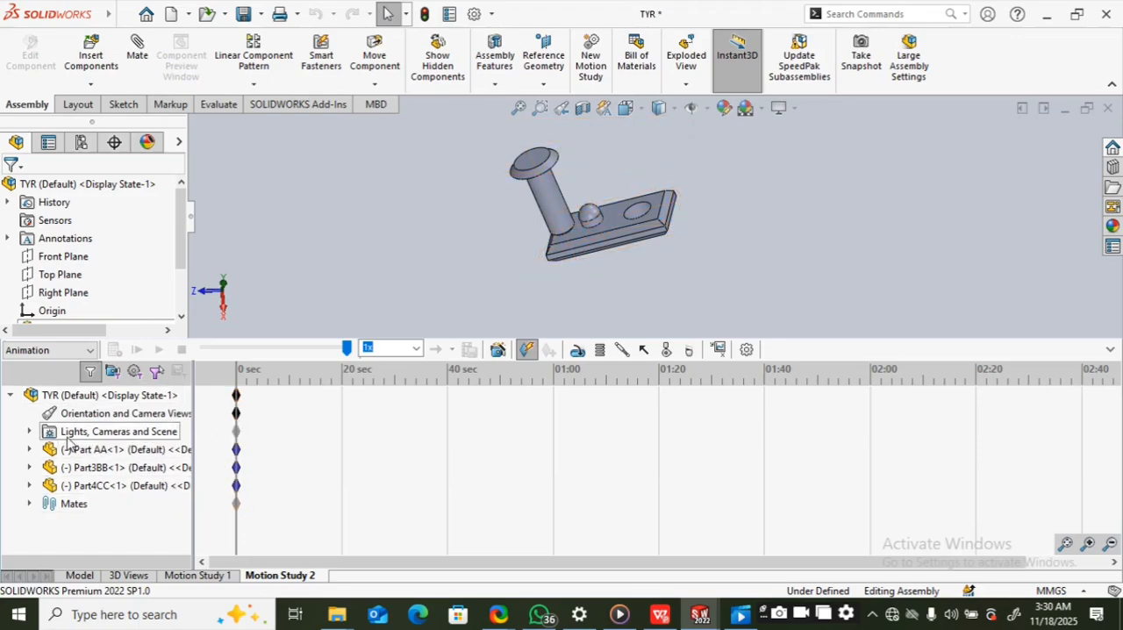
Step: Delete the Part AA component from the assembly, and undo the deletion
left_click_drag(183, 263, 183, 305)
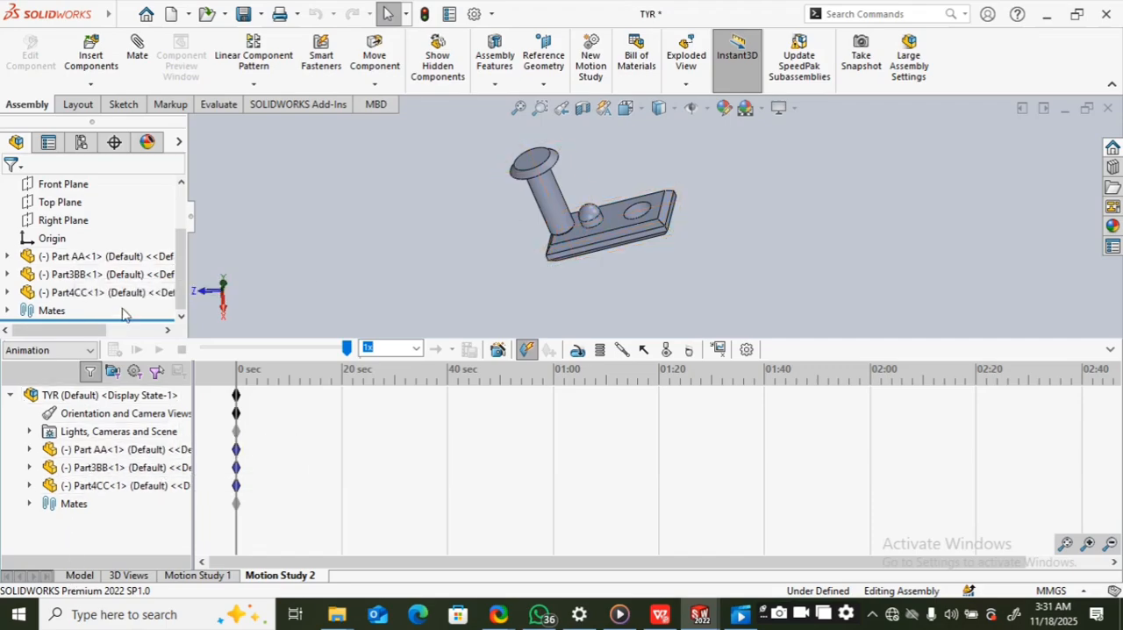
left_click(80, 260)
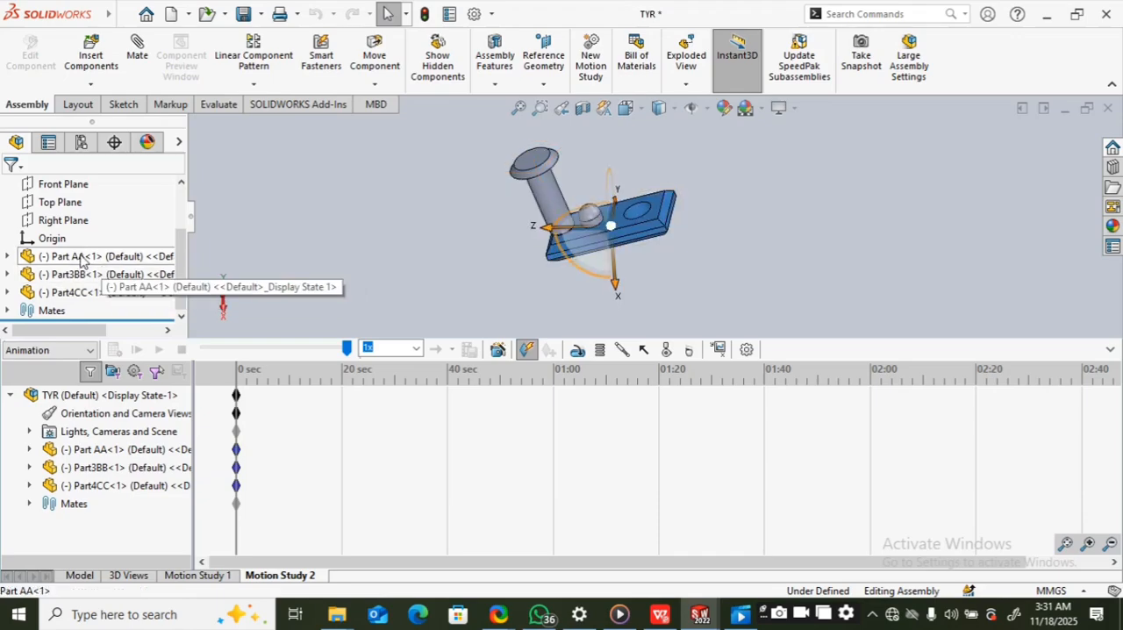
right_click(80, 260)
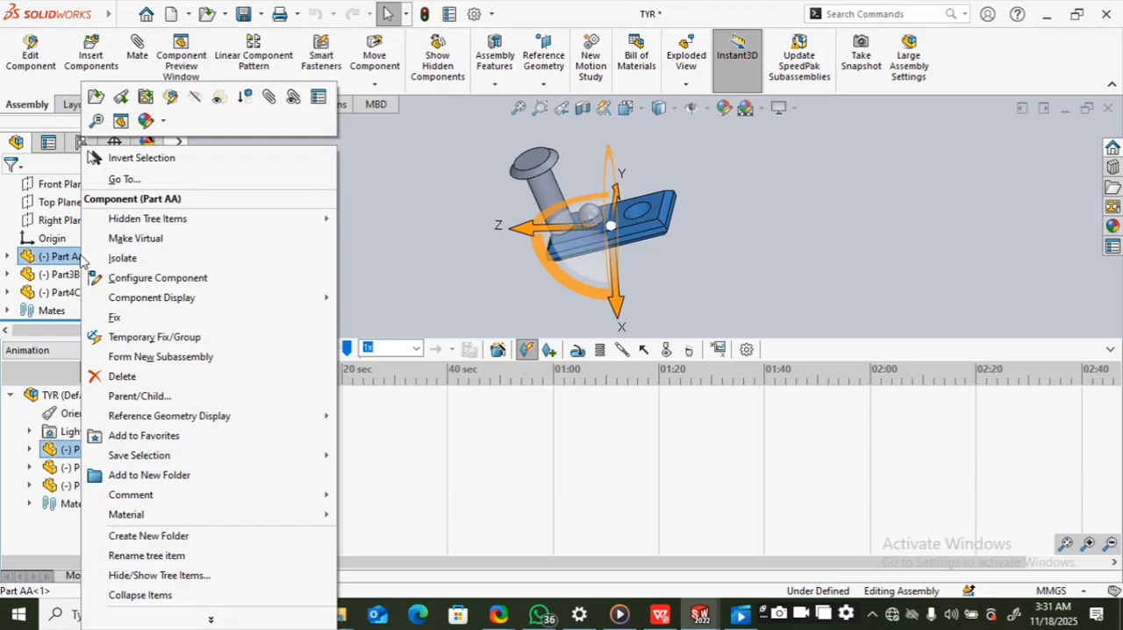
left_click(154, 384)
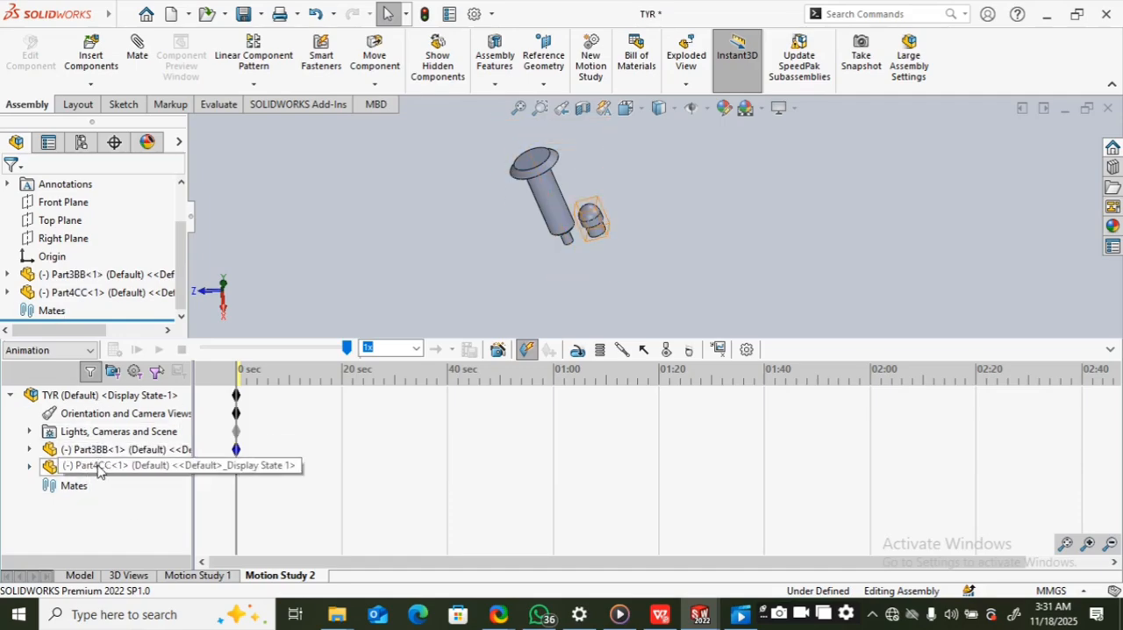
left_click(315, 15)
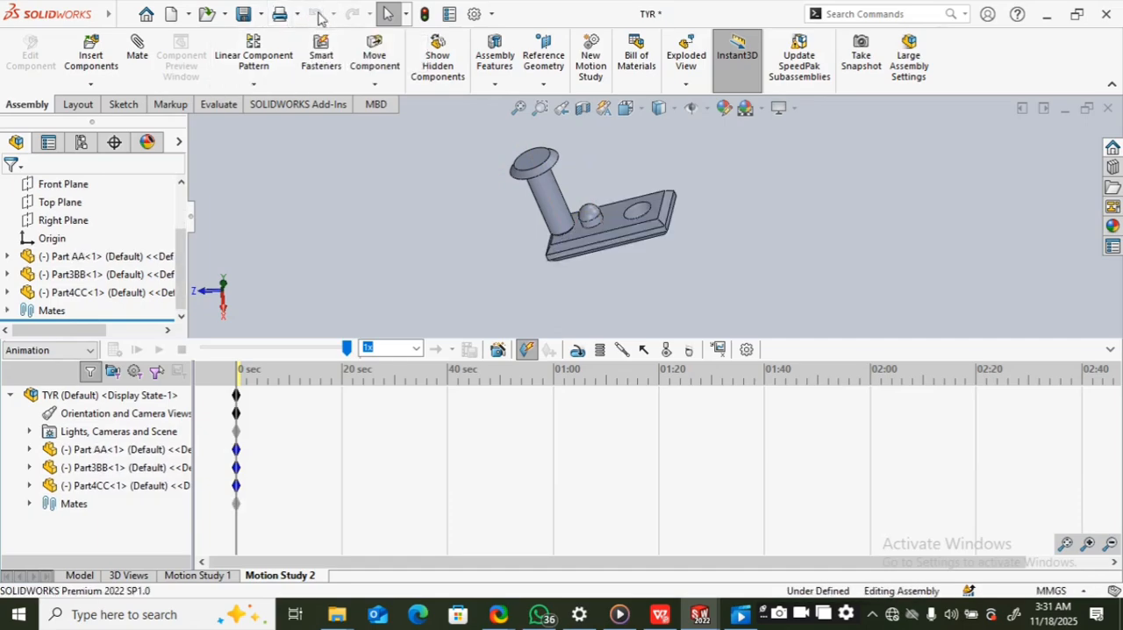
Step: Hide Part AA within Motion Study 2 and compare its visibility with the Model view, returning to the study
left_click(114, 453)
right_click(114, 454)
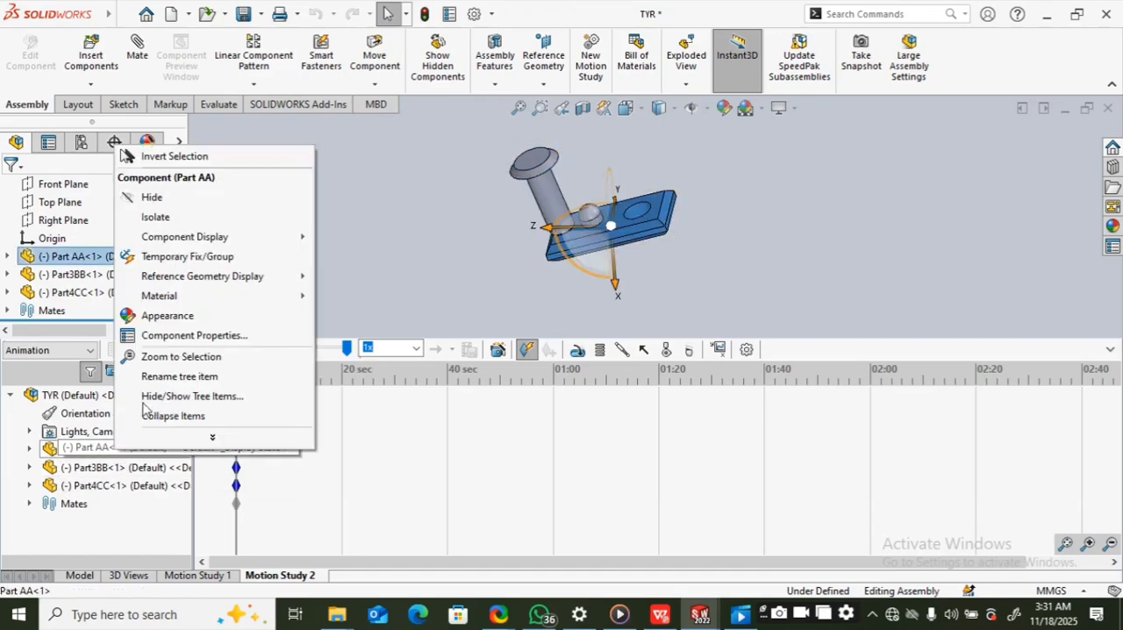
left_click(74, 453)
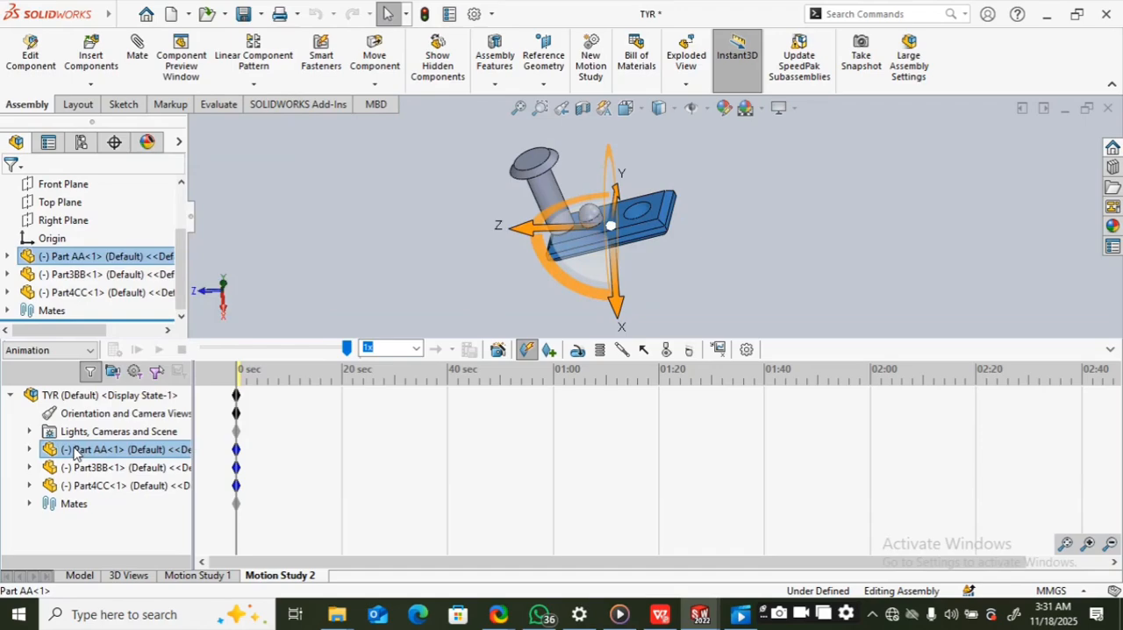
right_click(75, 453)
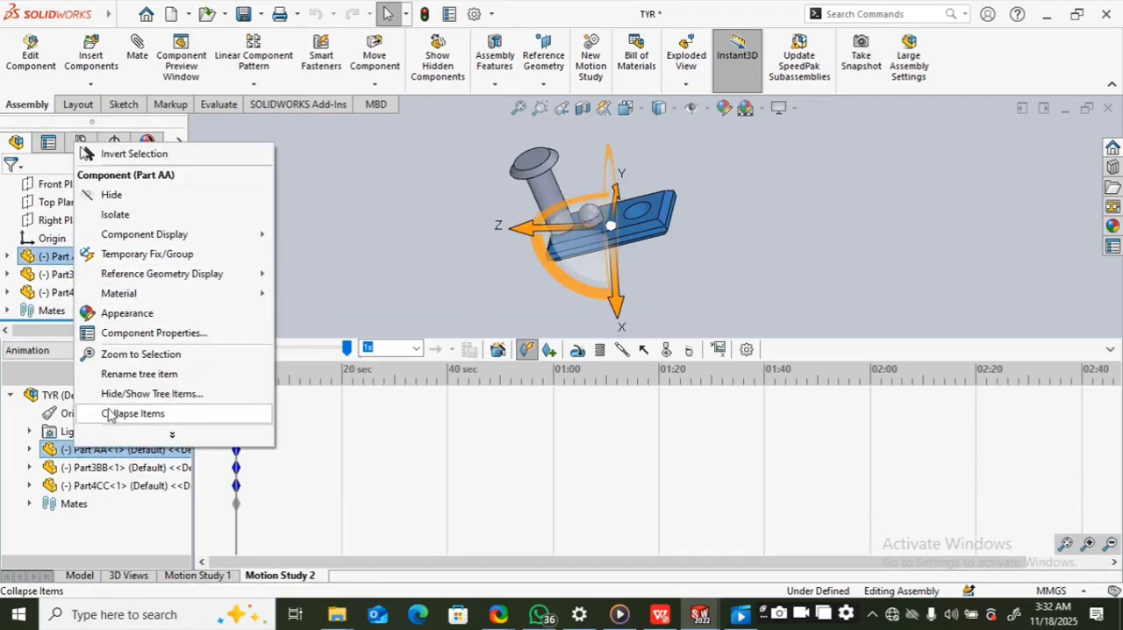
left_click(158, 196)
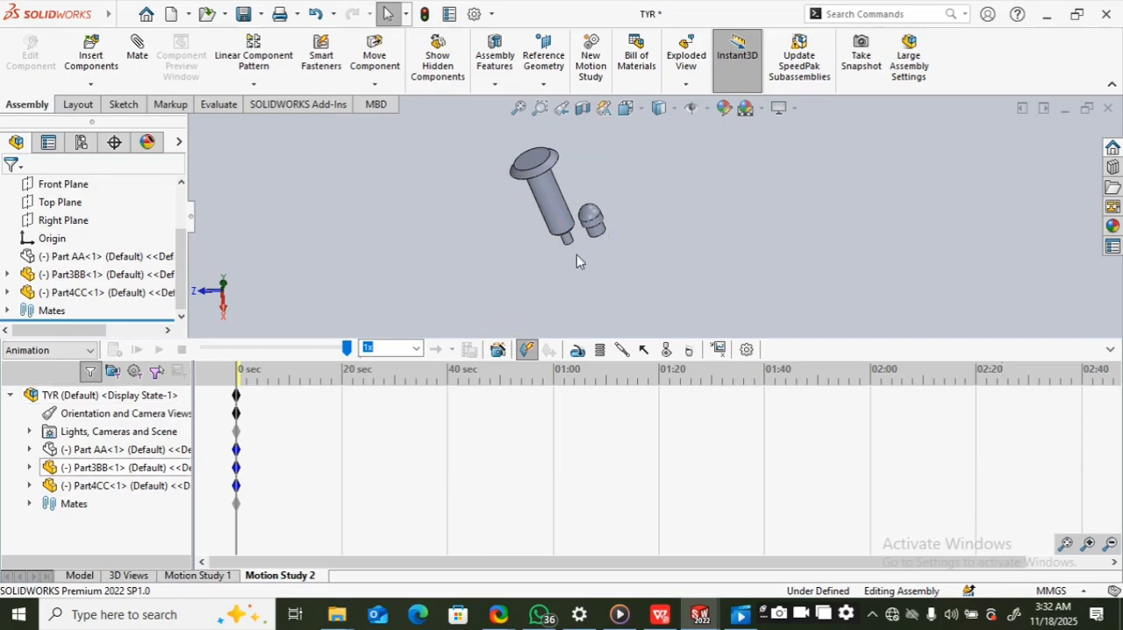
left_click(79, 576)
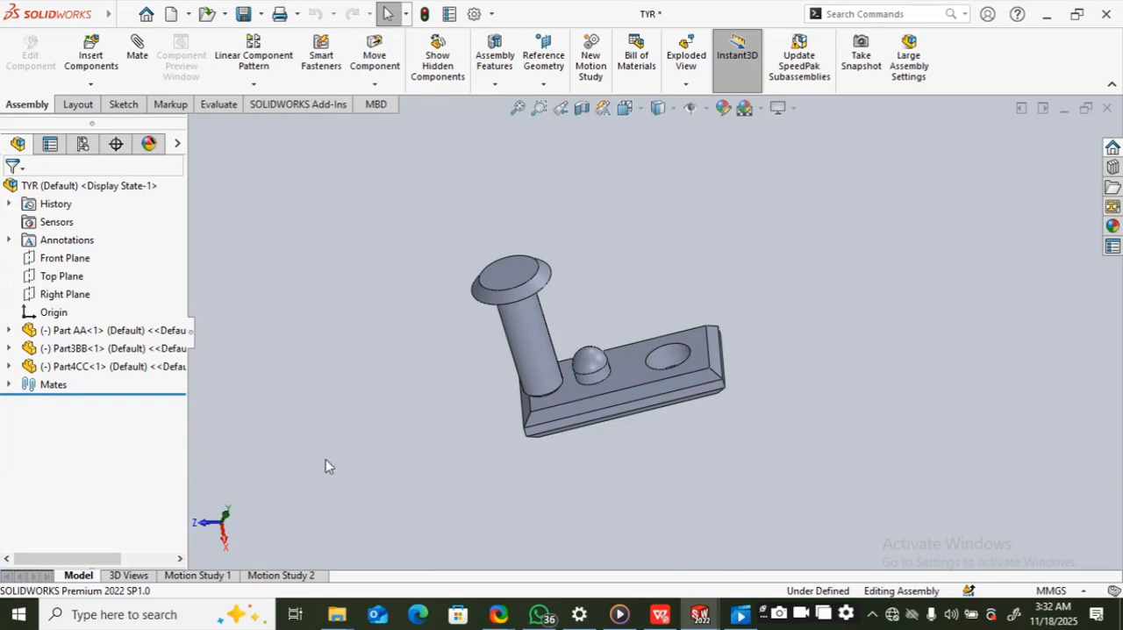
left_click(274, 576)
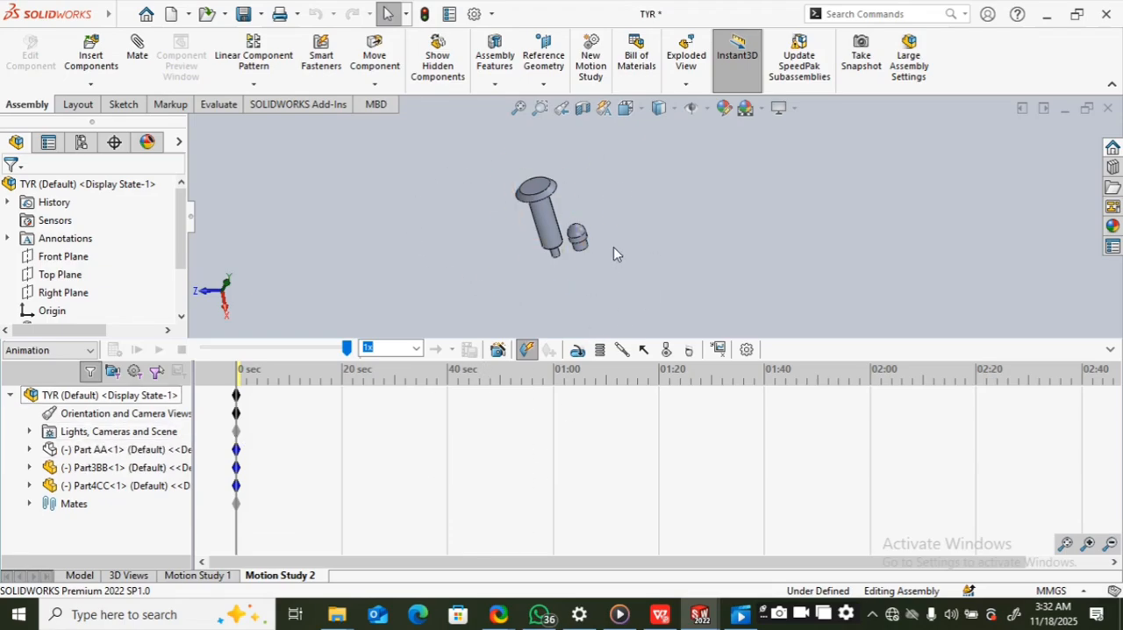
Step: Show the hidden Part AA again within Motion Study 2 and clear the selection
left_click(51, 452)
right_click(51, 451)
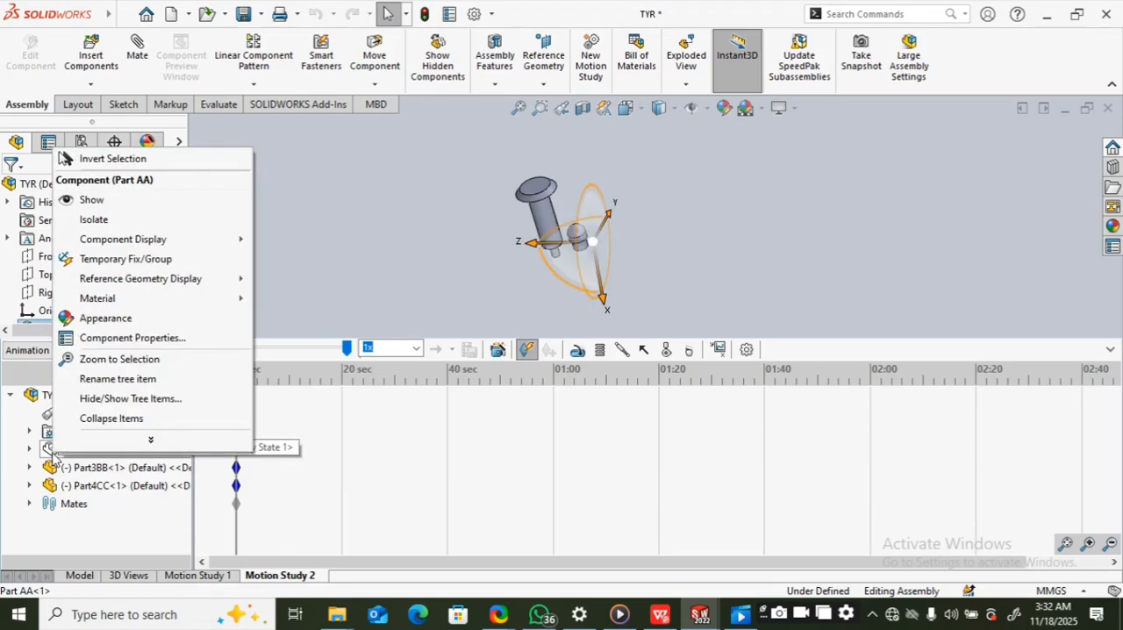
left_click(128, 201)
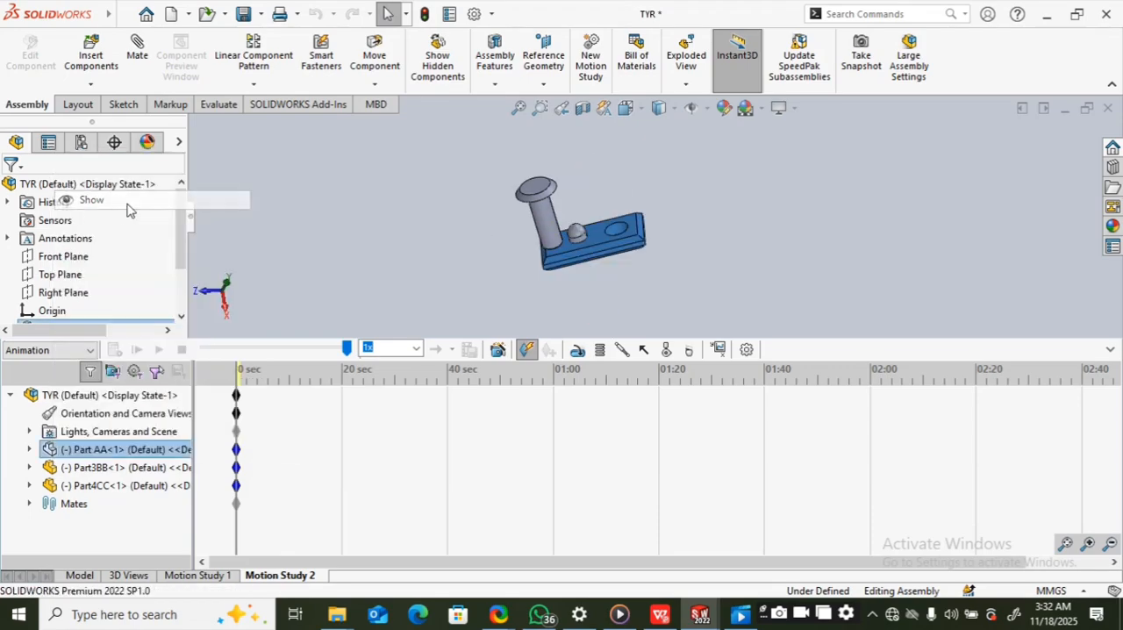
left_click(533, 275)
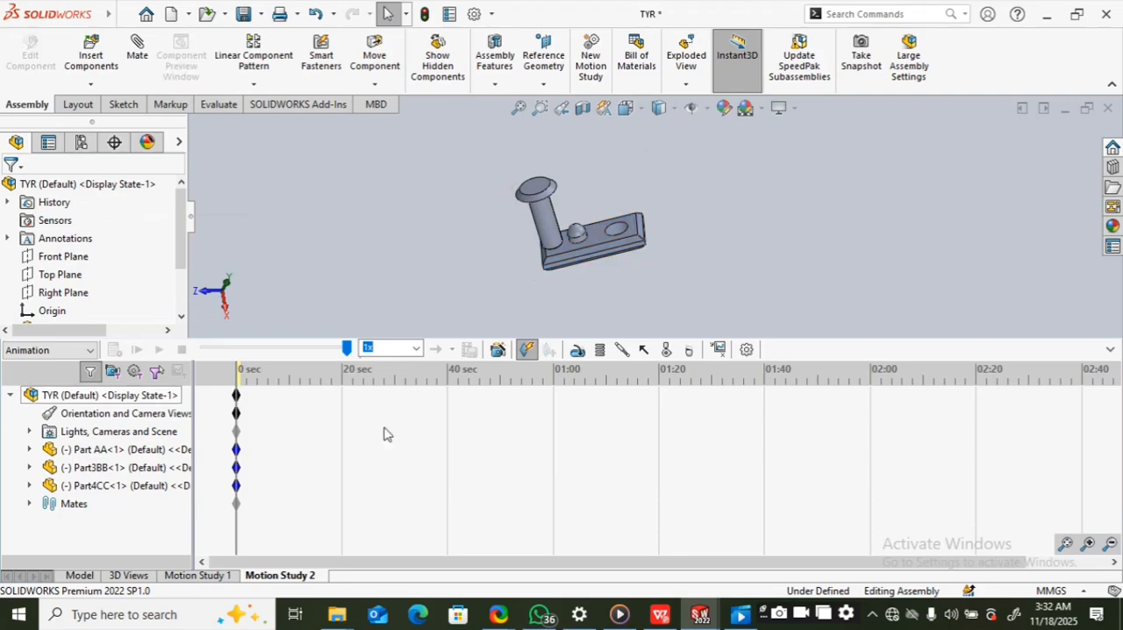
Step: Hide Part AA in the Model view, and compare its visibility in Motion Study 2
left_click(84, 576)
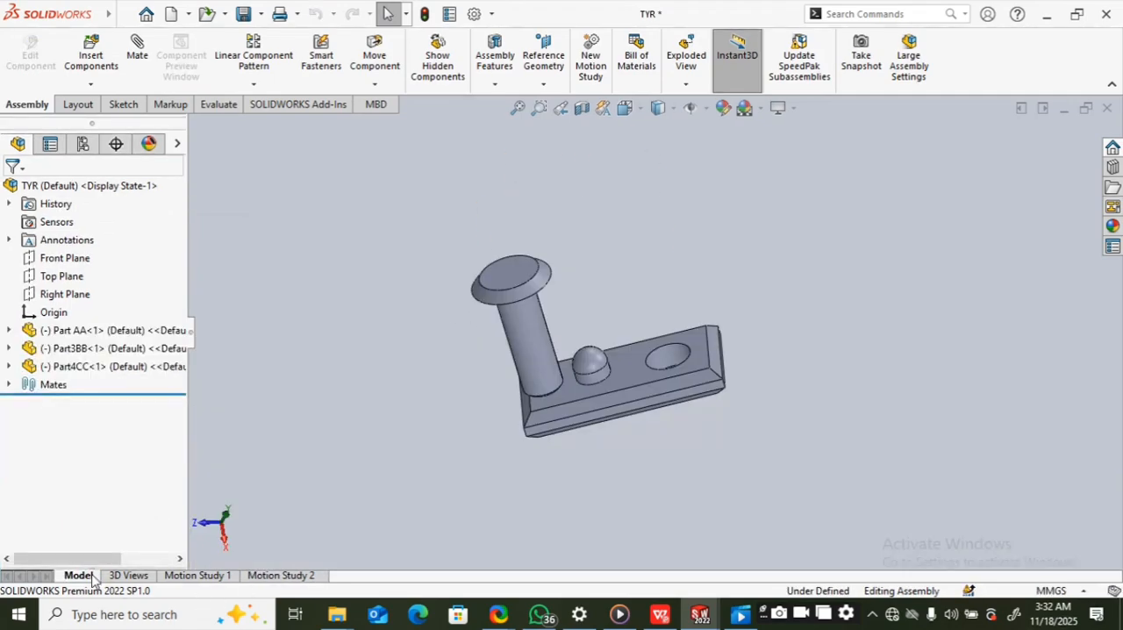
left_click(65, 334)
right_click(67, 337)
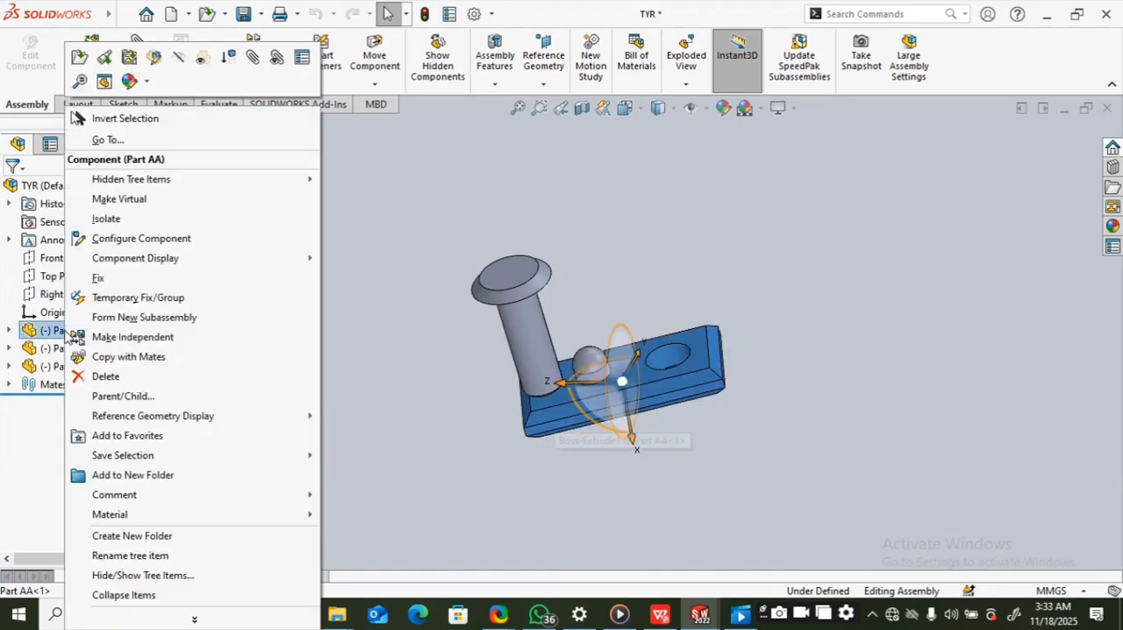
left_click(179, 58)
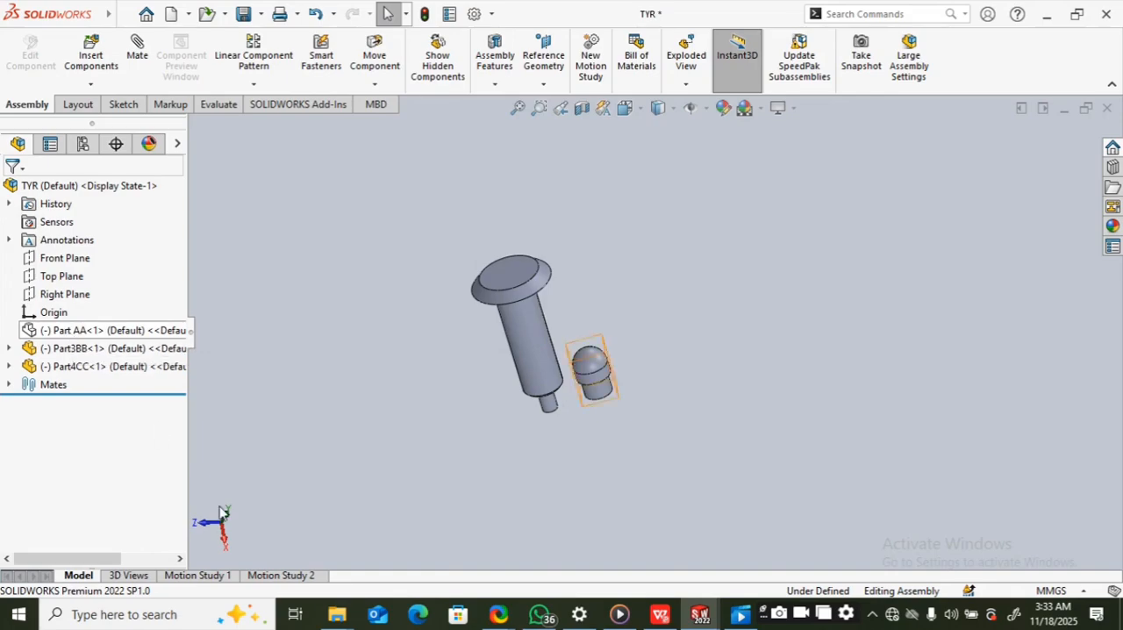
left_click(259, 575)
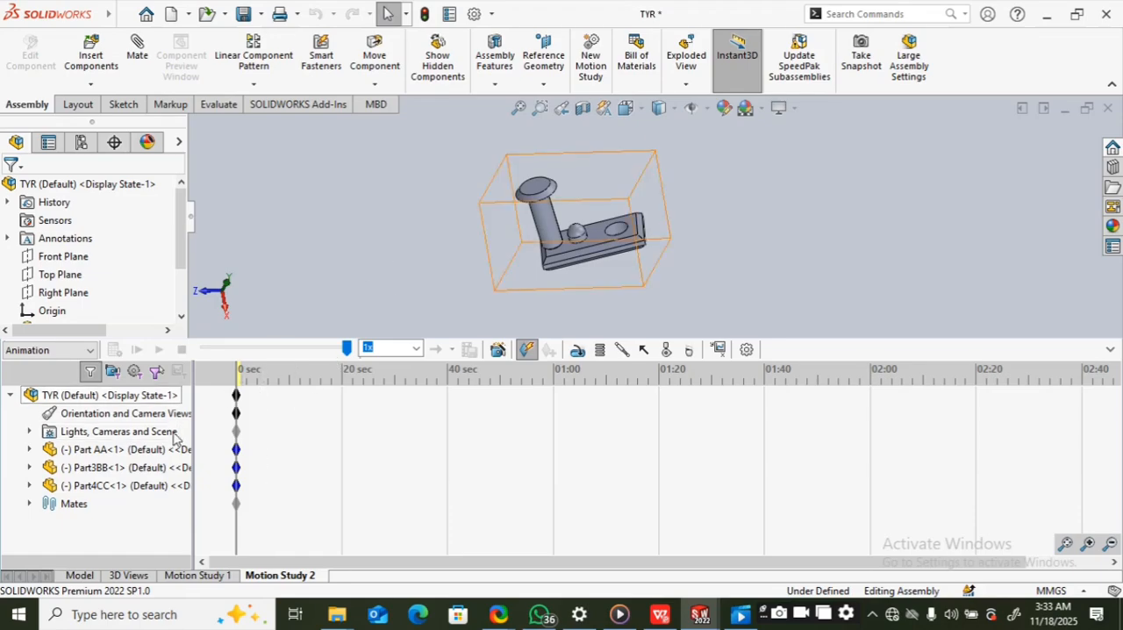
Step: Show Part AA again in the Model view and return to Motion Study 2
left_click(78, 575)
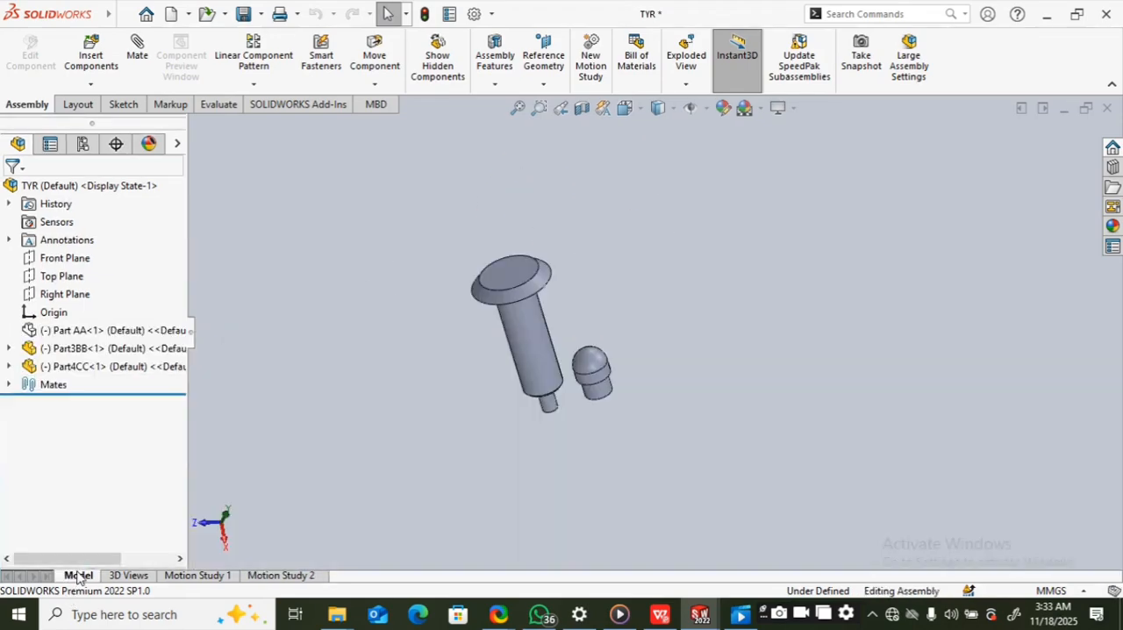
left_click(60, 330)
right_click(58, 332)
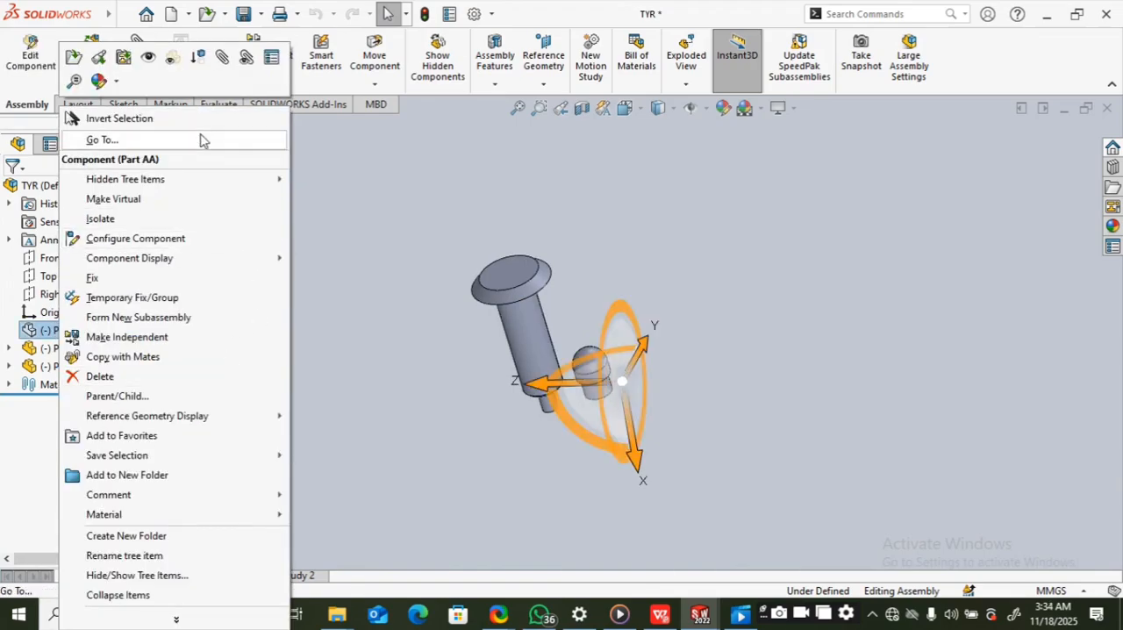
left_click(147, 57)
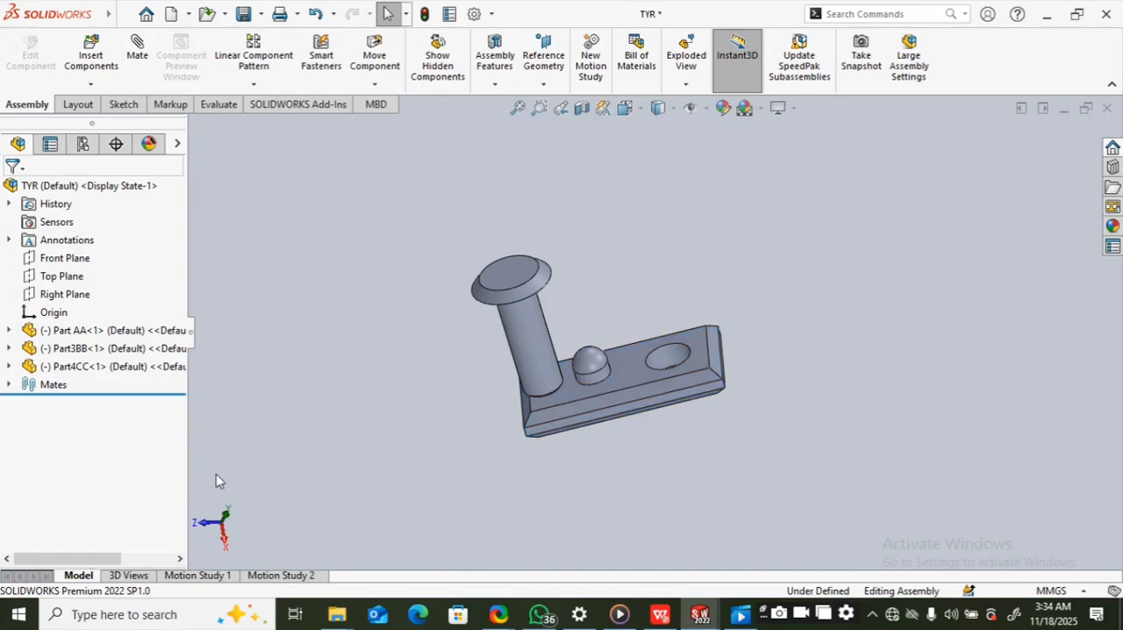
left_click(272, 577)
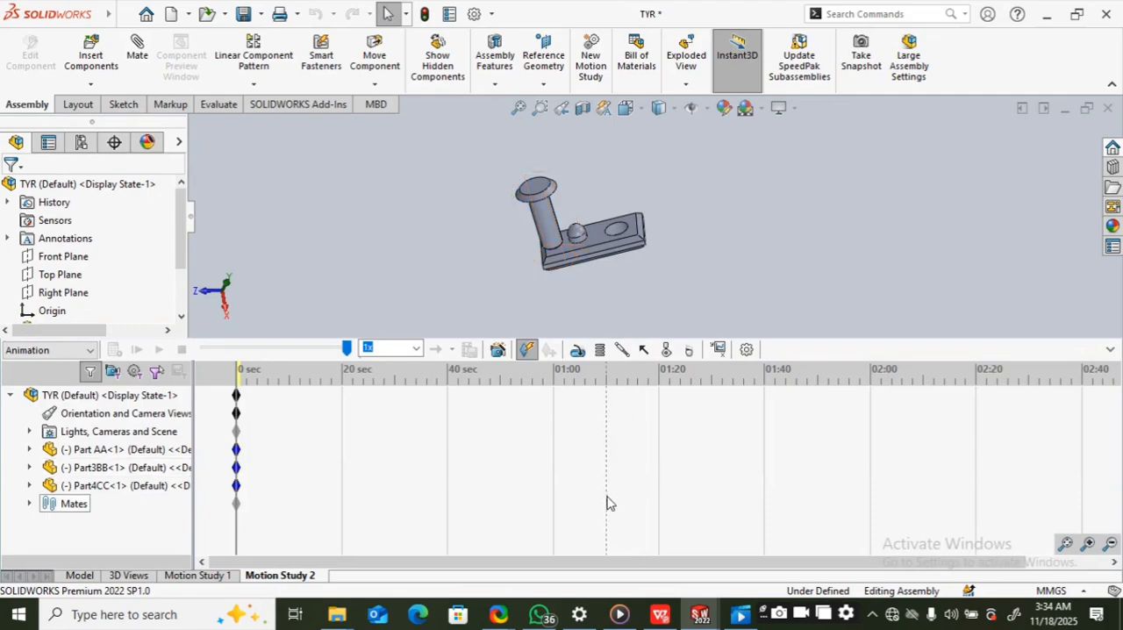
Step: Set the time bar to 20 seconds and move Part AA with its mated parts to the upper-right corner of the graphics area
mouse_move(524, 561)
left_mouse_down()
mouse_move(598, 561)
mouse_move(526, 559)
left_mouse_up()
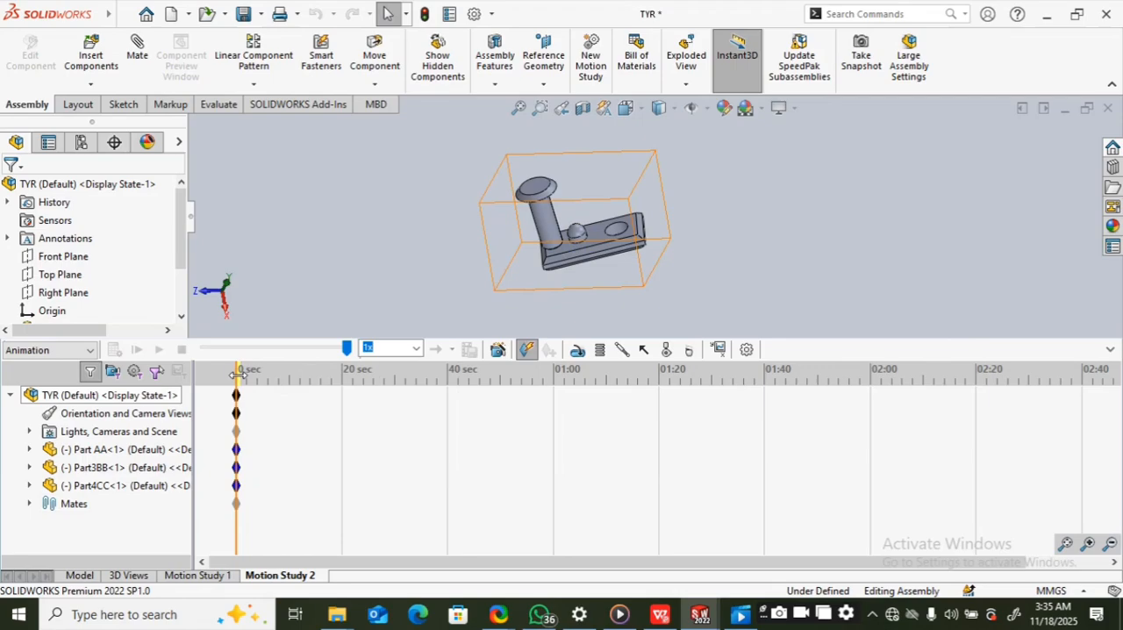
mouse_move(237, 372)
left_mouse_down()
mouse_move(500, 398)
mouse_move(239, 391)
left_mouse_up()
left_click_drag(238, 371, 345, 391)
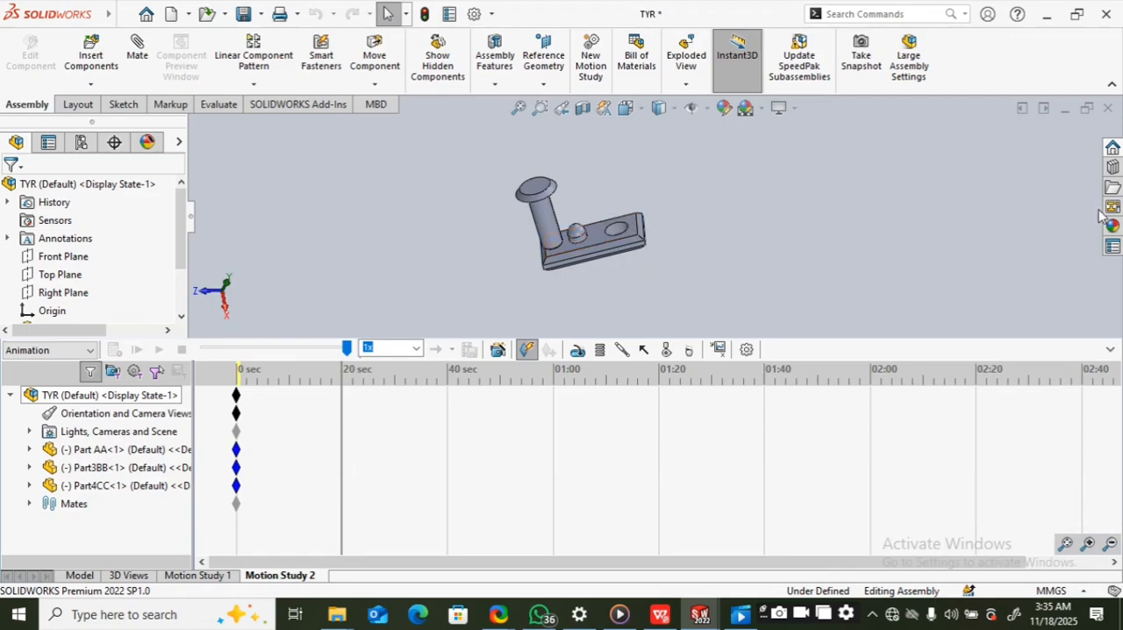
left_click(346, 396)
left_click(620, 234)
left_click_drag(621, 233, 1072, 151)
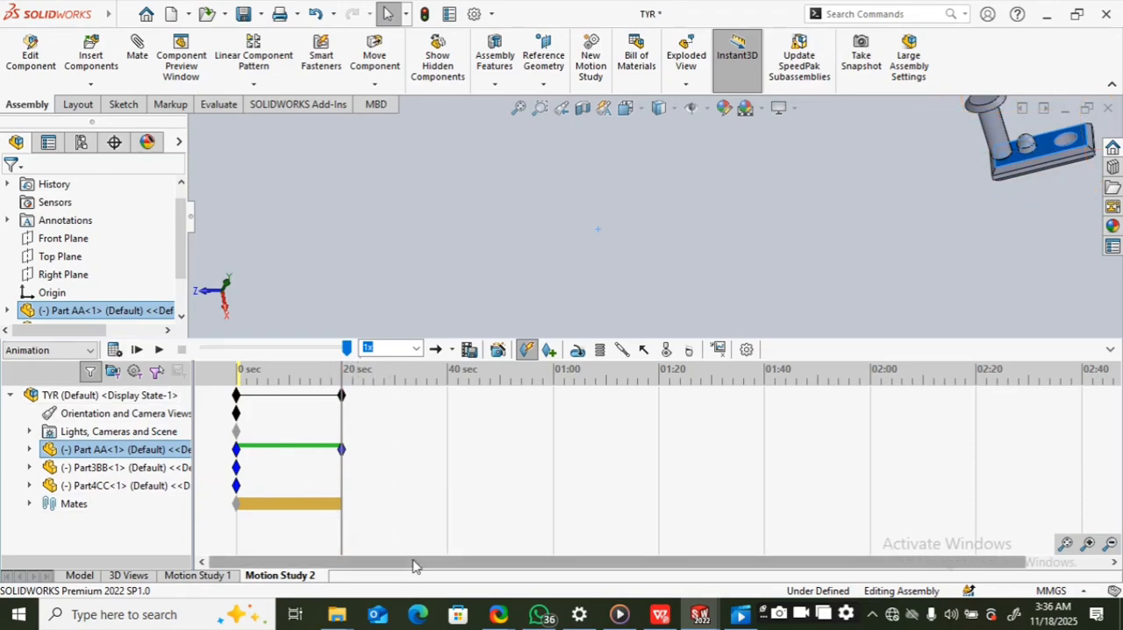
Step: Calculate the motion study and play the animation back from 0 seconds
mouse_move(413, 566)
left_mouse_down()
mouse_move(456, 566)
mouse_move(398, 570)
left_mouse_up()
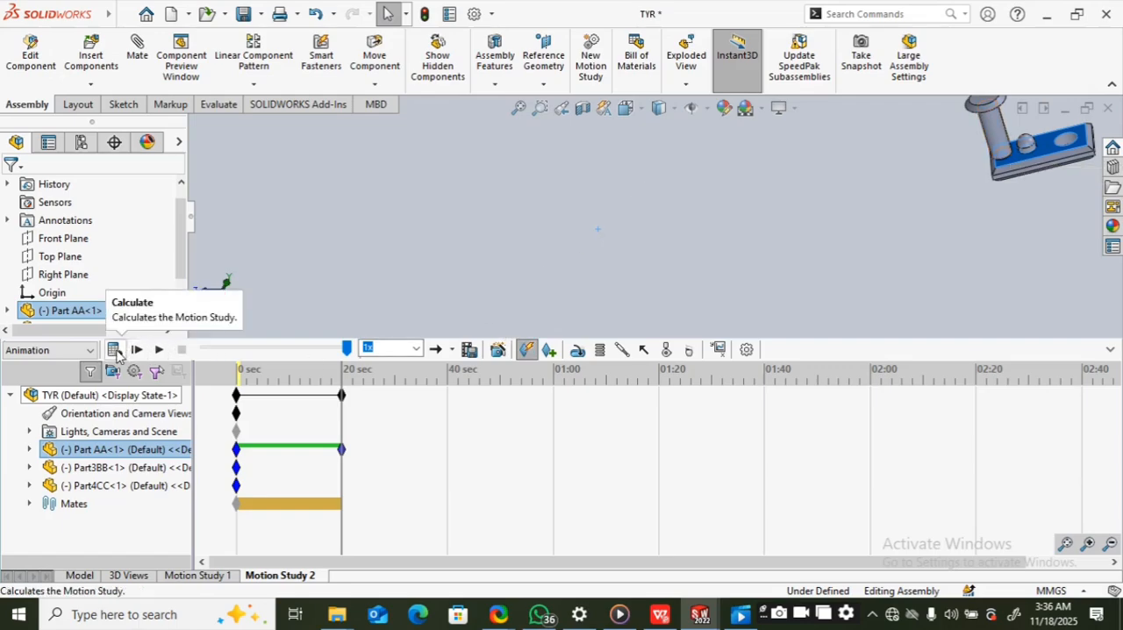
left_click(115, 350)
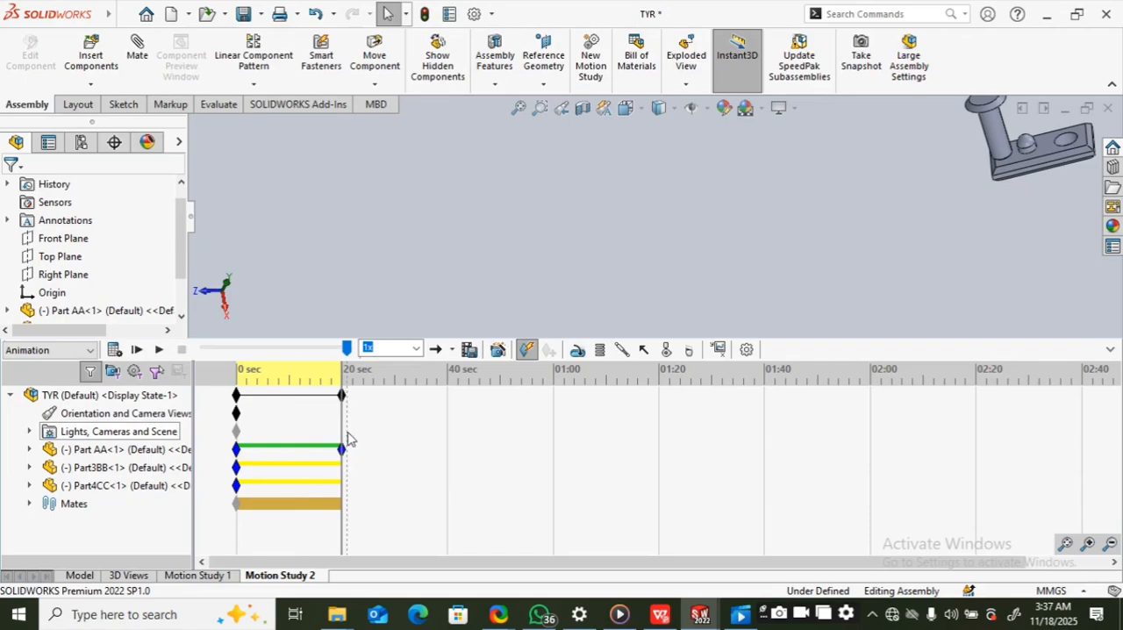
left_click_drag(342, 428, 223, 432)
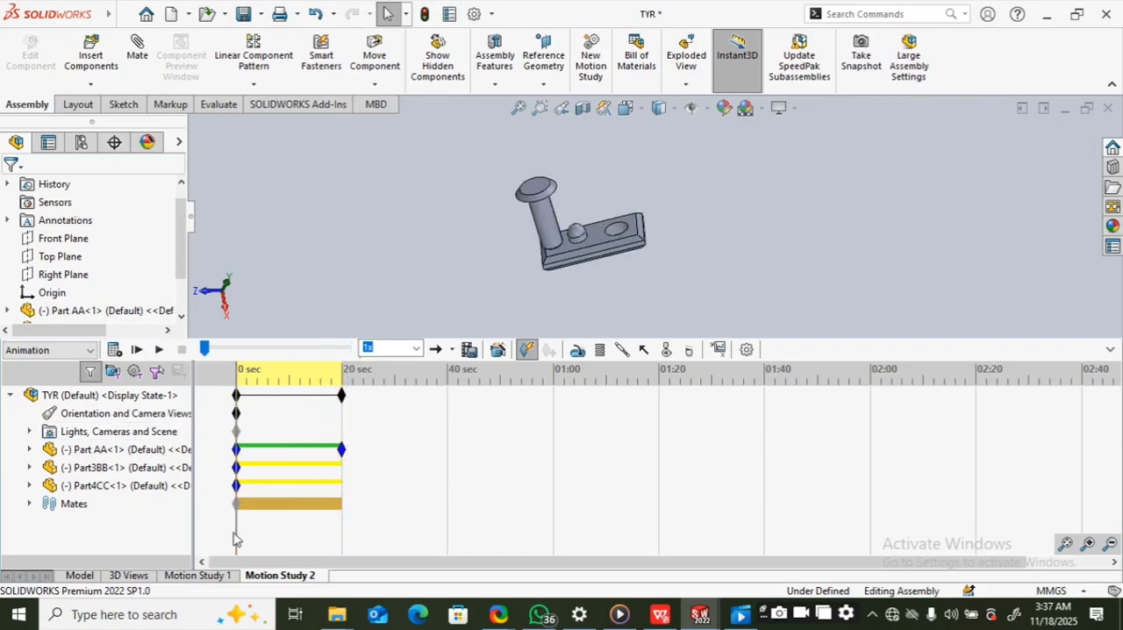
mouse_move(236, 530)
left_mouse_down()
mouse_move(345, 524)
mouse_move(232, 531)
left_mouse_up()
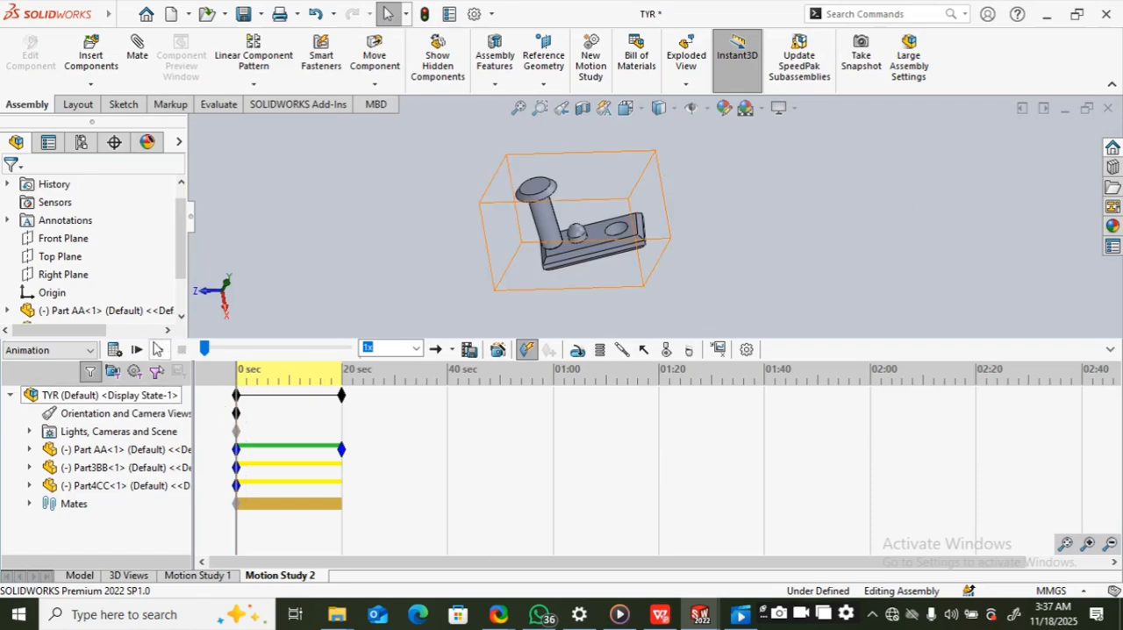
left_click(157, 349)
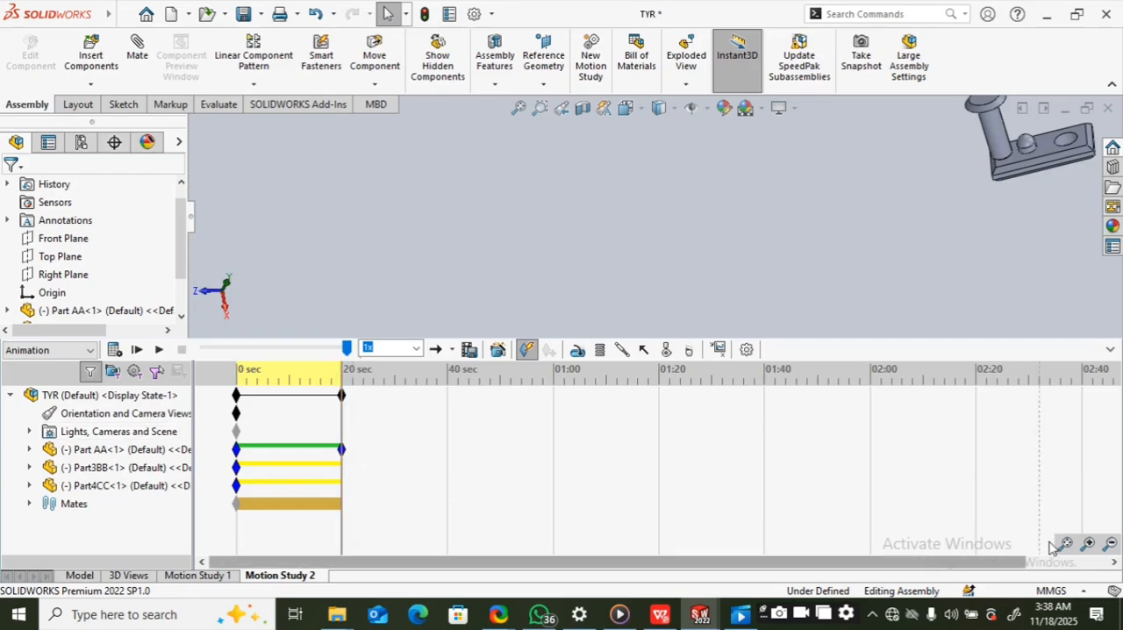
Step: Move Part AA back near its starting position with the time bar at 23 seconds, and recalculate the motion study
left_click(1088, 545)
left_click(1087, 545)
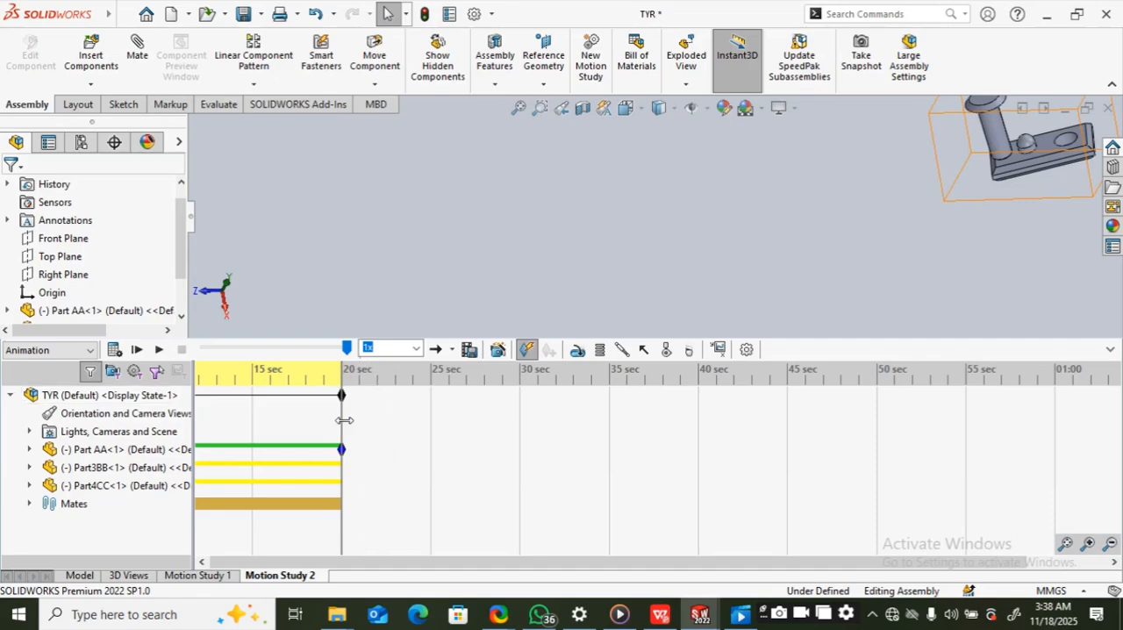
left_click_drag(340, 421, 392, 415)
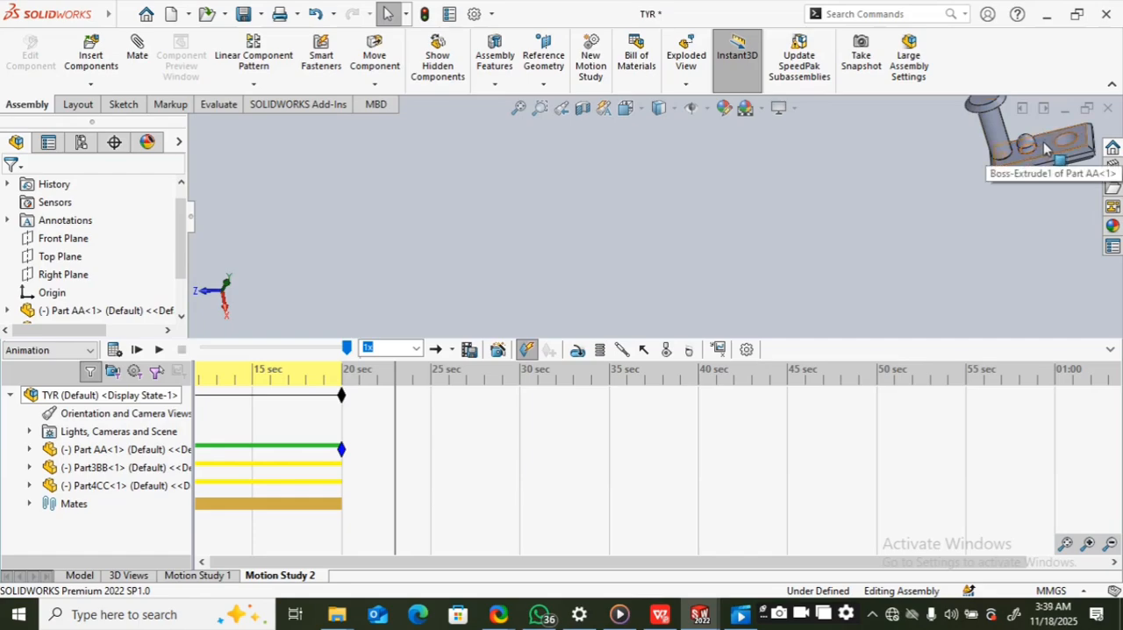
left_click_drag(1042, 147, 526, 243)
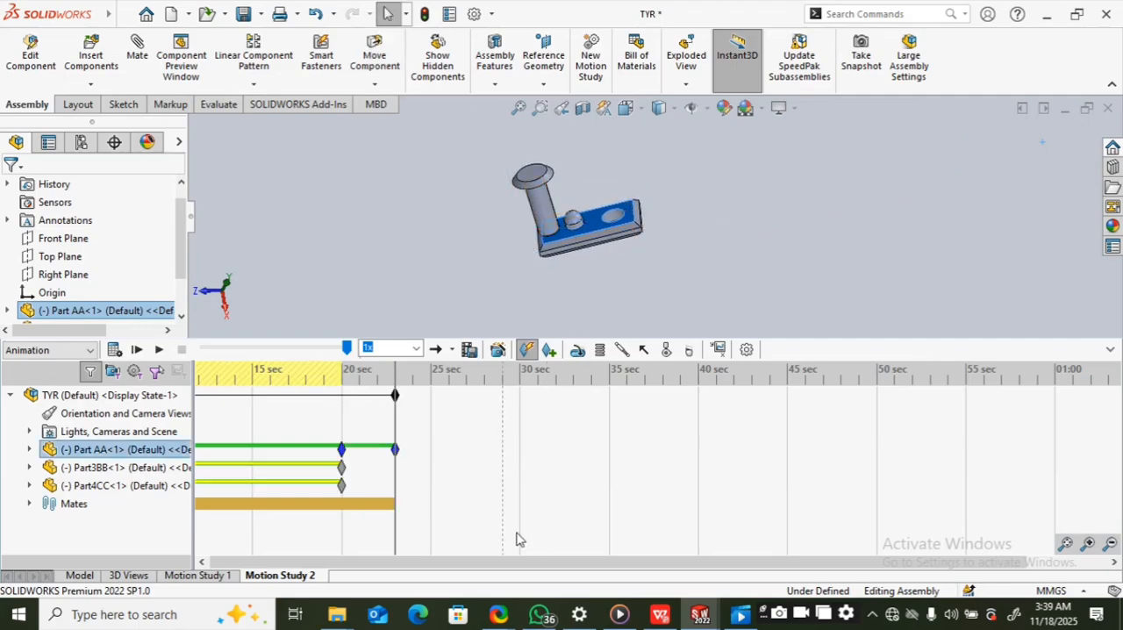
left_click_drag(521, 563, 454, 561)
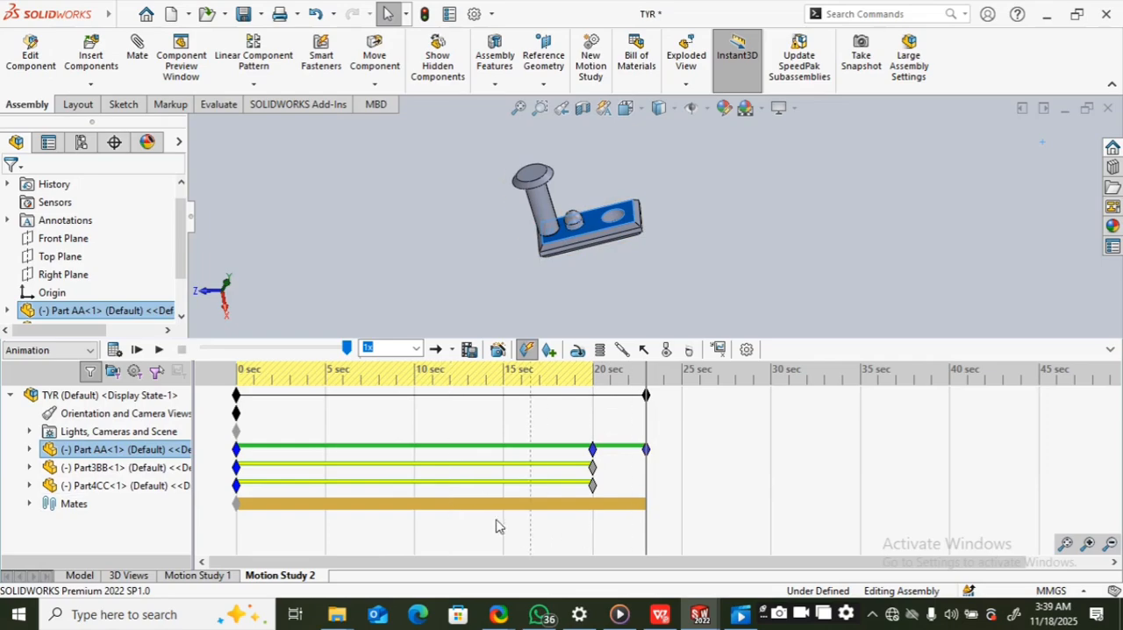
left_click(113, 349)
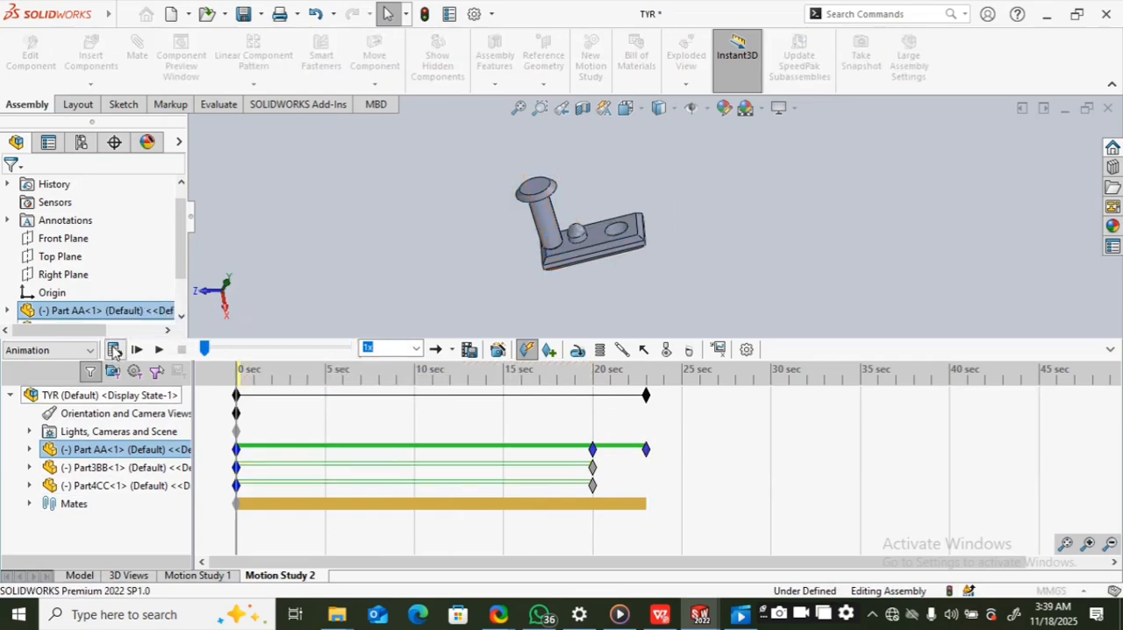
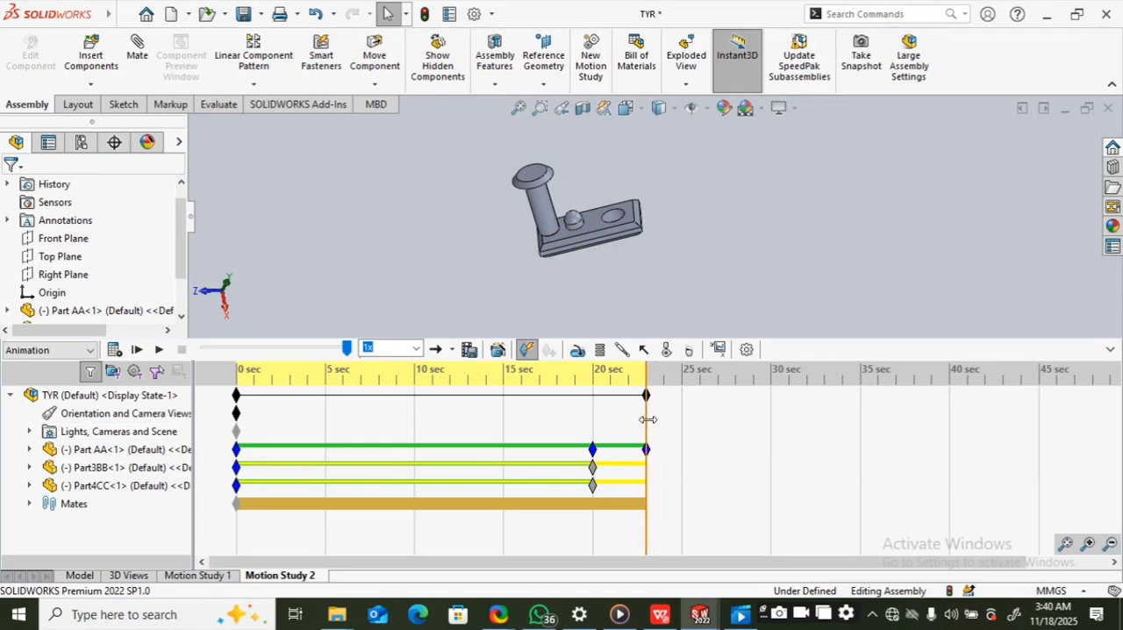
Step: Move Part AA lower with the time bar at 25 seconds, and to the left side of the graphics area at 27 seconds
left_click_drag(647, 419, 681, 418)
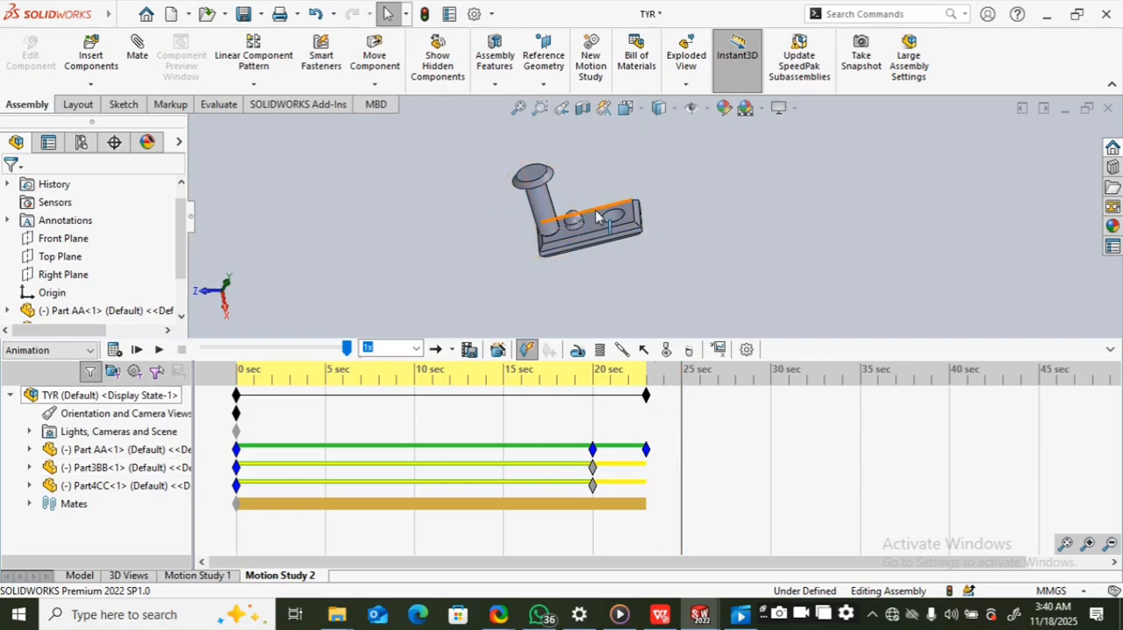
left_click_drag(595, 219, 596, 405)
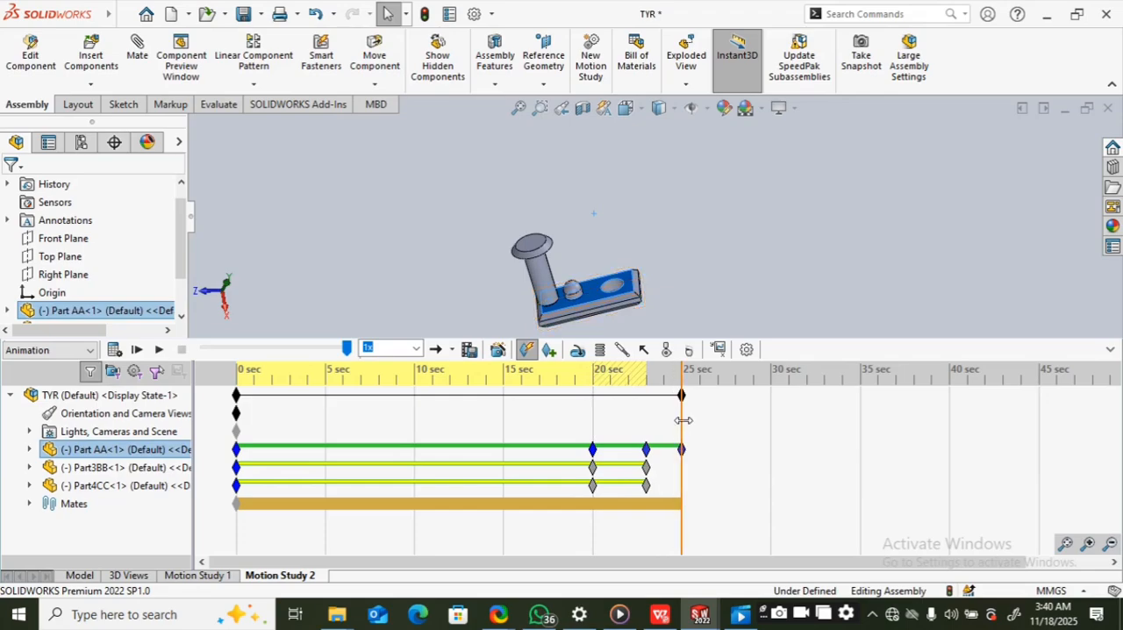
left_click_drag(686, 420, 721, 420)
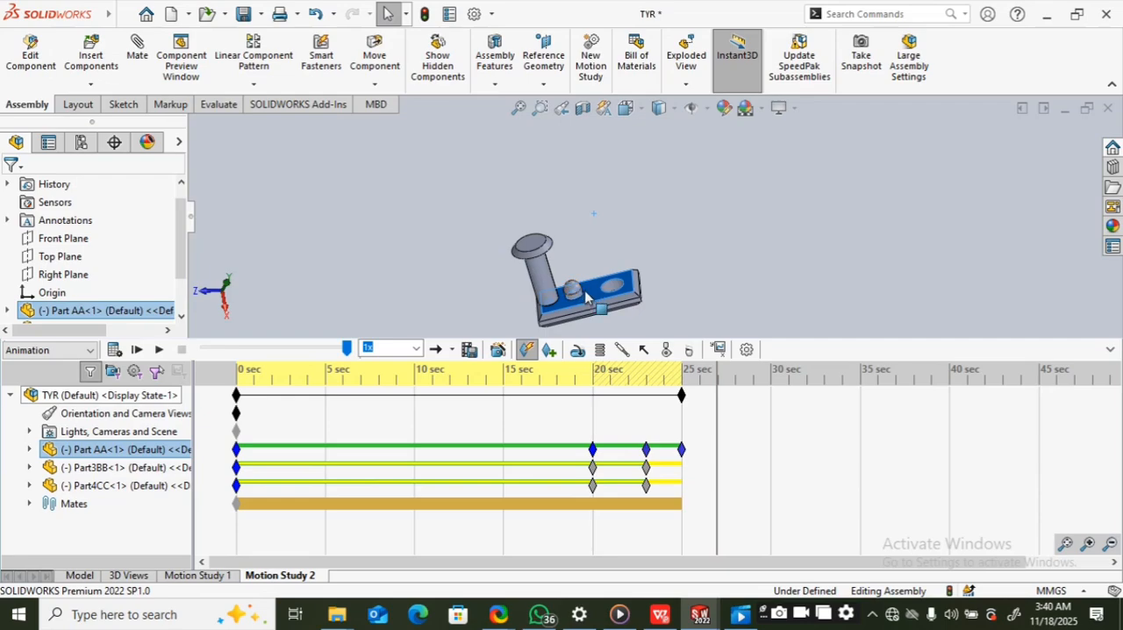
left_click_drag(585, 291, 23, 120)
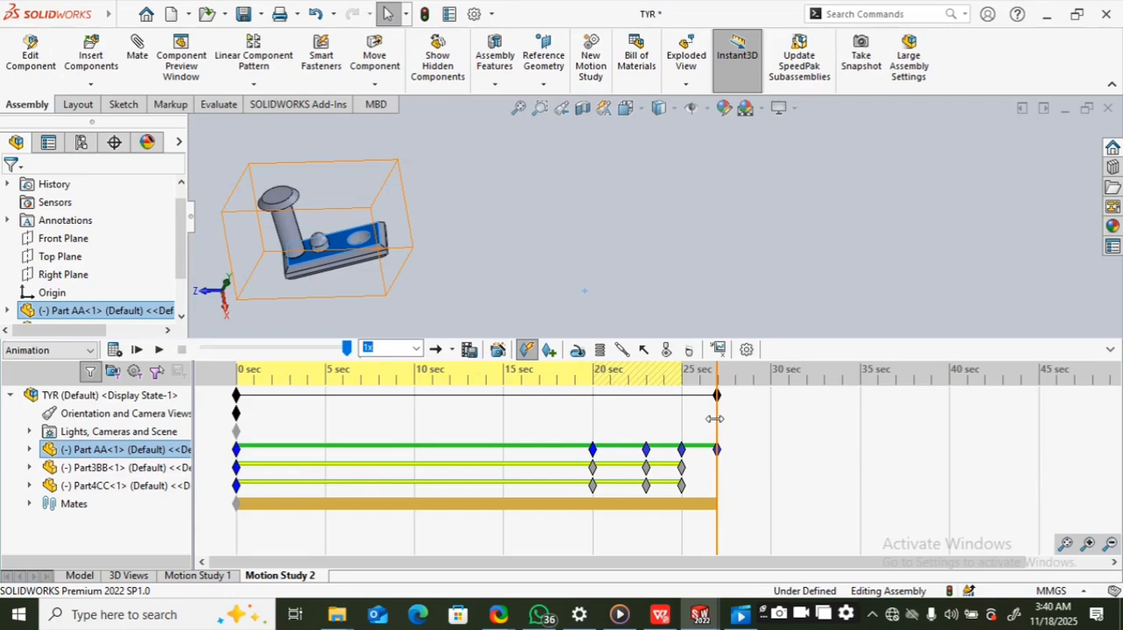
Step: Set the time bar to 30 seconds and move Part AA with its mated parts to the lower-right area of the graphics area
left_click_drag(727, 411, 772, 426)
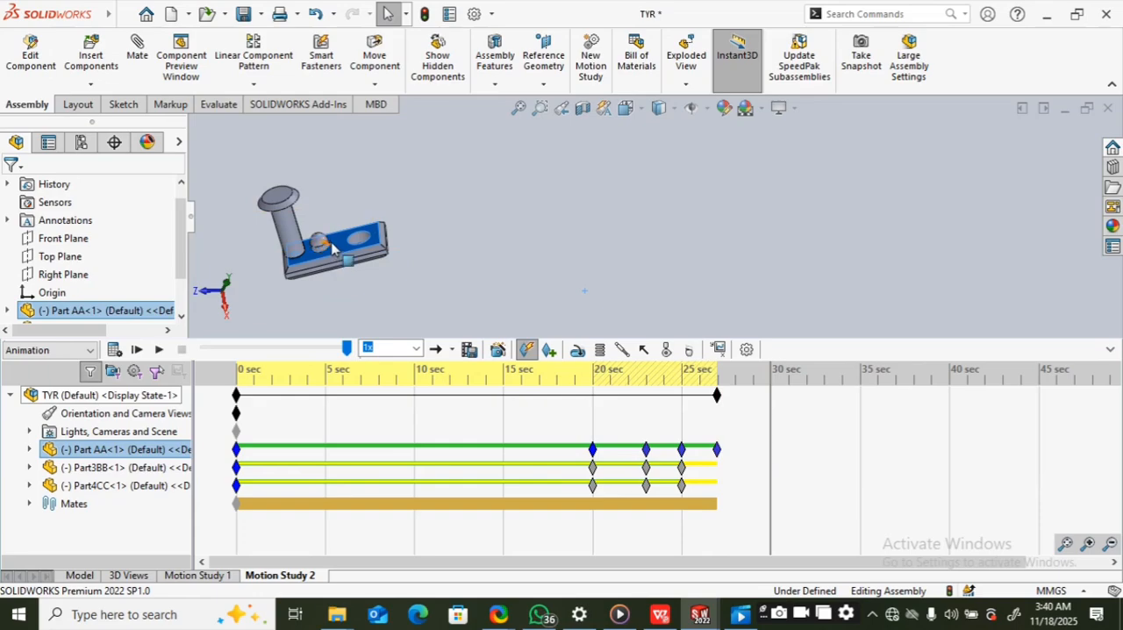
left_click_drag(335, 244, 1112, 315)
left_click_drag(409, 266, 1115, 274)
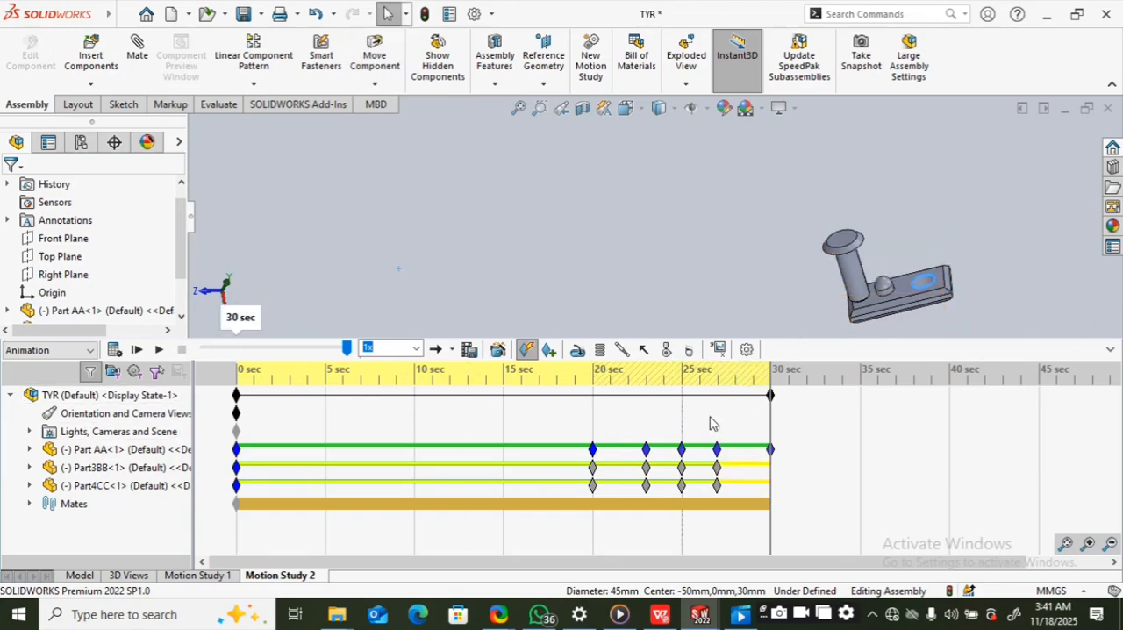
Step: Scrub the time bar back and play the animation through to 30 seconds, checking the whole timeline
left_click_drag(771, 427, 490, 424)
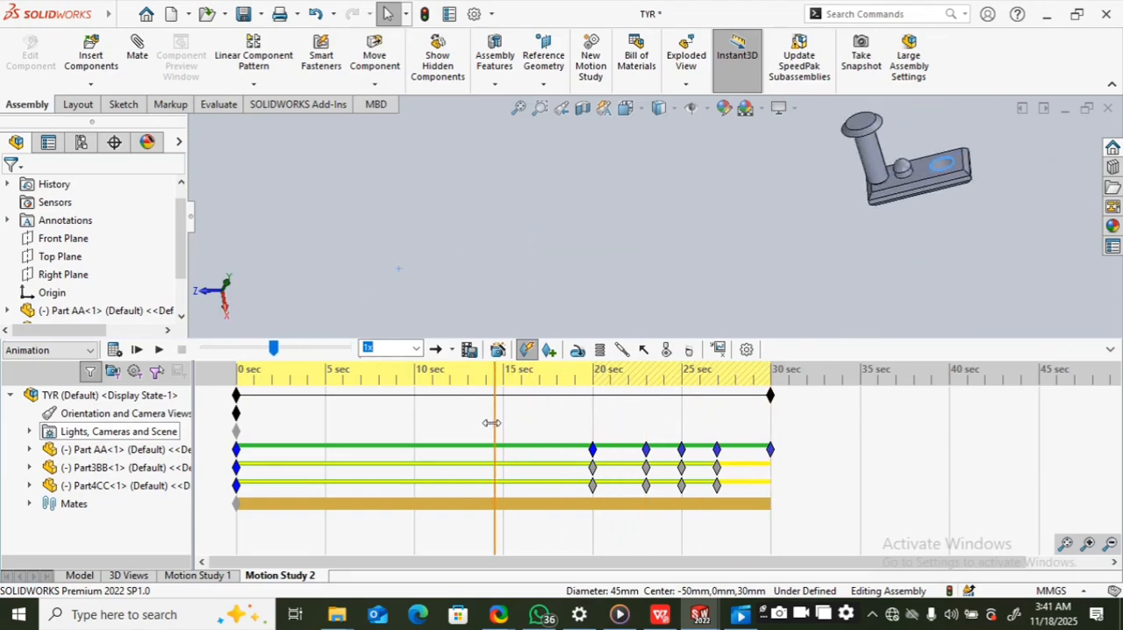
left_click(159, 350)
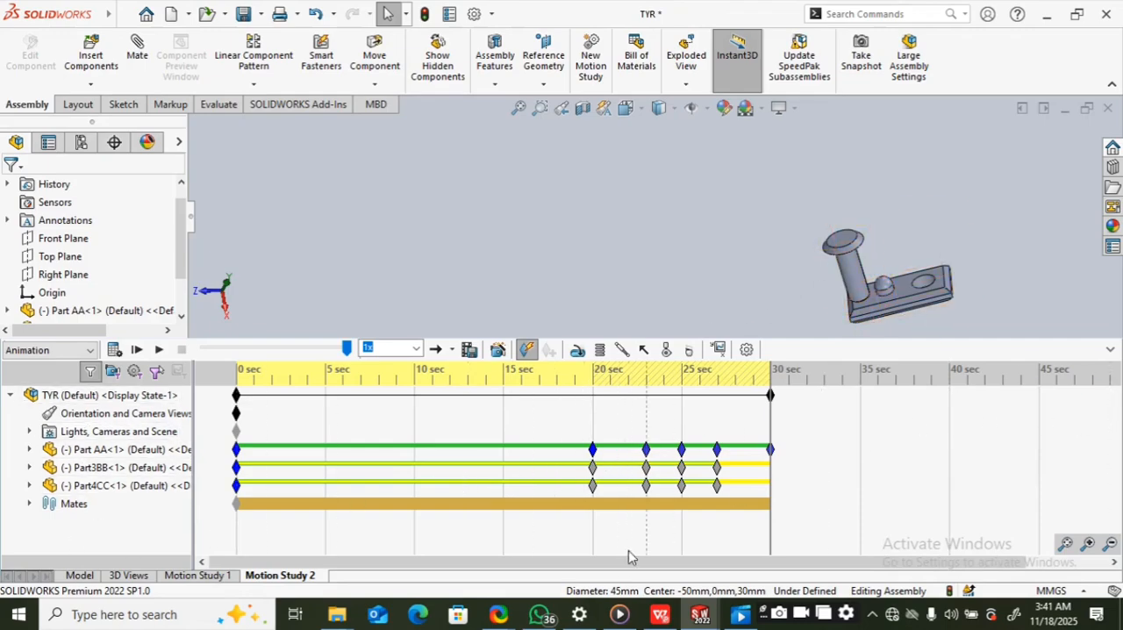
left_click_drag(613, 561, 712, 587)
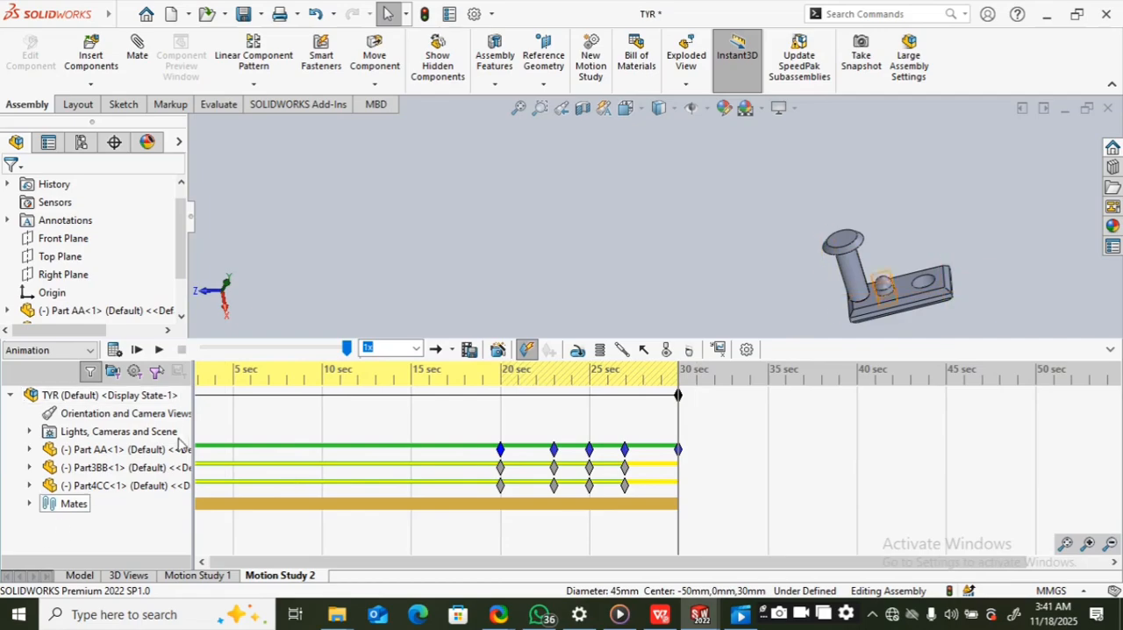
left_click_drag(378, 564, 325, 568)
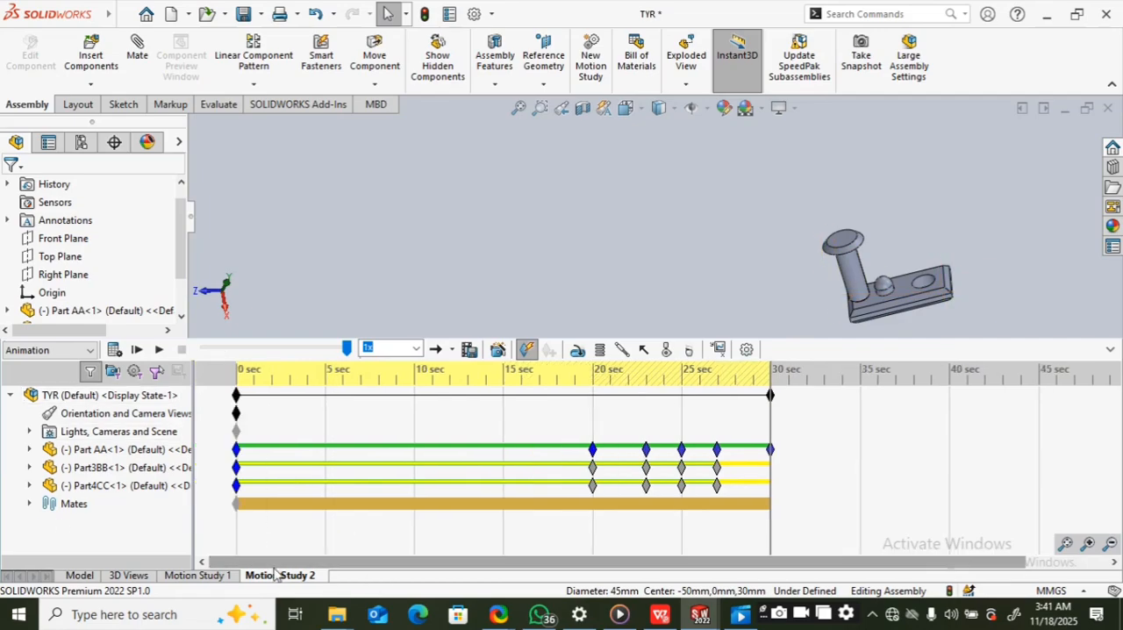
Step: Examine the start key points of Part AA and Part3BB and Part AA's key point at 20 seconds
left_click(236, 450)
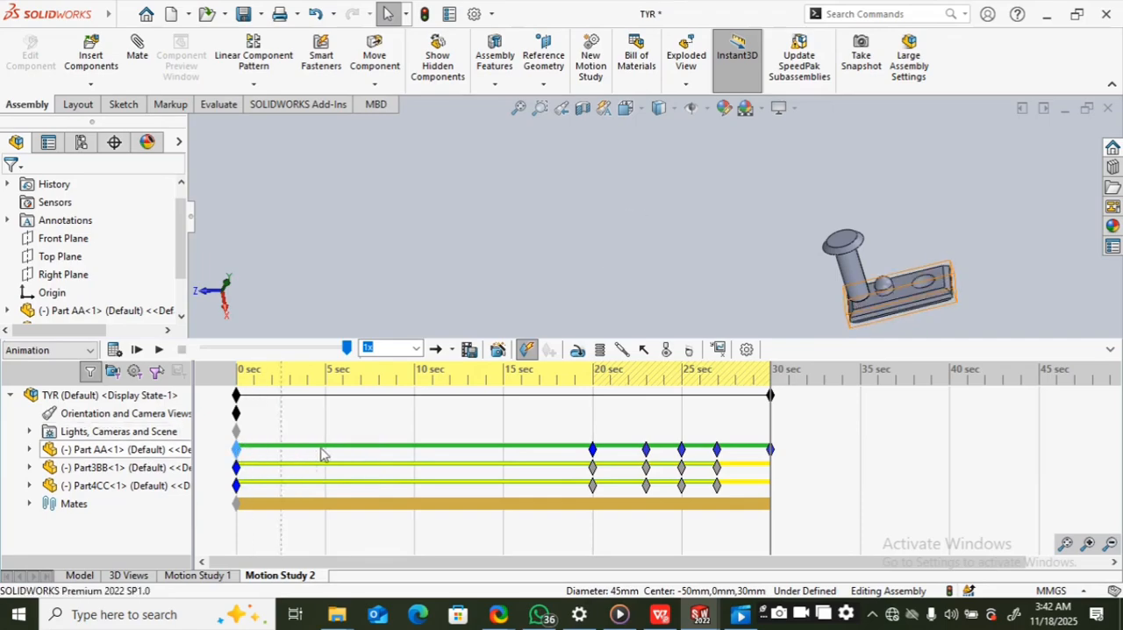
left_click(238, 468)
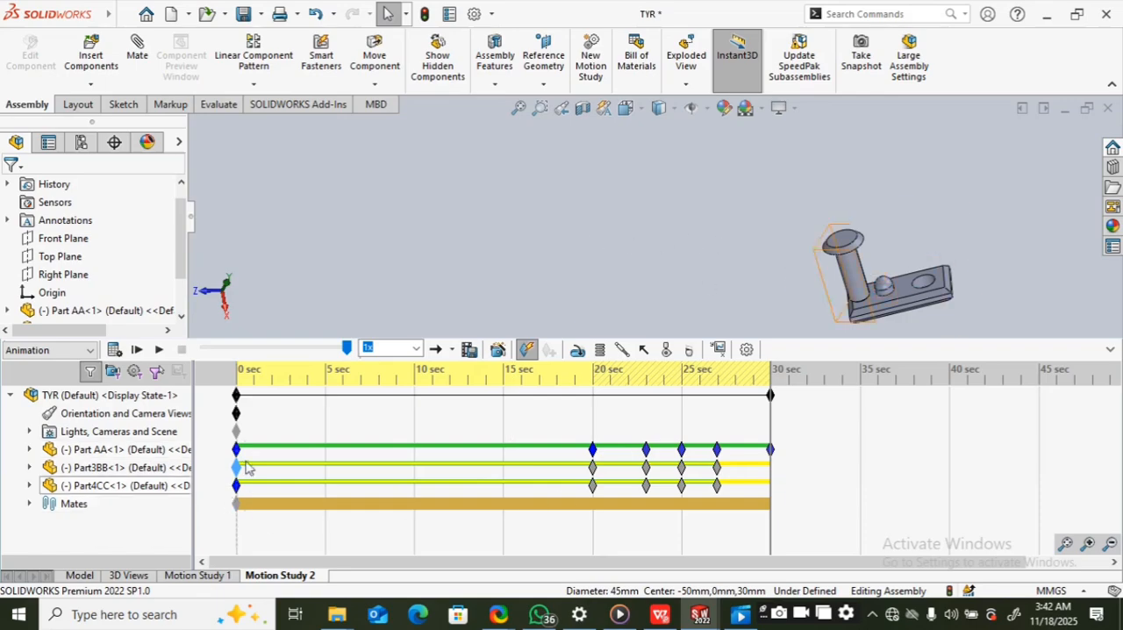
left_click_drag(235, 467, 243, 473)
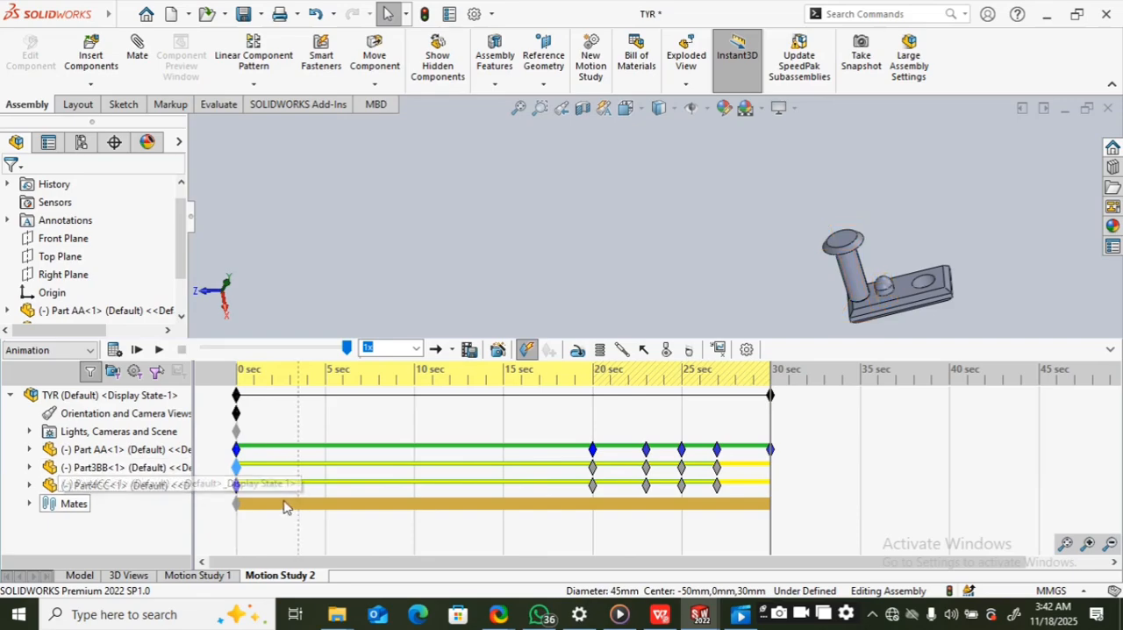
left_click(235, 450)
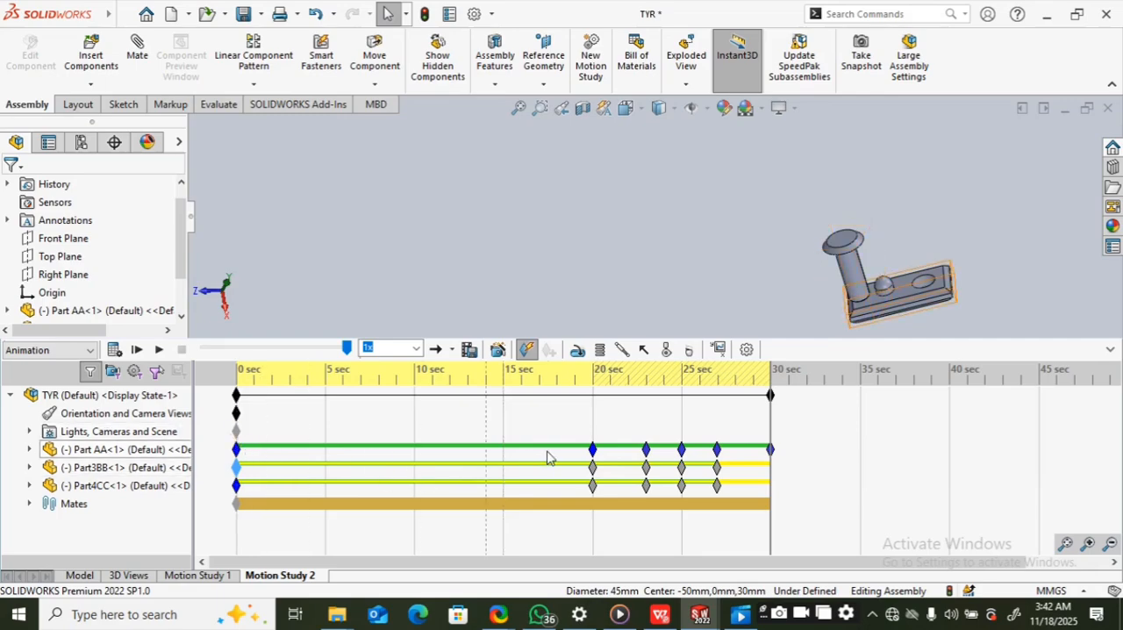
left_click(594, 451)
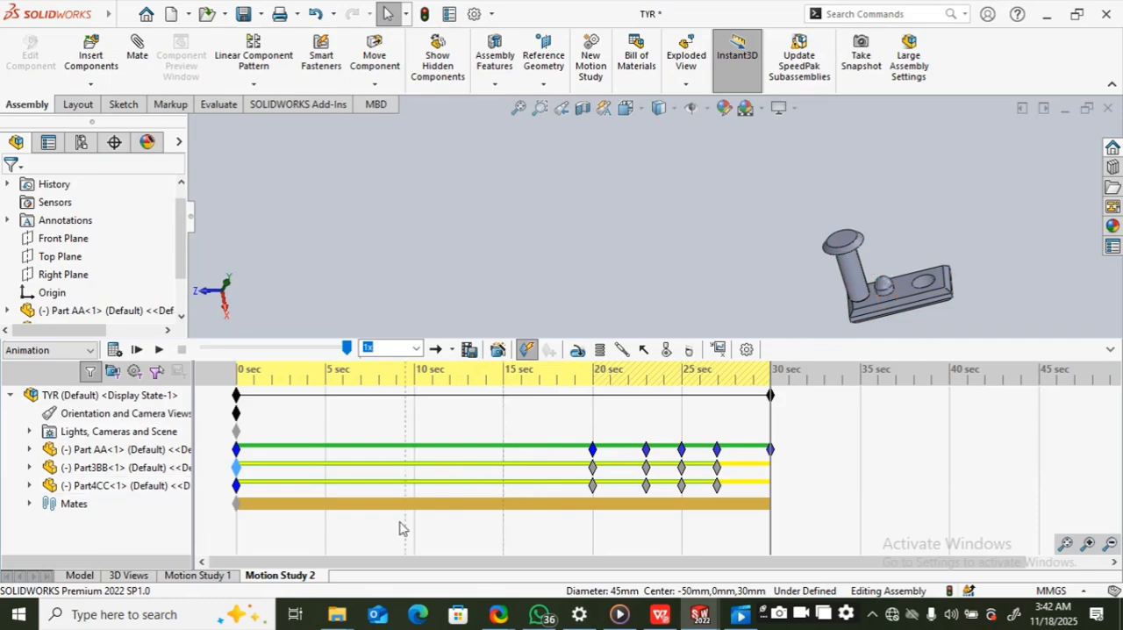
Step: Compare the mates listed in the motion study with those in the Model view, and return to Motion Study 2
left_click(29, 505)
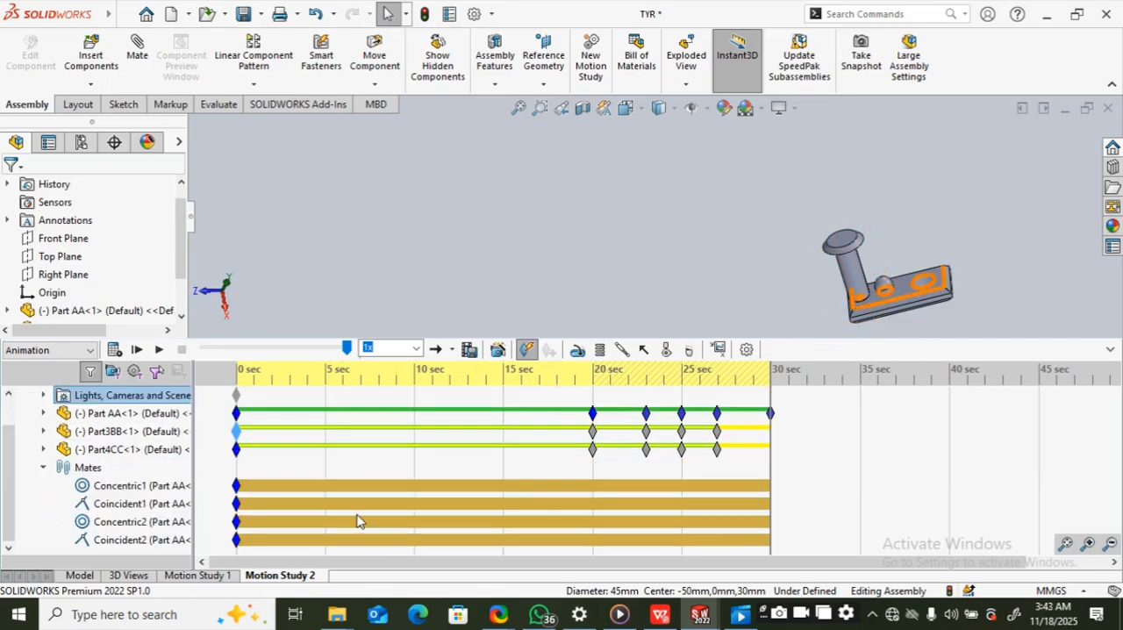
left_click(84, 576)
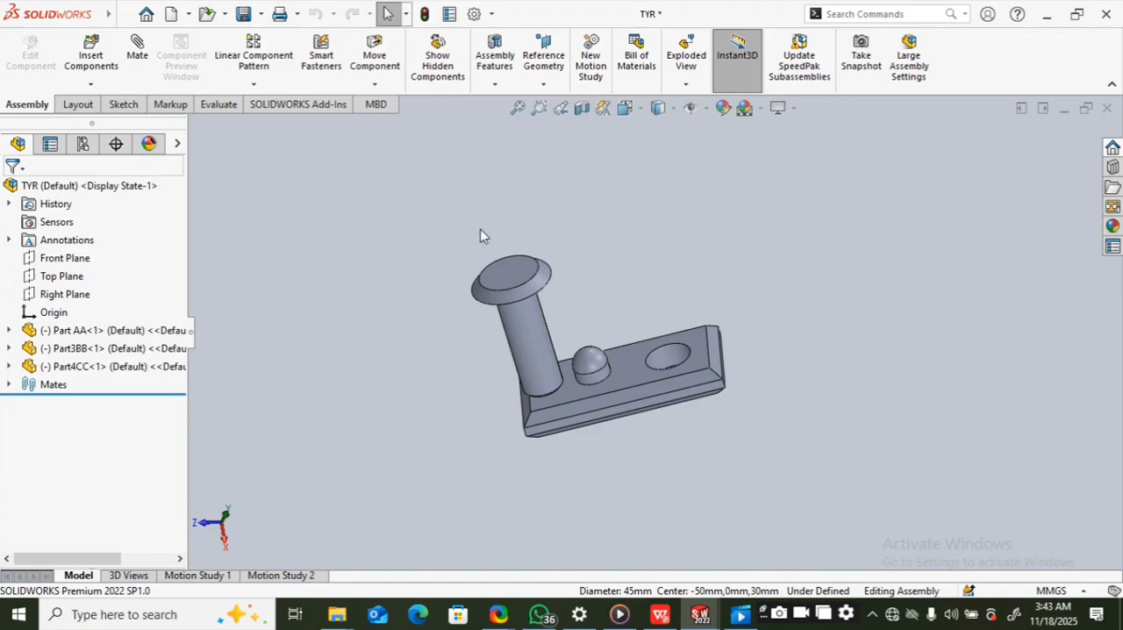
left_click(8, 385)
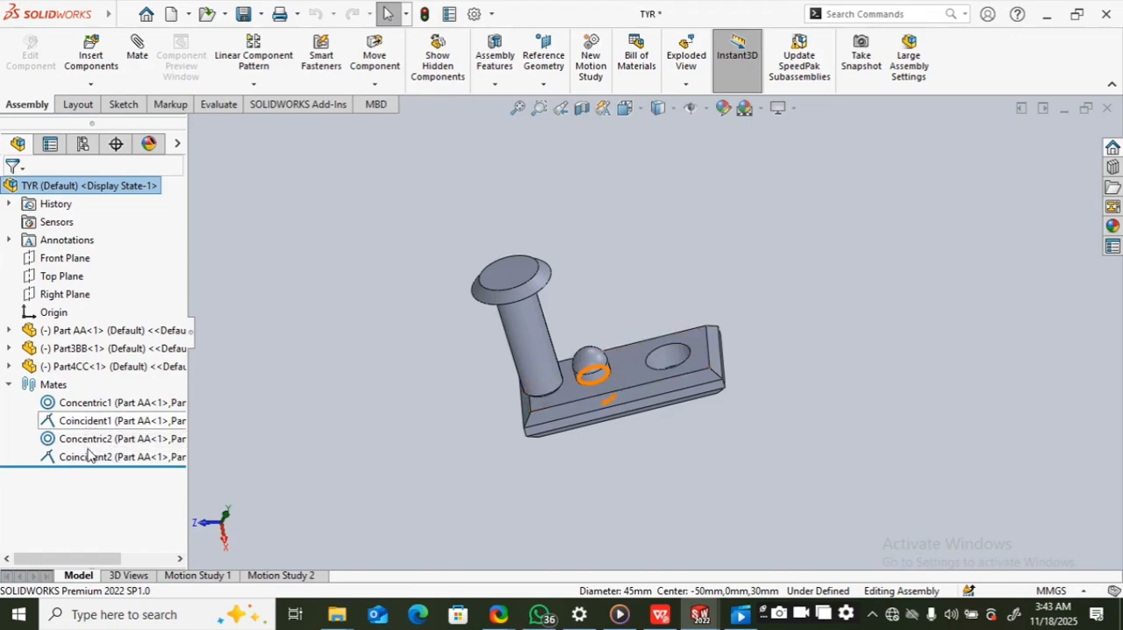
left_click(276, 576)
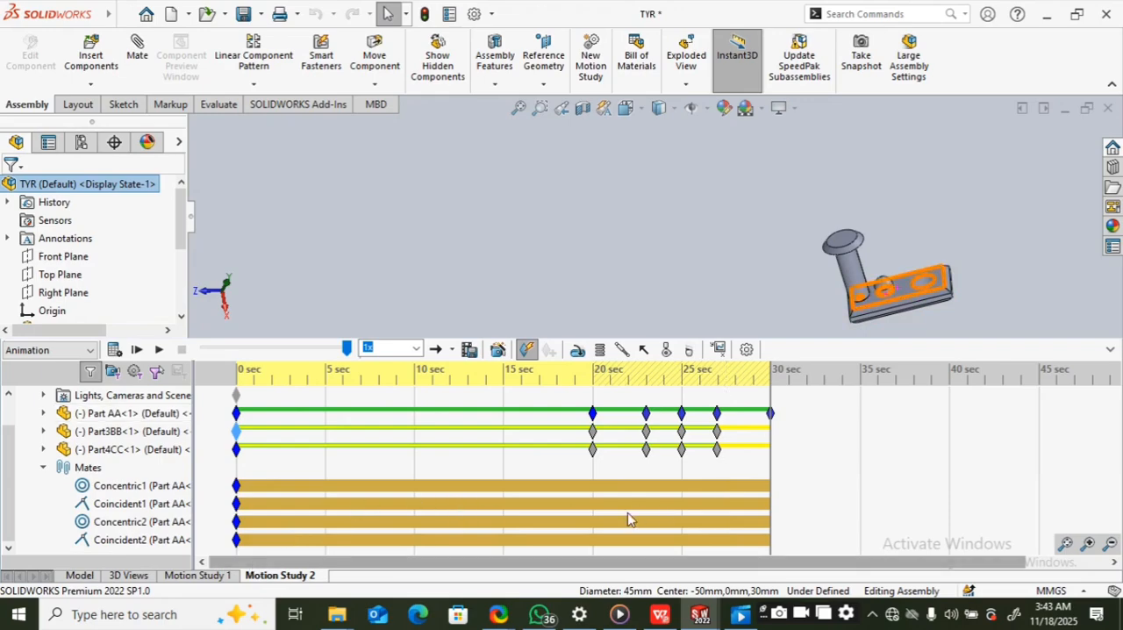
Step: Examine the Concentric1 mate's key point at 0 seconds in the timeline, and collapse the mates list
left_click(235, 486)
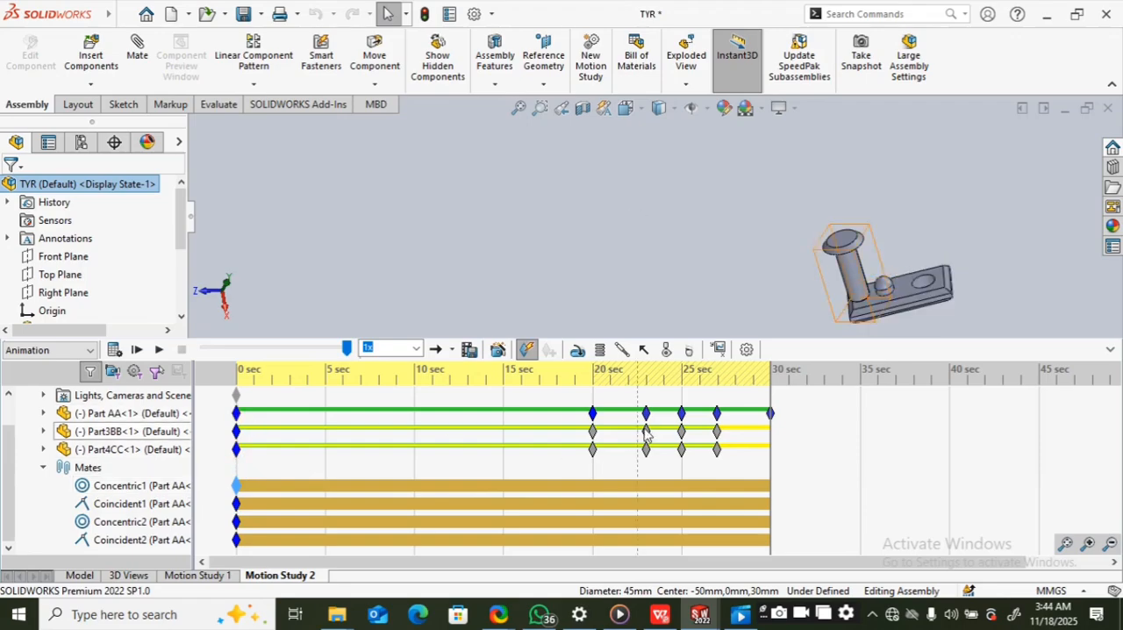
left_click(234, 485)
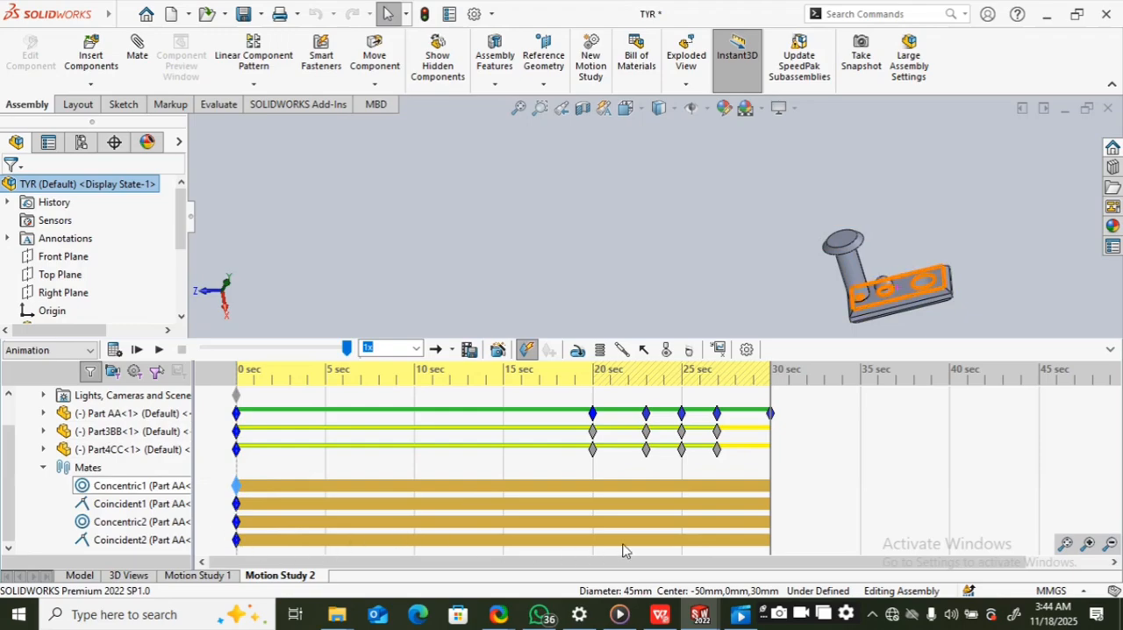
left_click_drag(600, 561, 522, 546)
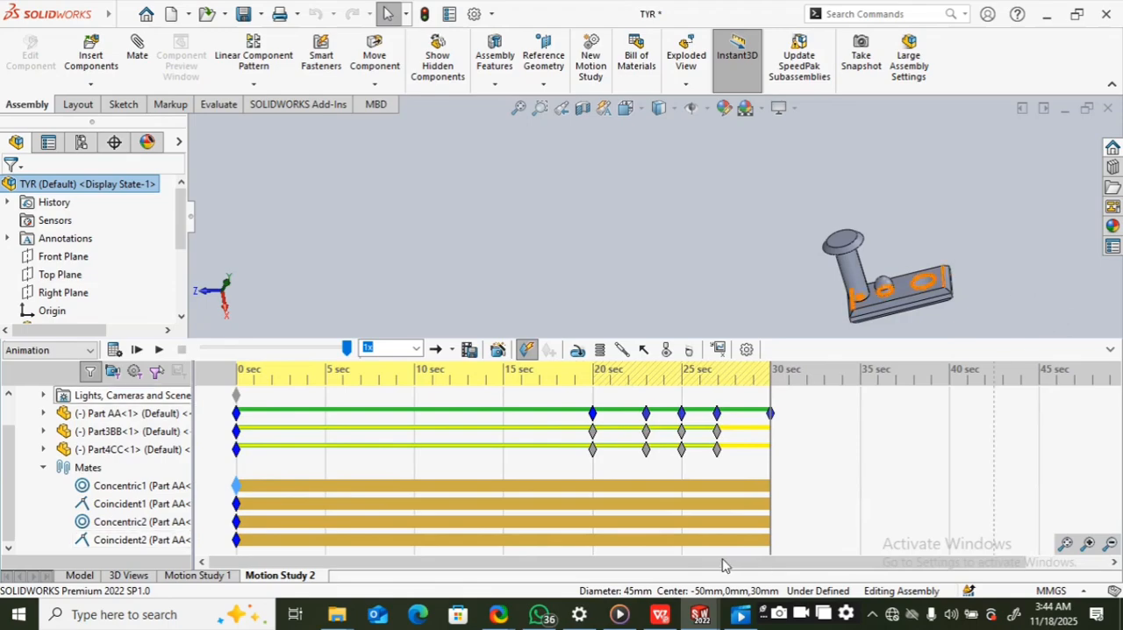
left_click(44, 468)
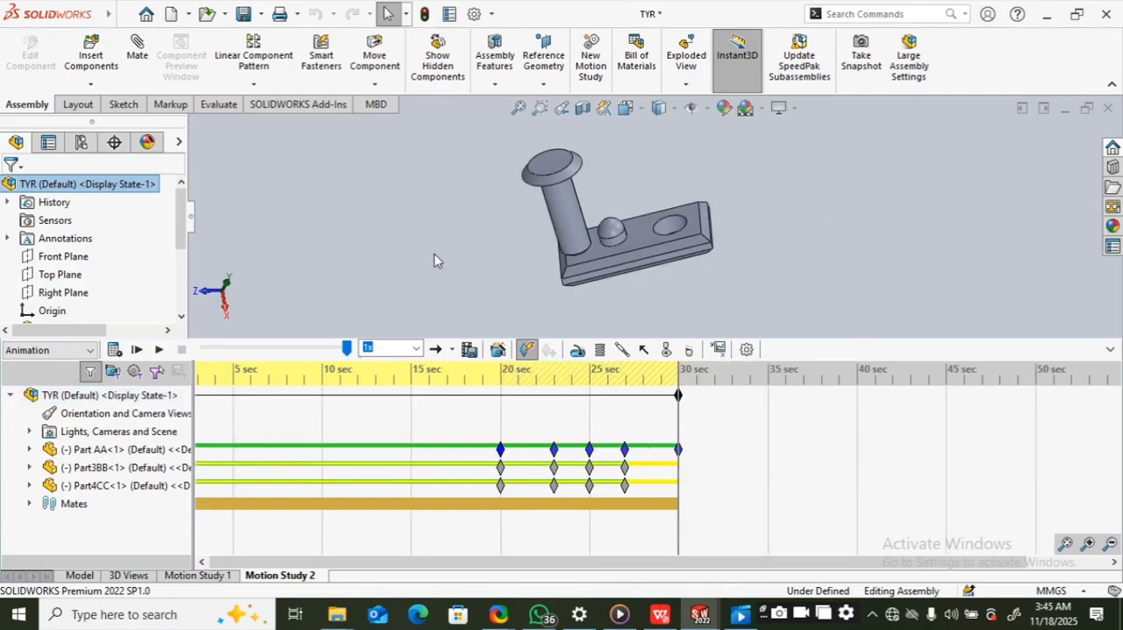